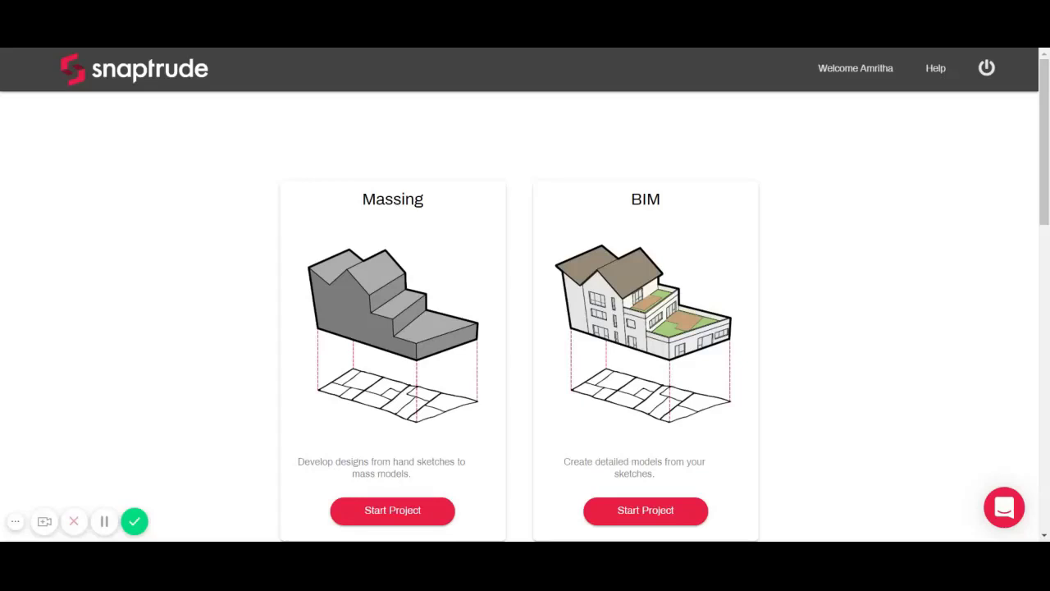
Step: Start a new BIM project named "Apartment block"
click(619, 324)
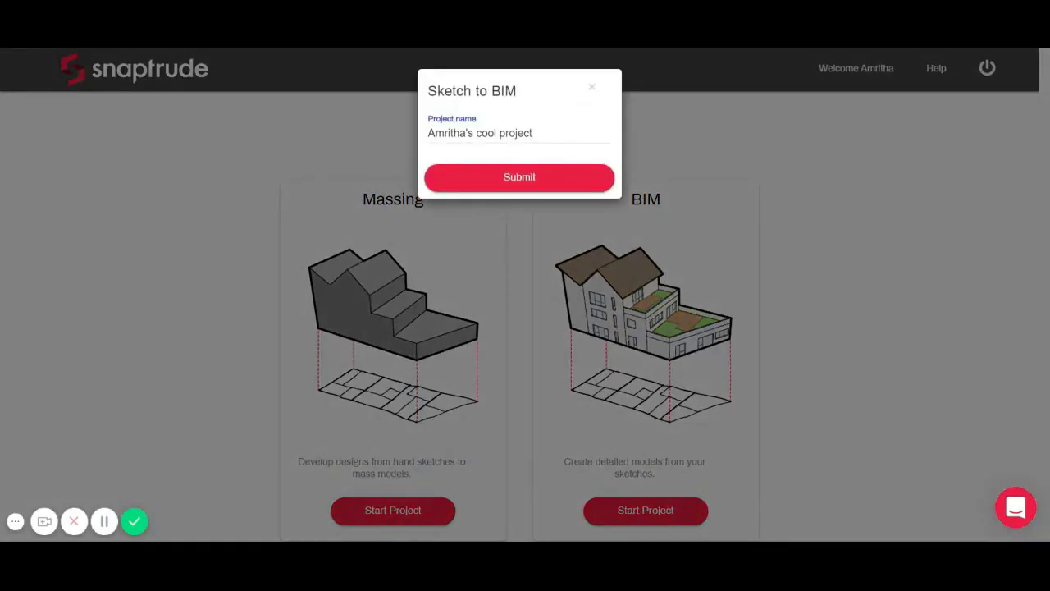
triple_click(528, 133)
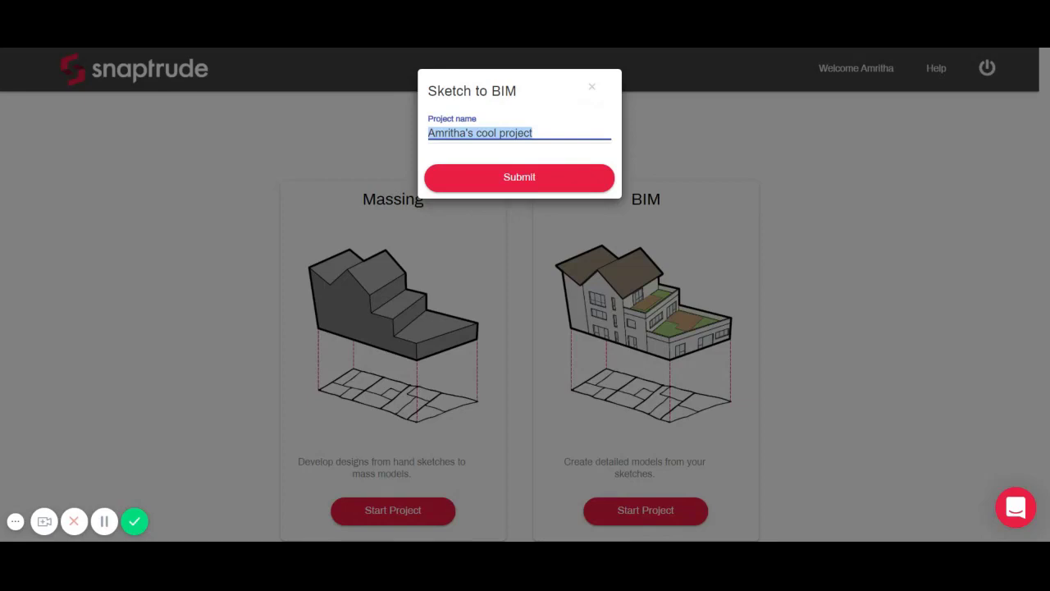
text(Apa)
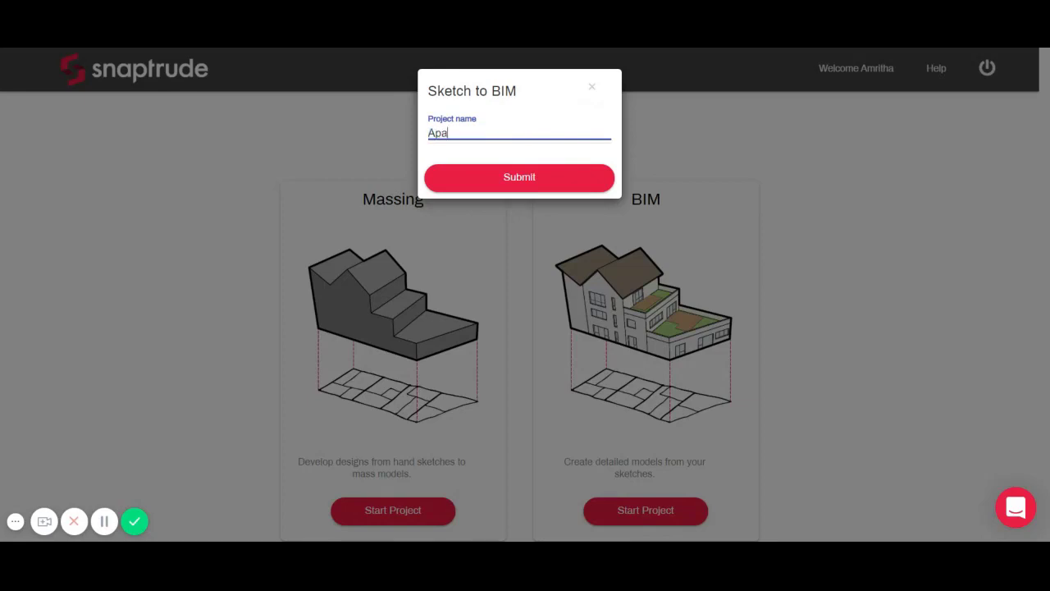
text(rtment blokc)
key(BackSpace)
text(ck)
click(534, 174)
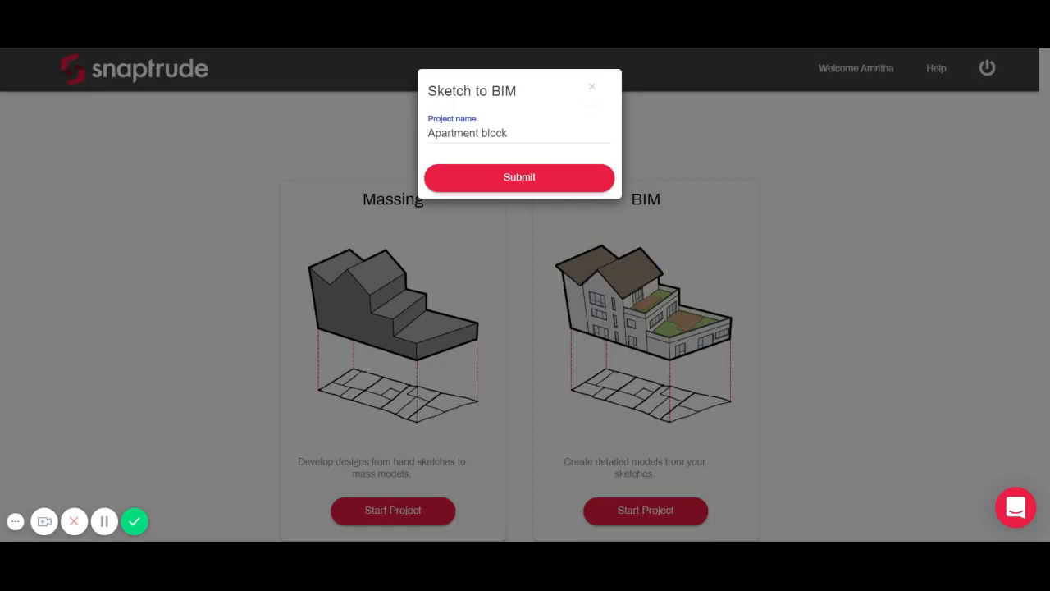
key(Return)
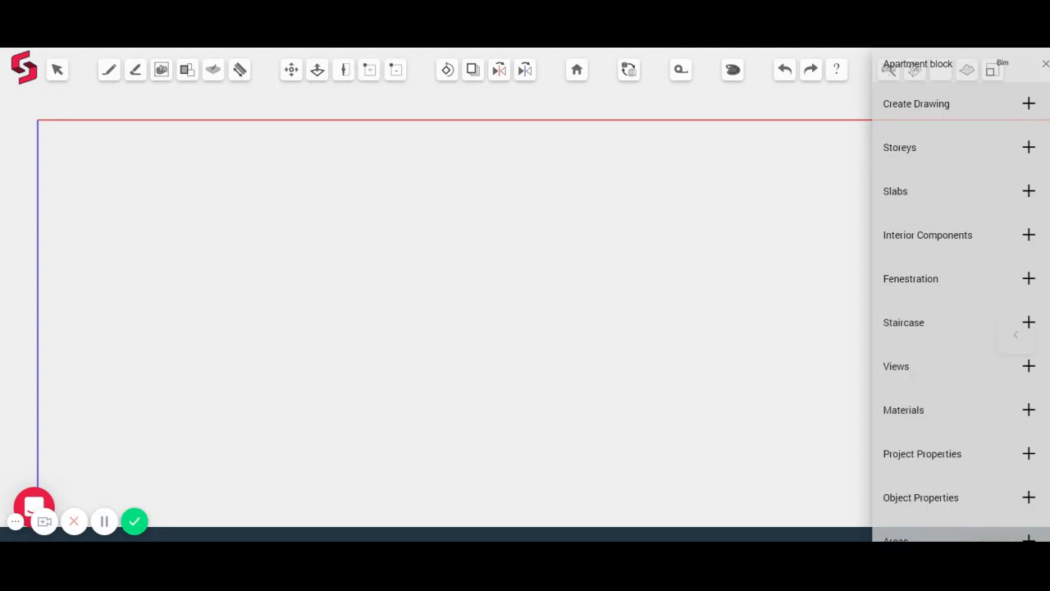
Step: Sketch a few freehand stepped outline strokes on the empty canvas and erase them all
click(109, 69)
drag(222, 174, 495, 156)
mouse_move(234, 169)
mouse_down()
mouse_move(223, 305)
mouse_move(385, 297)
mouse_move(394, 403)
mouse_move(574, 387)
mouse_up()
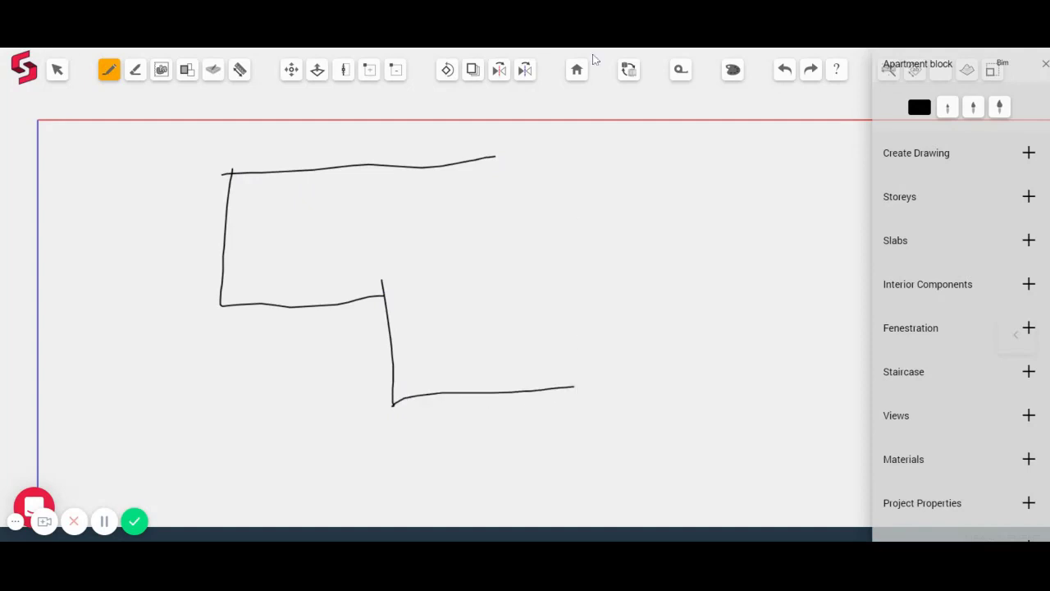
click(135, 69)
drag(240, 148, 226, 193)
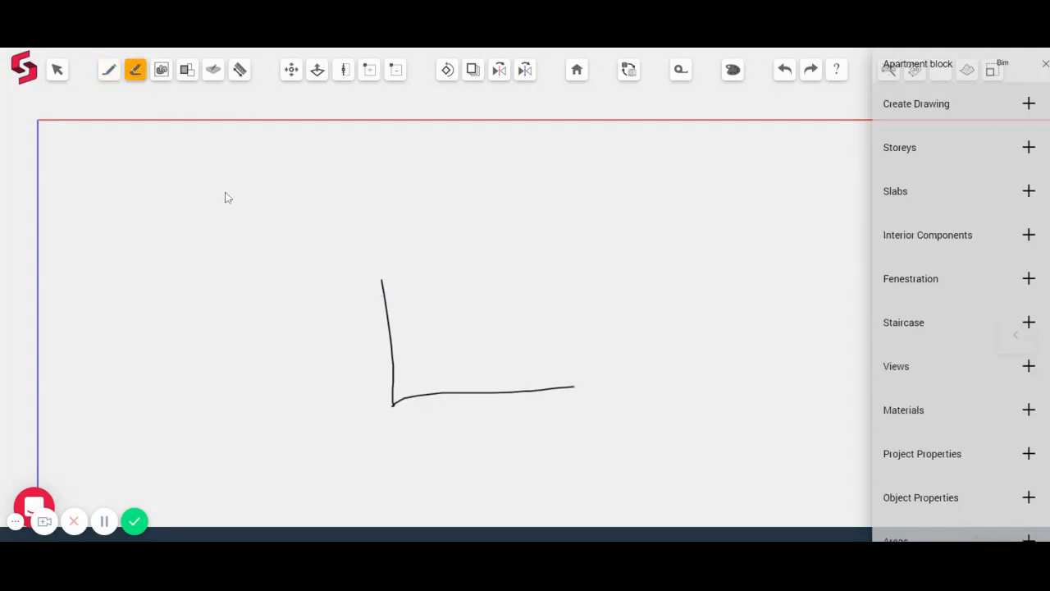
drag(400, 375, 391, 380)
click(422, 397)
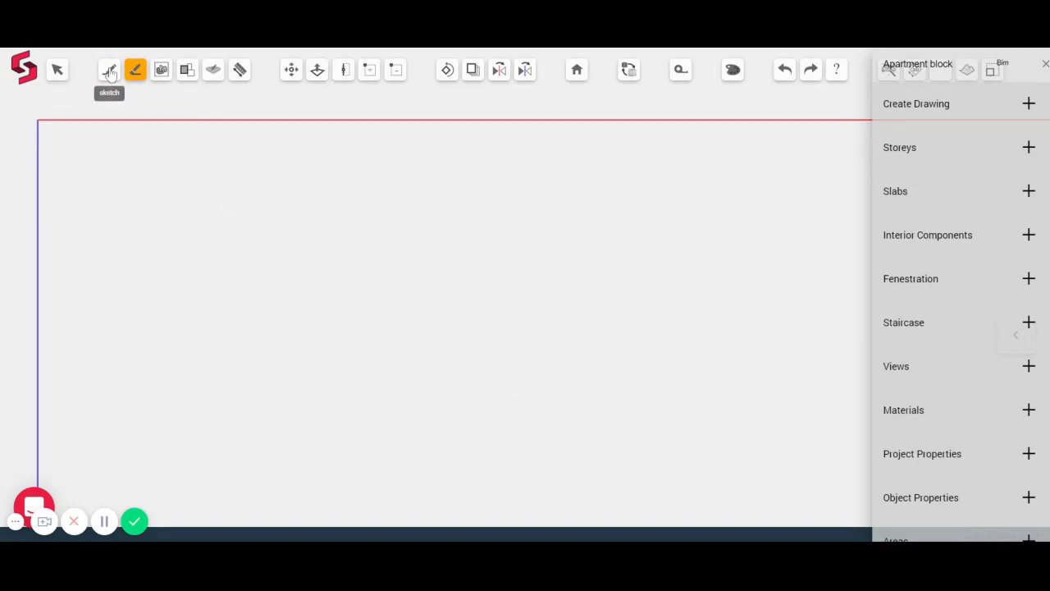
Step: Draw a closed six-sided, L-shaped room outline about 12000 by 8400 overall with straight orthogonal edges
click(212, 69)
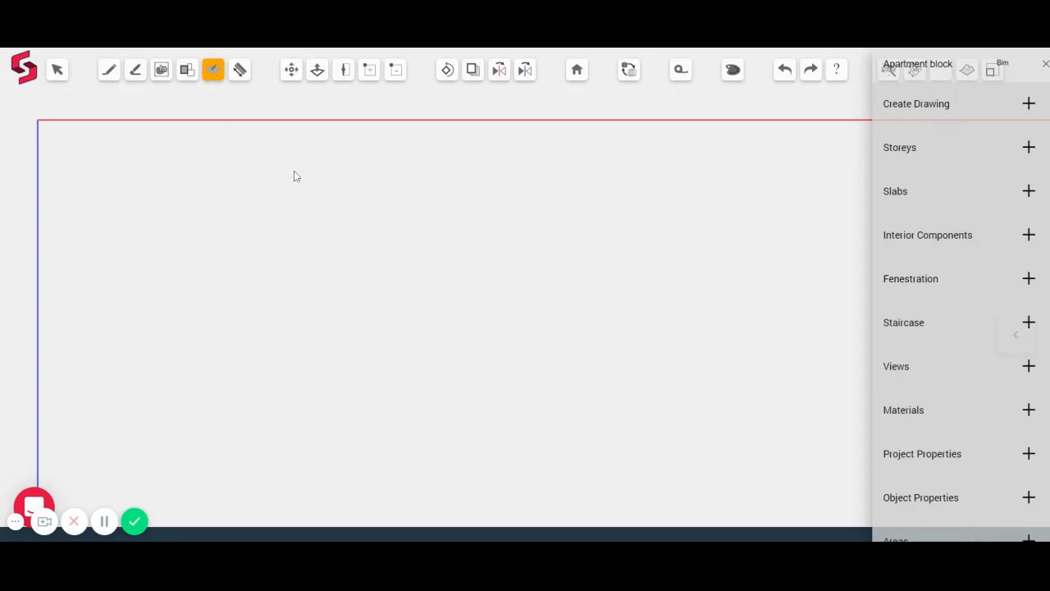
click(294, 172)
click(295, 283)
click(412, 290)
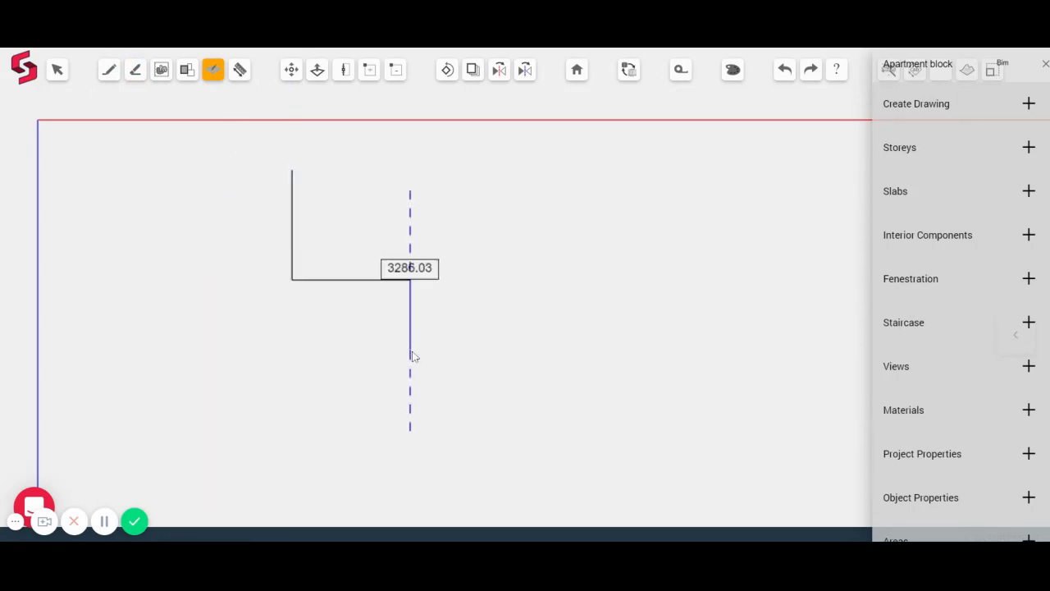
click(411, 350)
click(566, 351)
click(568, 171)
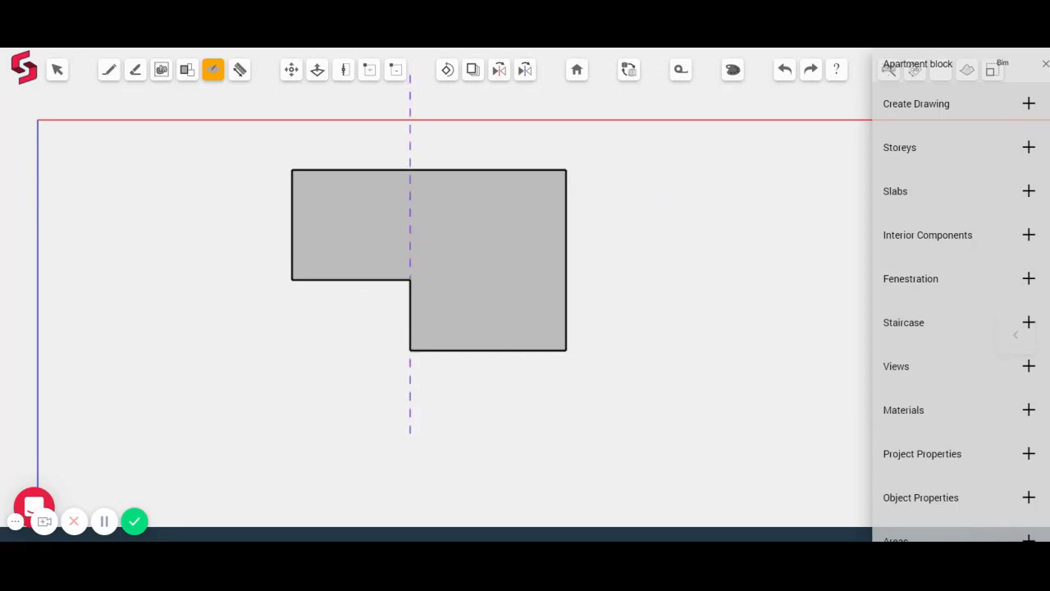
Step: Delete the L-shaped room from the canvas
click(57, 69)
click(419, 181)
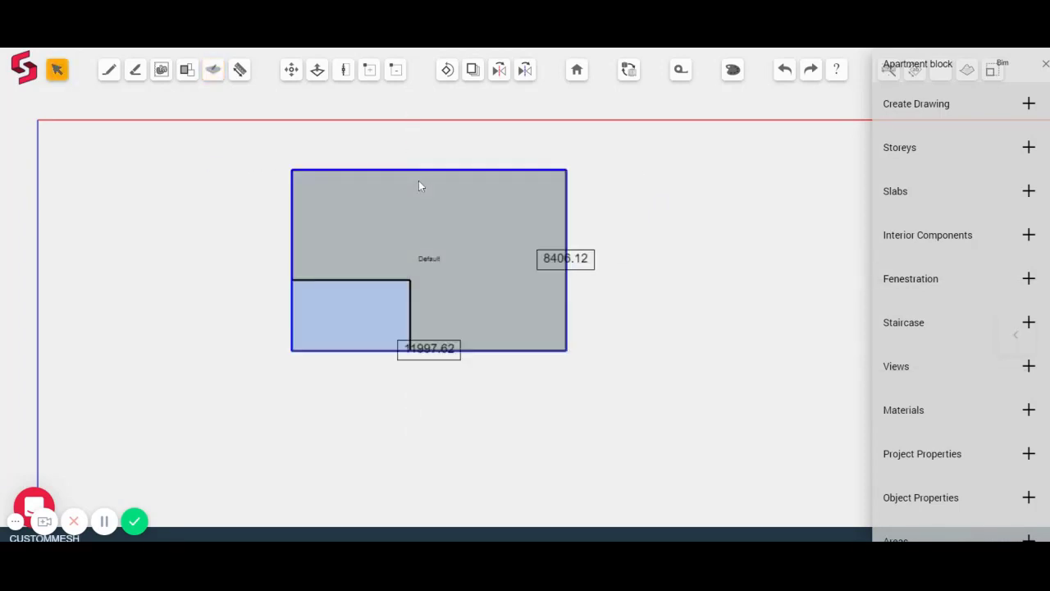
key(Delete)
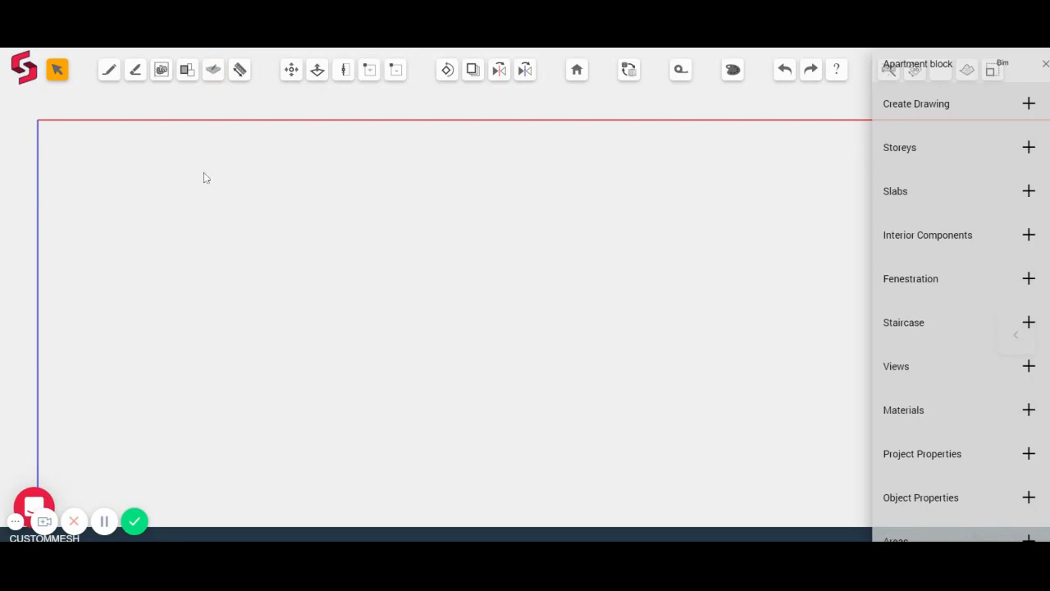
Step: Upload the hand-drawn floor plan sketch image for storey number 1
click(161, 72)
text(1)
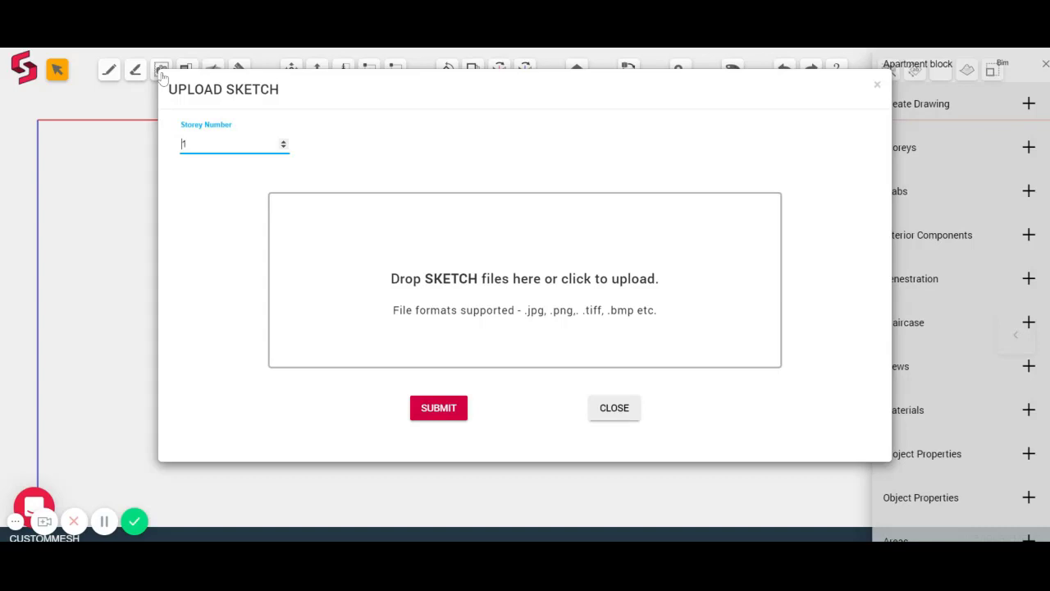
click(554, 270)
click(434, 414)
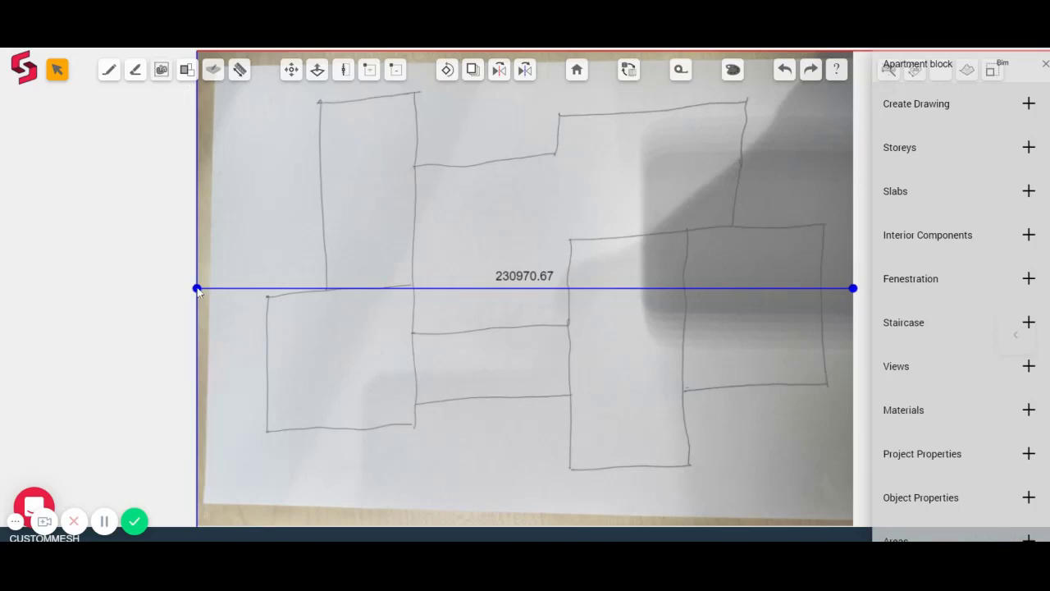
Step: Scale the sketch by fitting the reference line across the central room's width and setting its length to 5000
drag(196, 288, 413, 290)
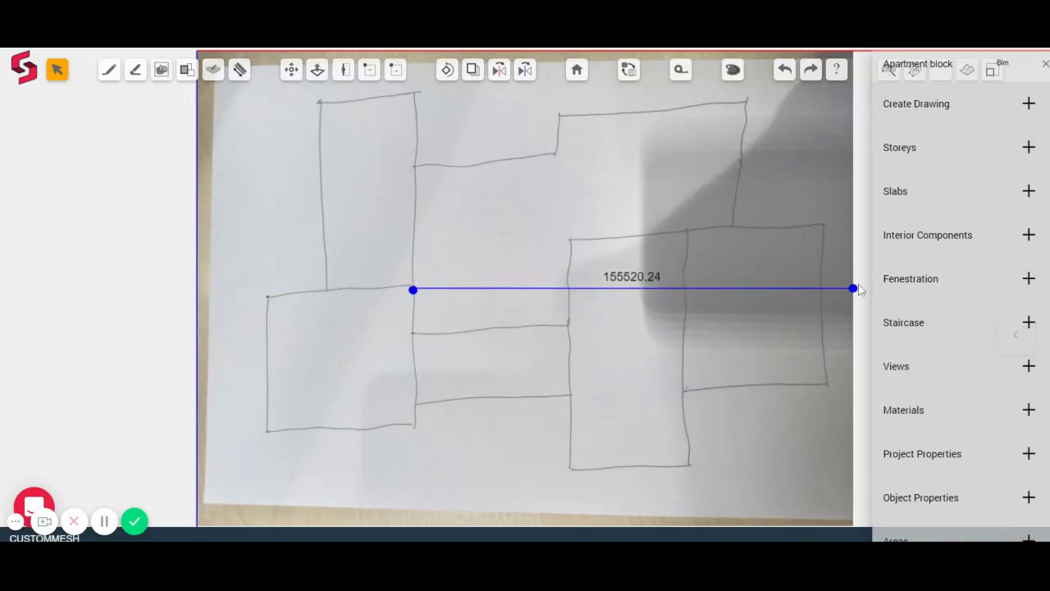
drag(853, 288, 568, 289)
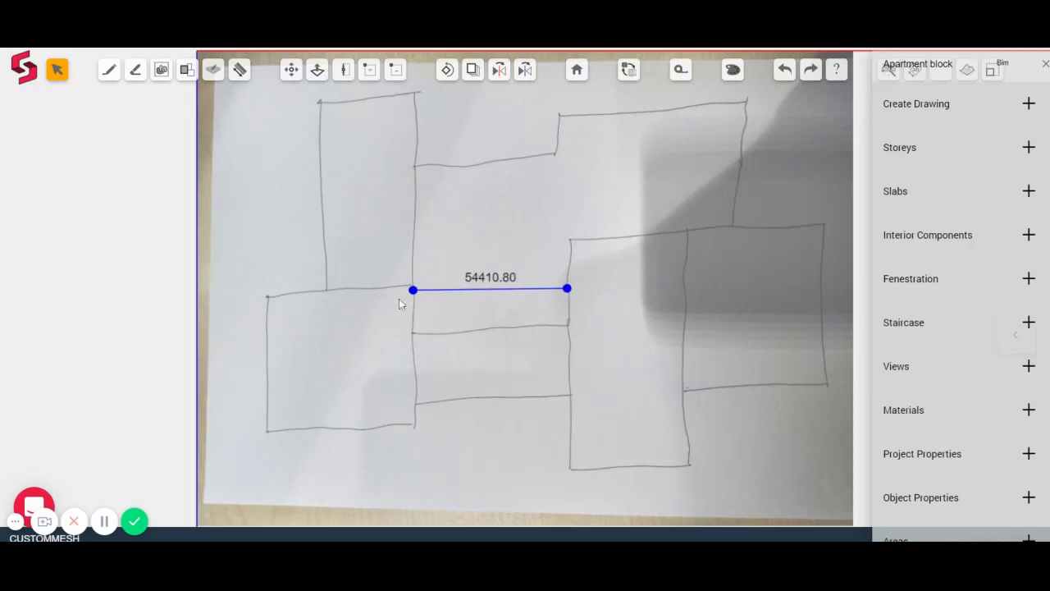
drag(567, 290, 465, 164)
mouse_move(413, 290)
mouse_down()
mouse_move(453, 334)
mouse_move(460, 329)
mouse_move(416, 294)
mouse_up()
drag(465, 164, 572, 294)
text(5000)
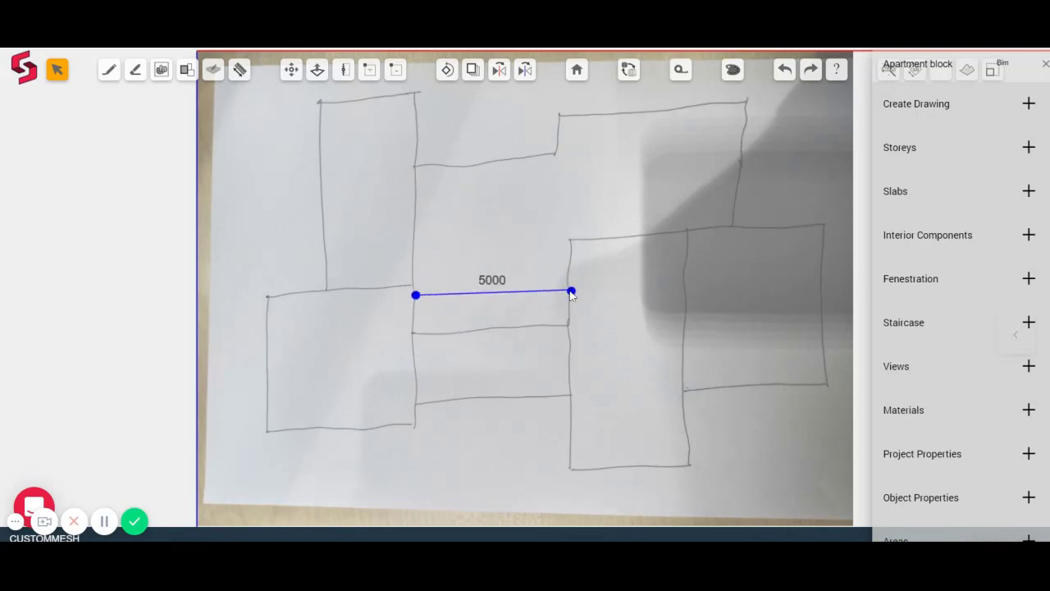
key(Return)
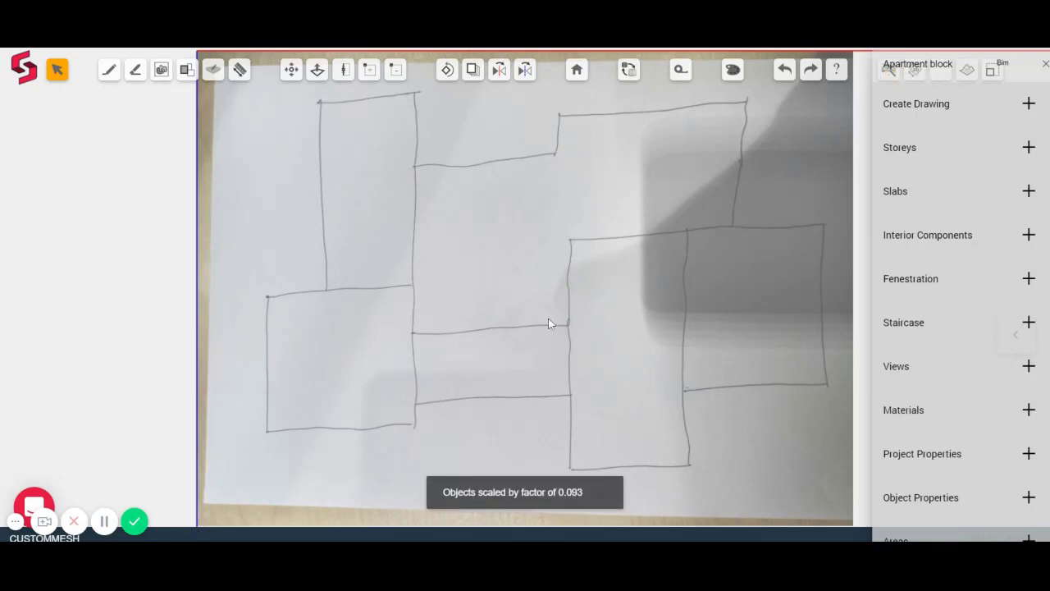
Step: Create room masses from the enclosed spaces of the uploaded floor plan sketch
click(949, 103)
click(990, 147)
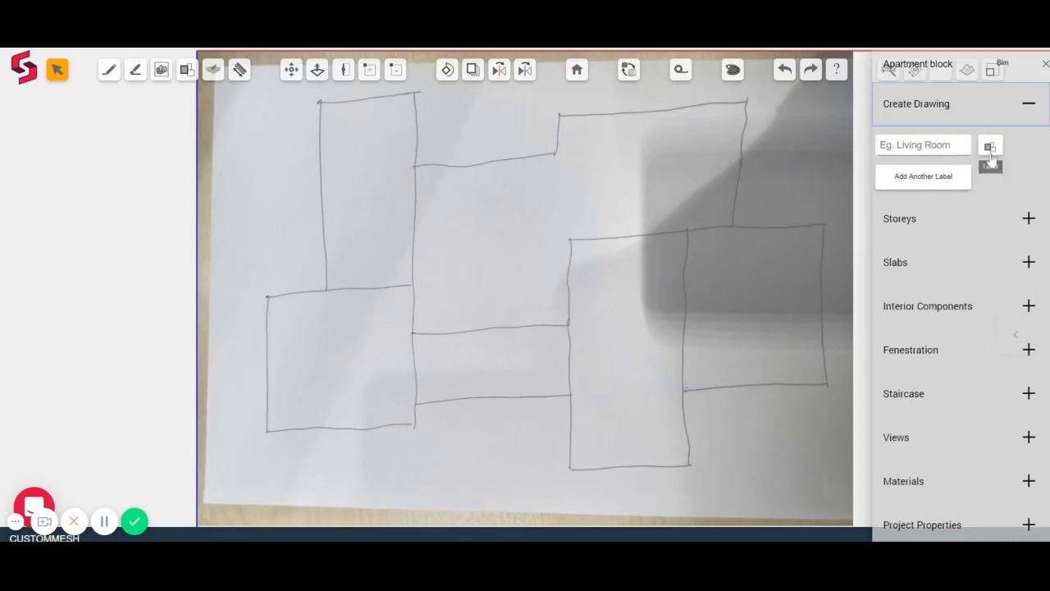
click(746, 277)
click(504, 356)
click(320, 361)
click(394, 177)
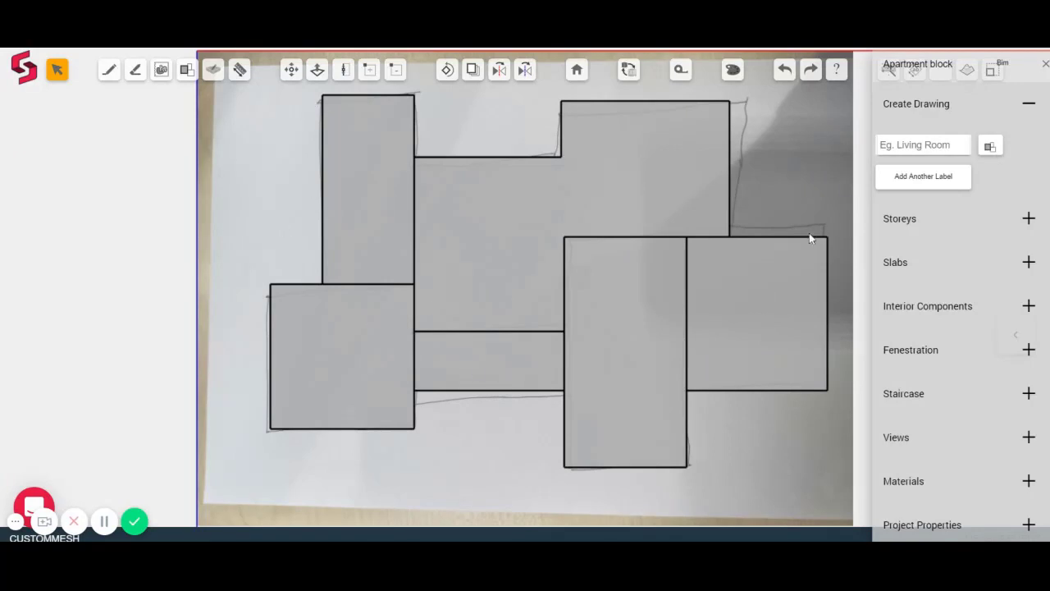
click(344, 69)
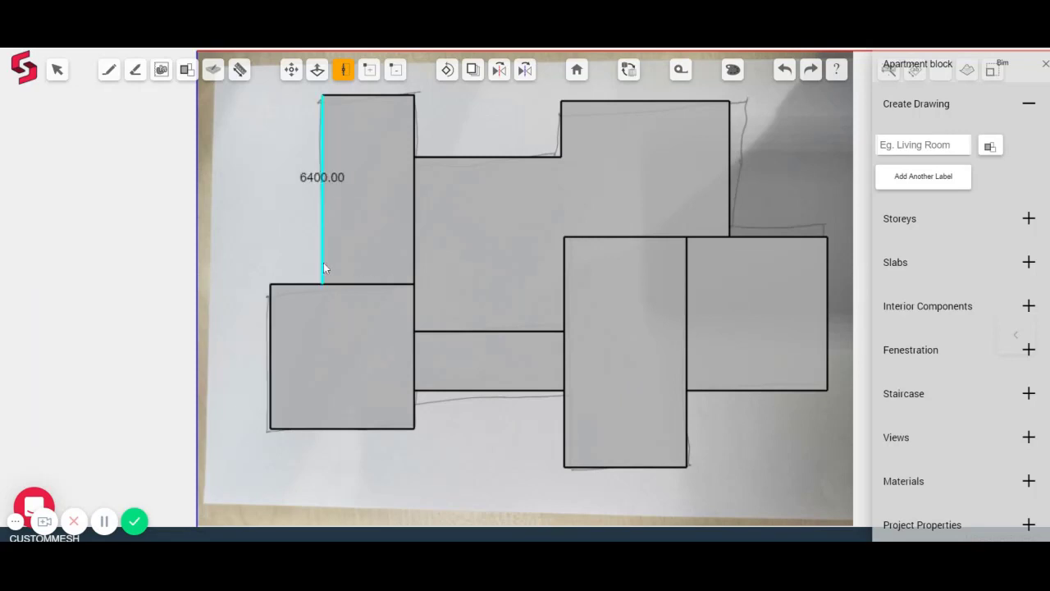
scroll(412, 372, down, 3)
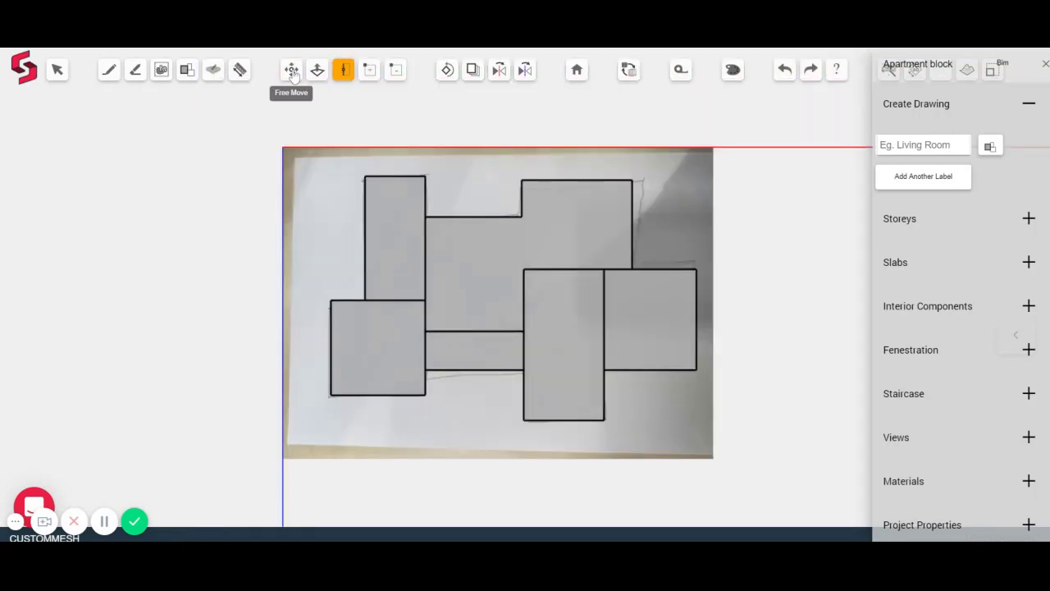
Step: Label the large central room as "Living room"
click(56, 69)
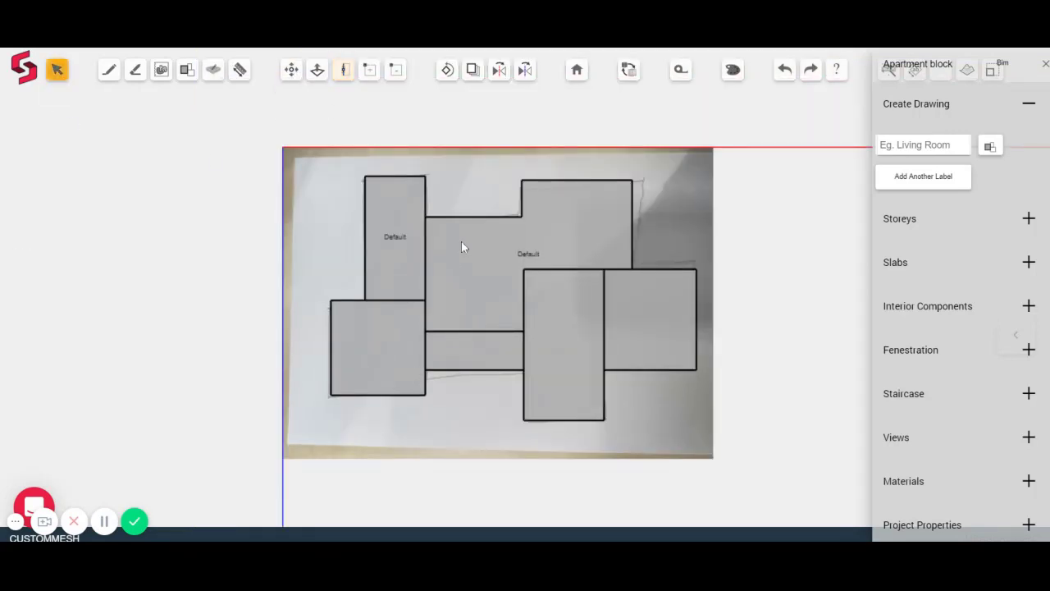
scroll(466, 240, up, 3)
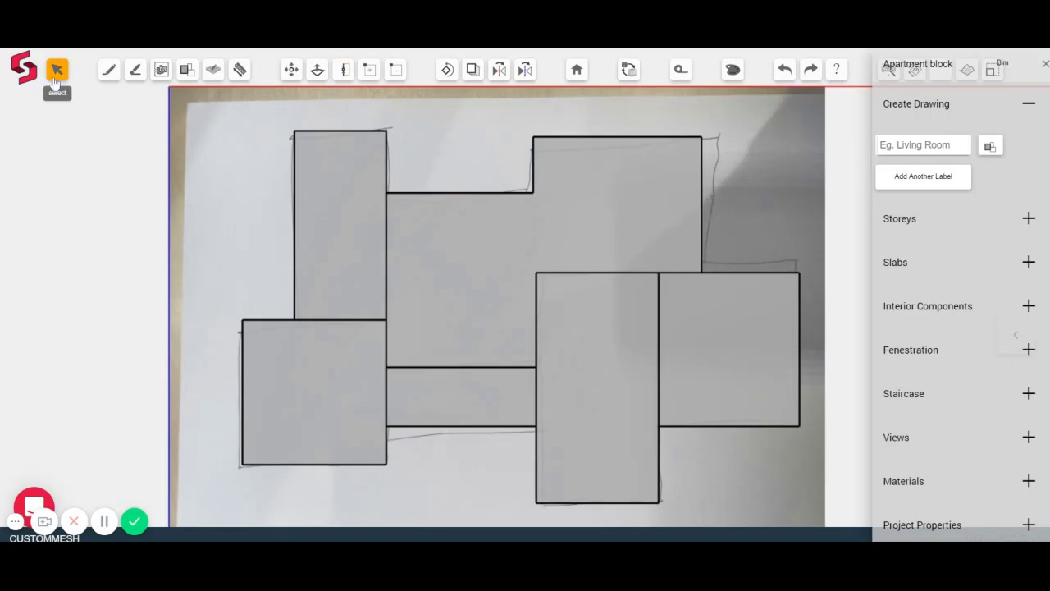
double_click(502, 223)
text(Living room)
key(Return)
Step: Label the two rooms west of the living room as "Bedroom" and the tall room south of it as "Dining room"
click(312, 387)
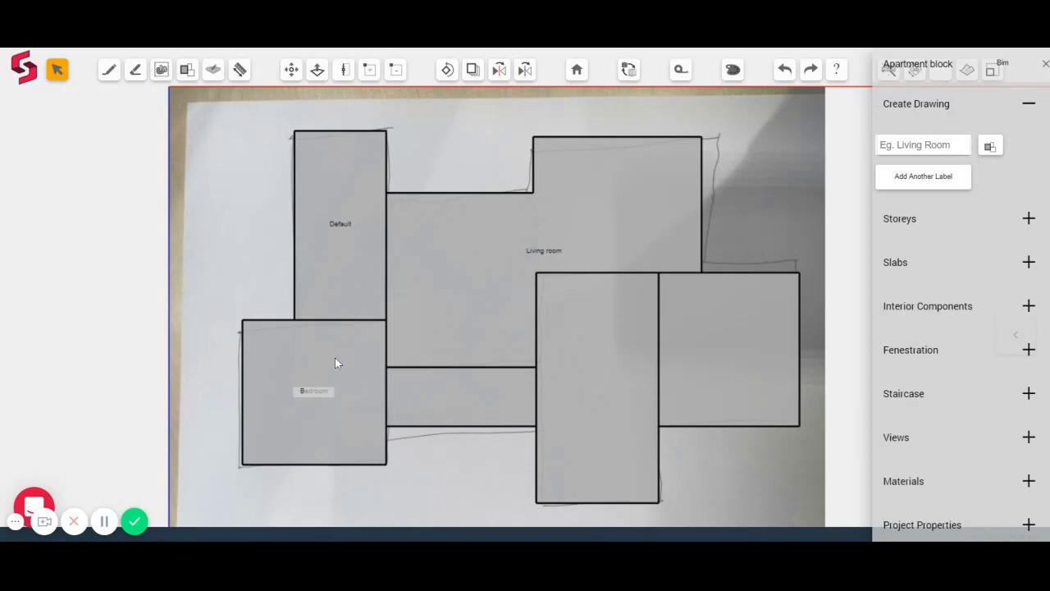
click(329, 263)
click(611, 348)
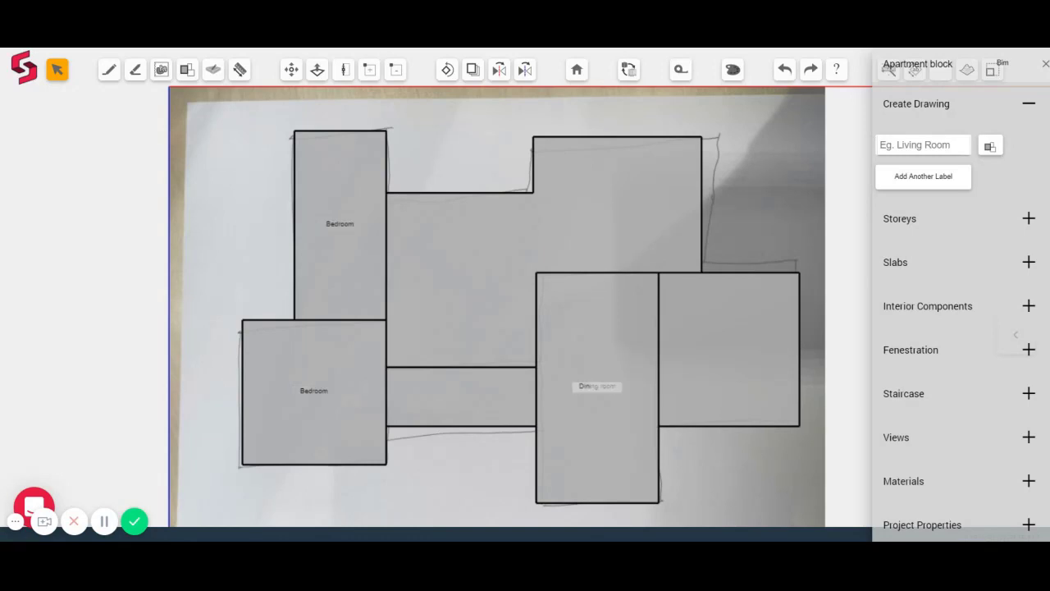
click(719, 316)
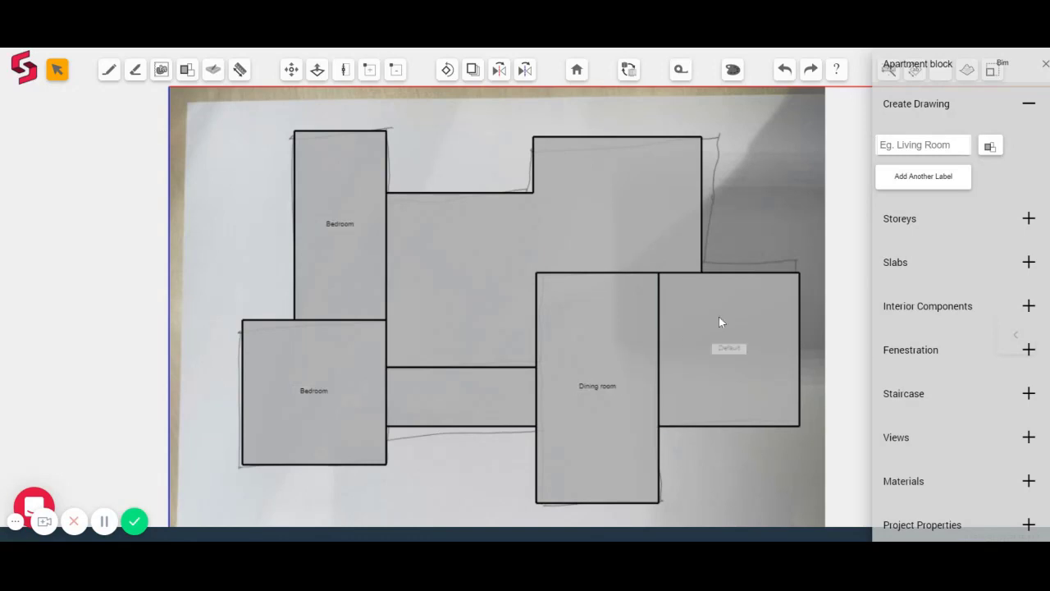
Step: Switch from the plan to the 3D view of the room masses
click(577, 70)
right_drag(683, 403, 536, 402)
scroll(751, 223, up, 3)
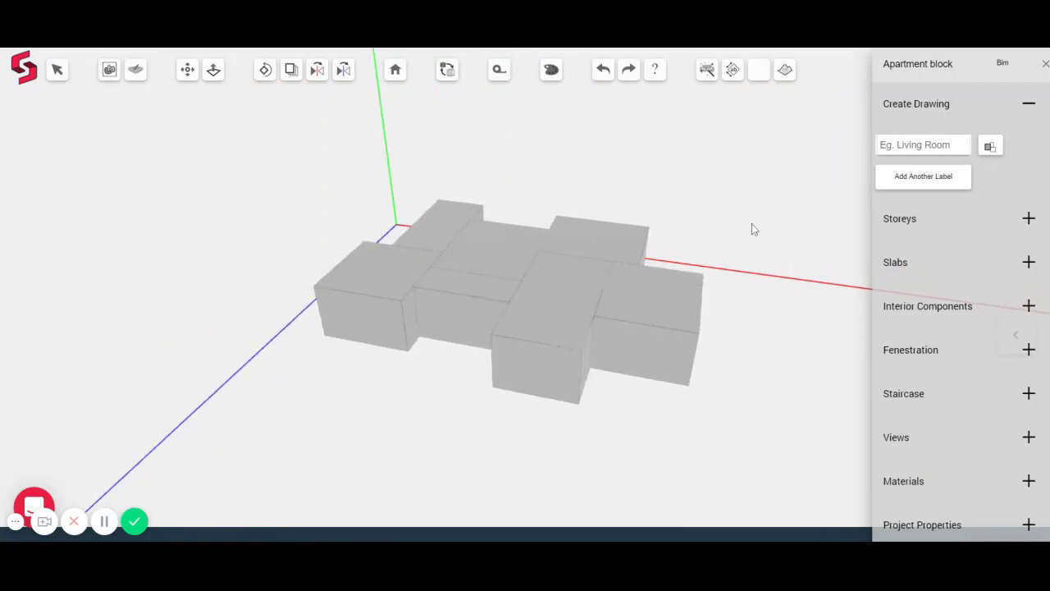
scroll(723, 309, up, 2)
middle_drag(529, 439, 501, 401)
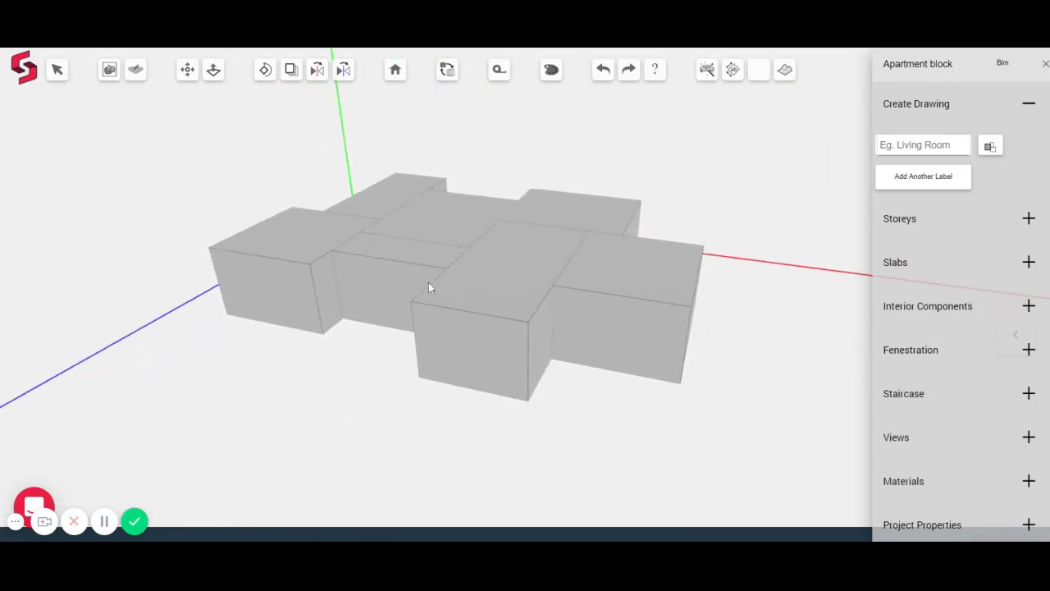
middle_drag(594, 386, 665, 403)
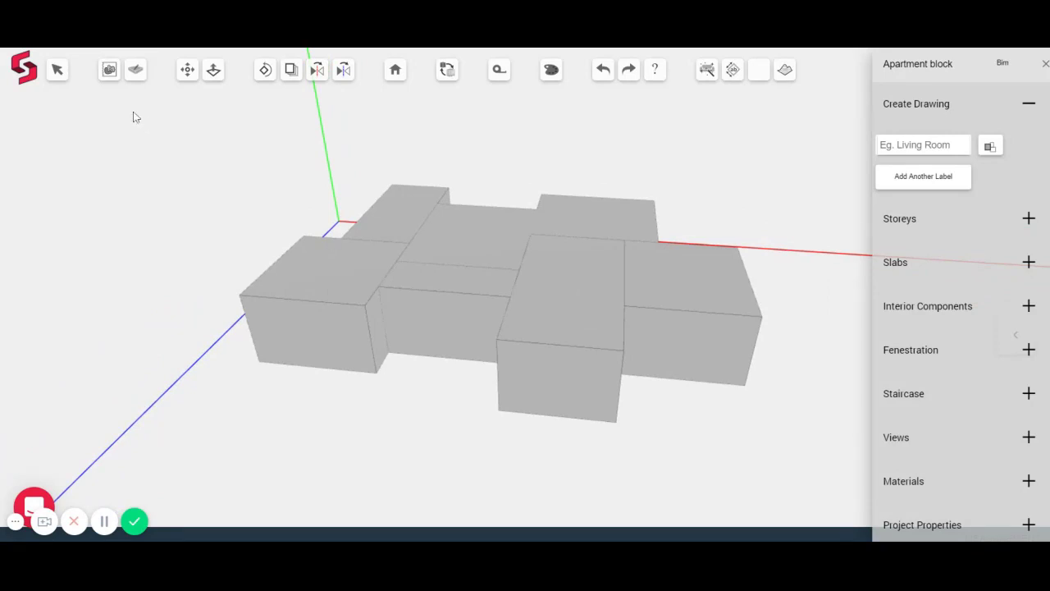
Step: Label the narrow space between the bedroom and the dining room as "Balcony"
click(57, 69)
scroll(286, 305, up, 3)
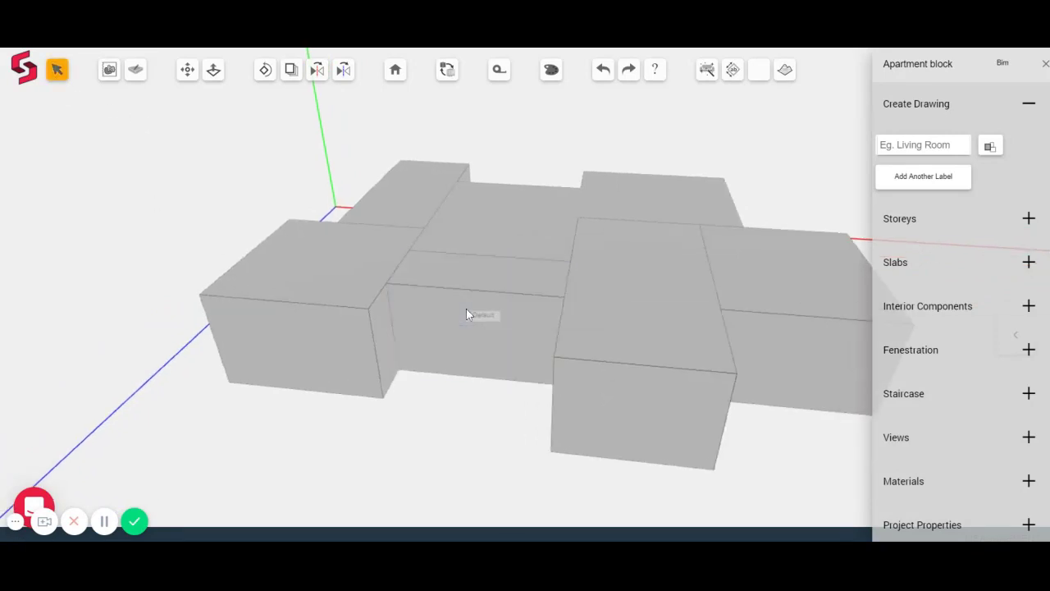
key(Return)
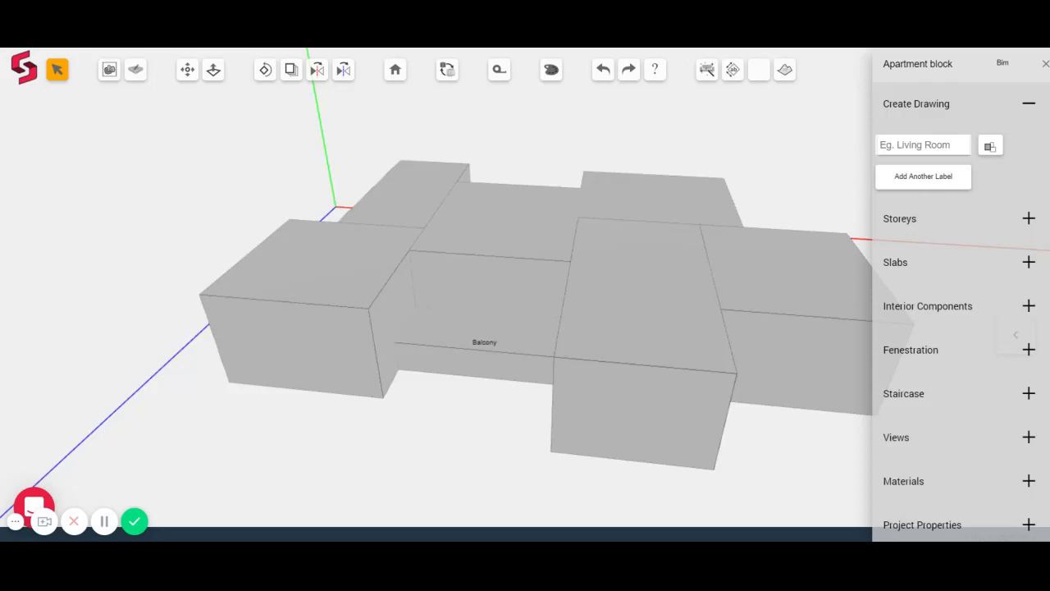
drag(464, 468, 472, 410)
drag(504, 366, 502, 417)
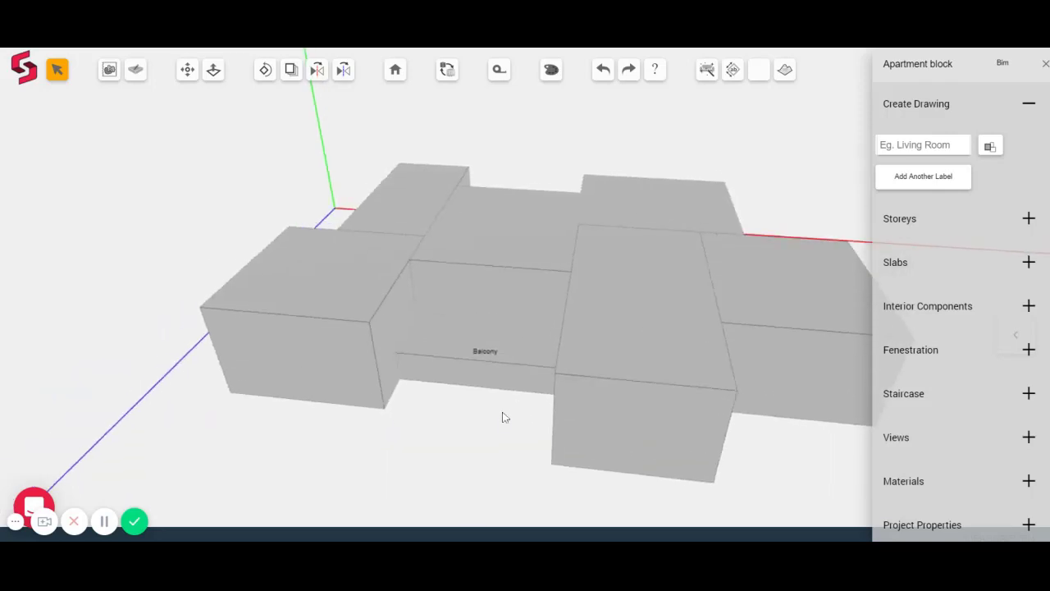
scroll(488, 349, up, 2)
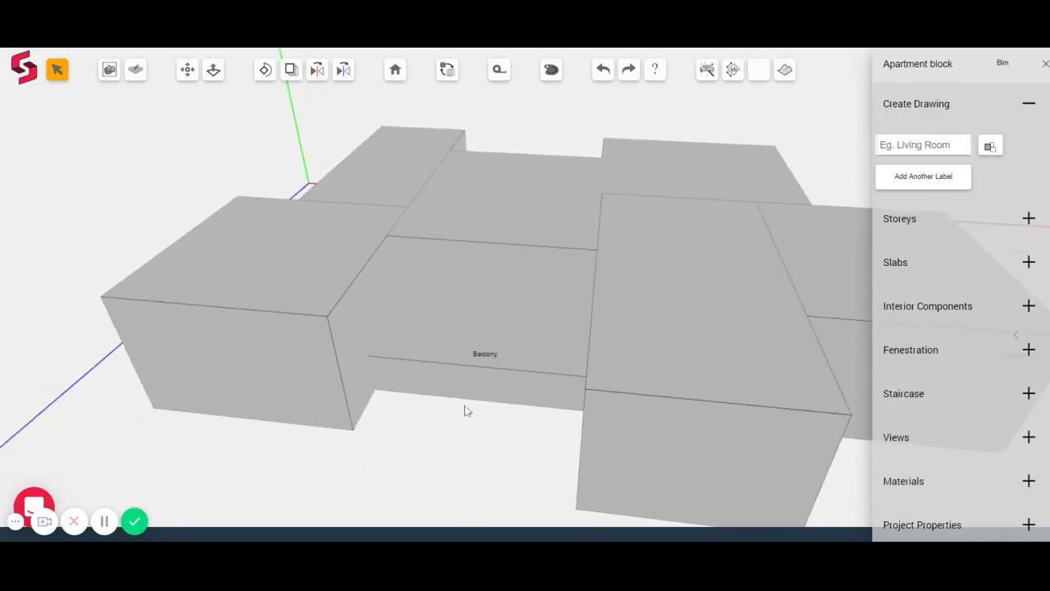
Step: Measure the depth of the balcony between its two long edges in the 3D view
click(499, 69)
click(491, 369)
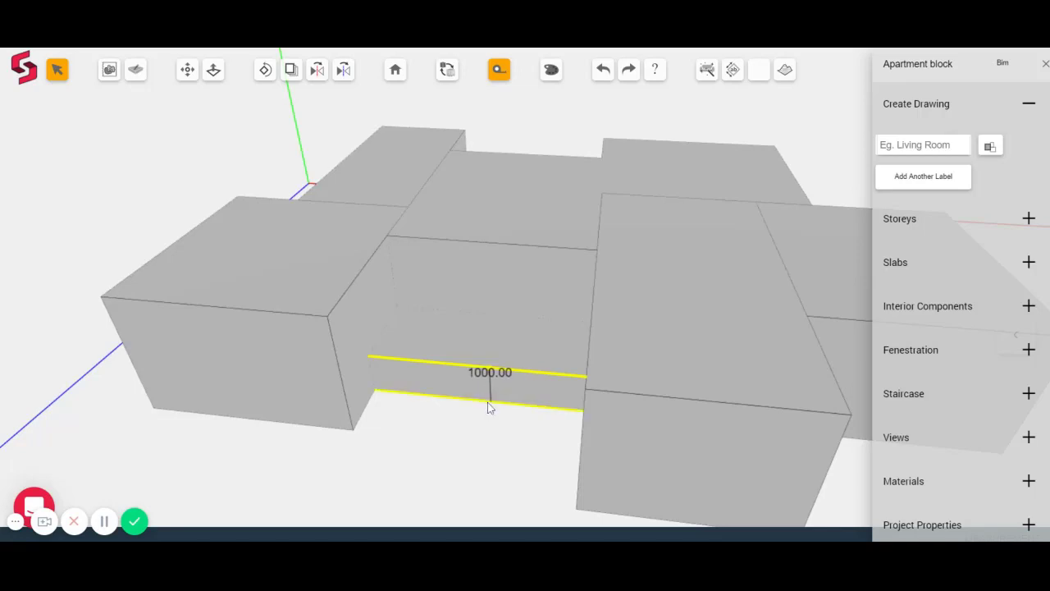
click(489, 403)
scroll(461, 190, up, 1)
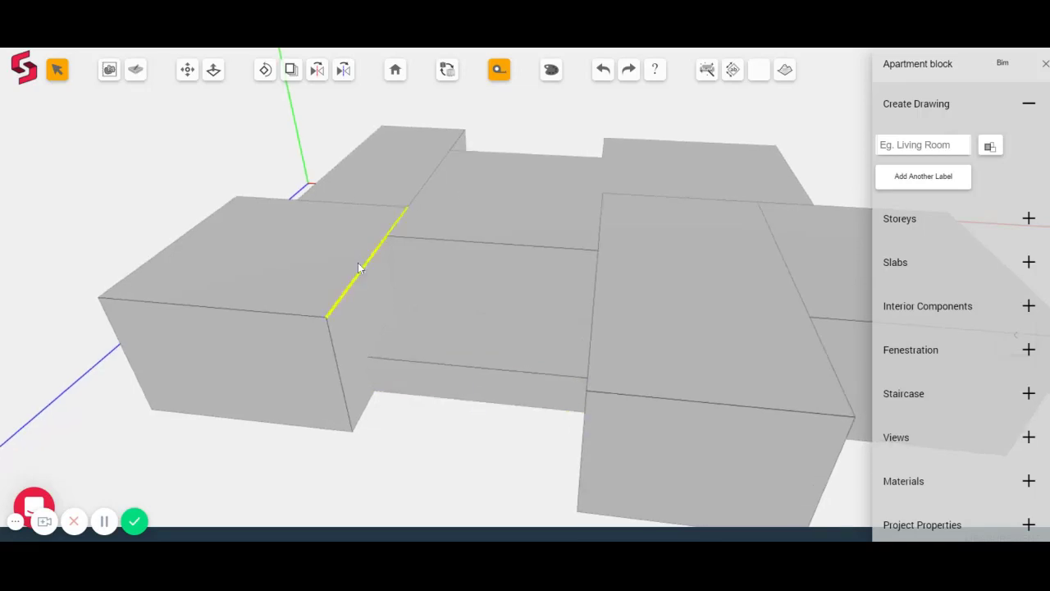
Step: Open the plan of Storey 1 for editing
click(950, 221)
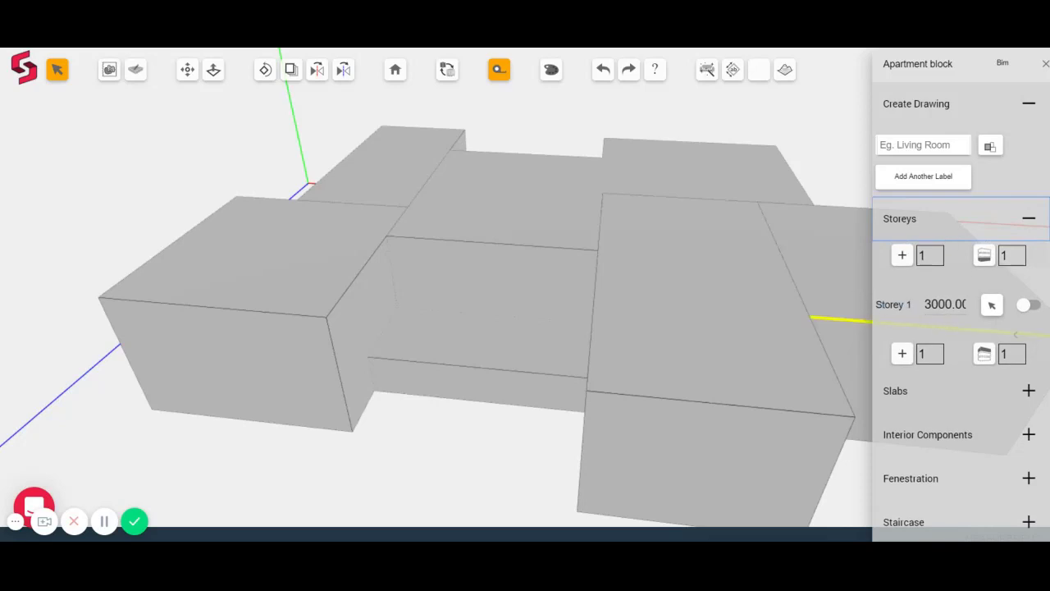
click(963, 226)
scroll(561, 330, down, 3)
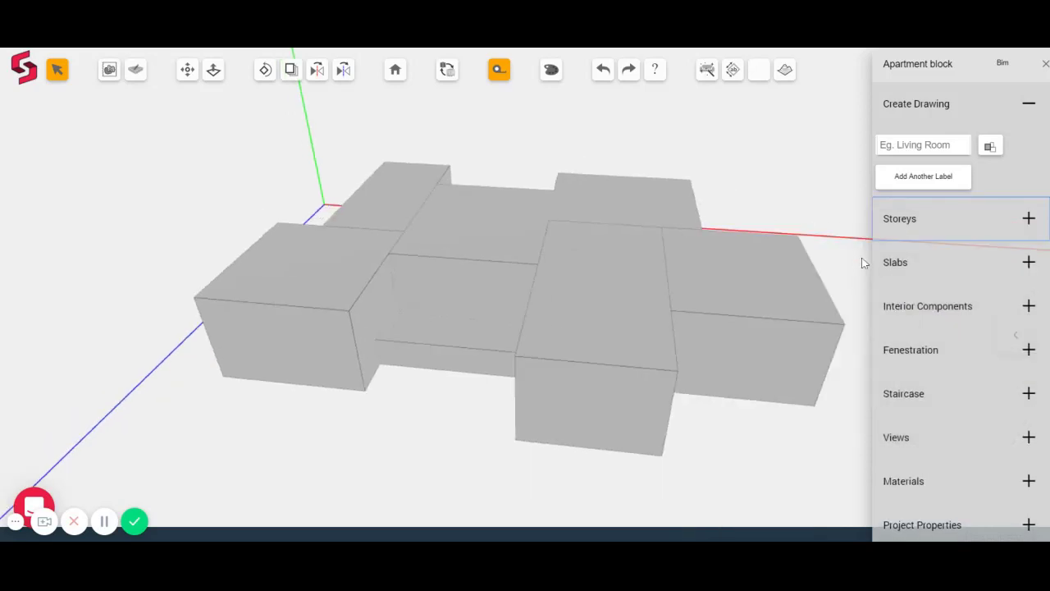
click(906, 218)
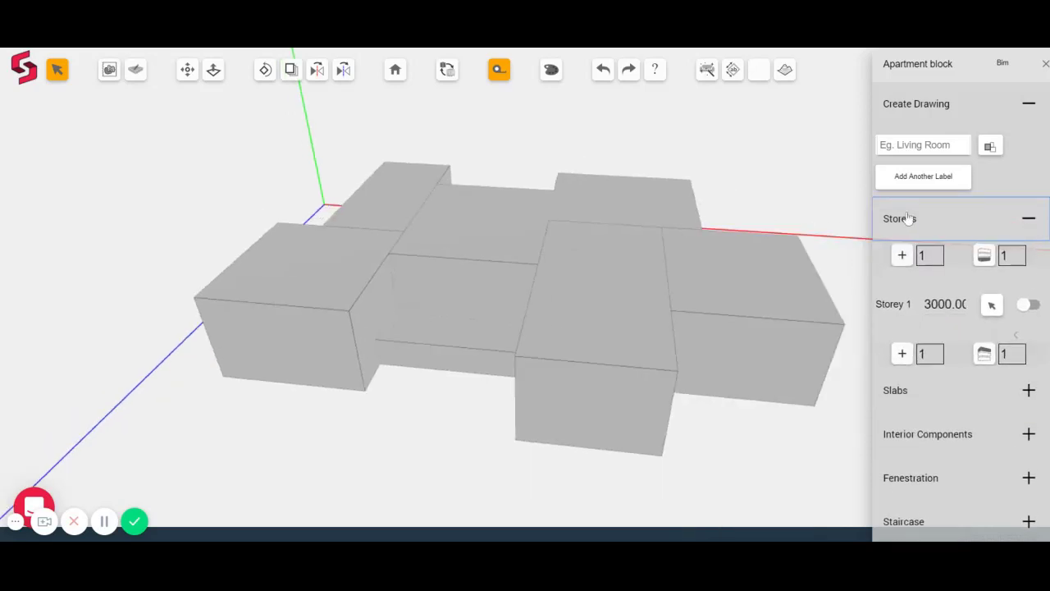
click(895, 304)
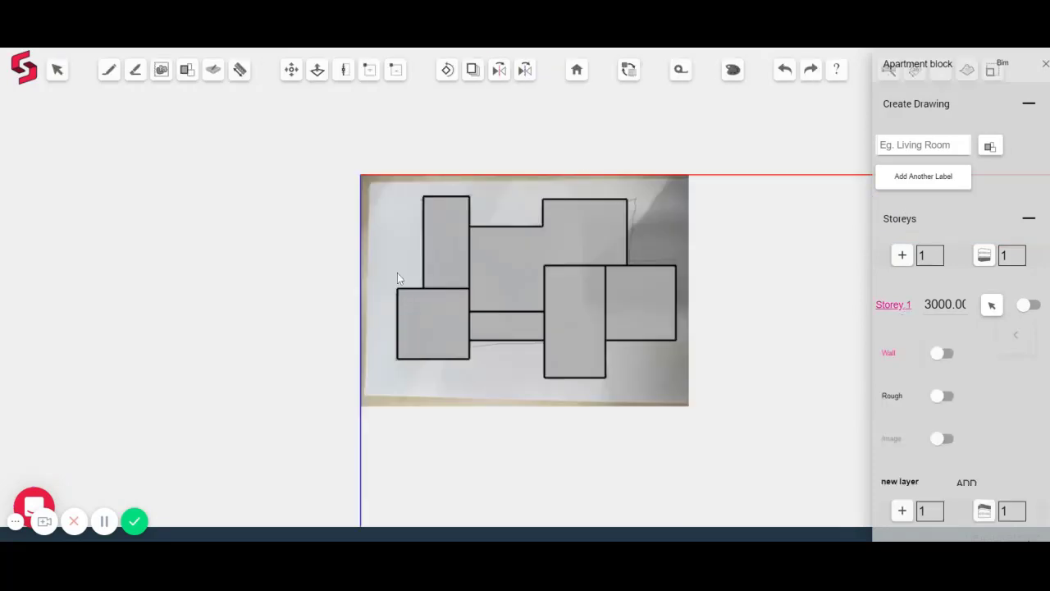
Step: Move the northwest bedroom's west wall in line with the bedroom below it and its north wall level with the adjoining living room wall
scroll(575, 305, down, 2)
scroll(574, 305, up, 3)
scroll(643, 171, up, 2)
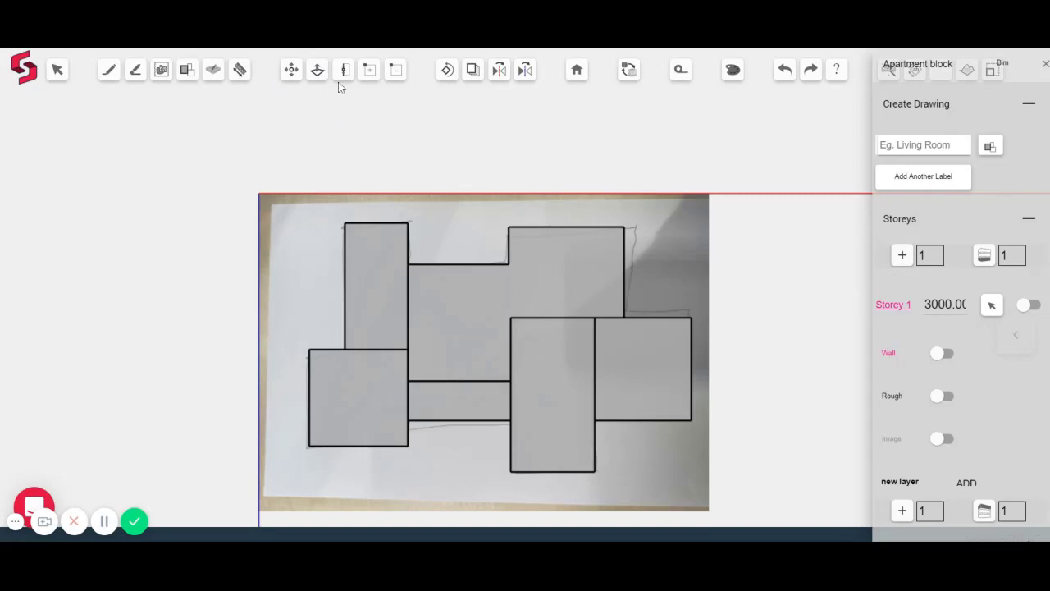
click(291, 70)
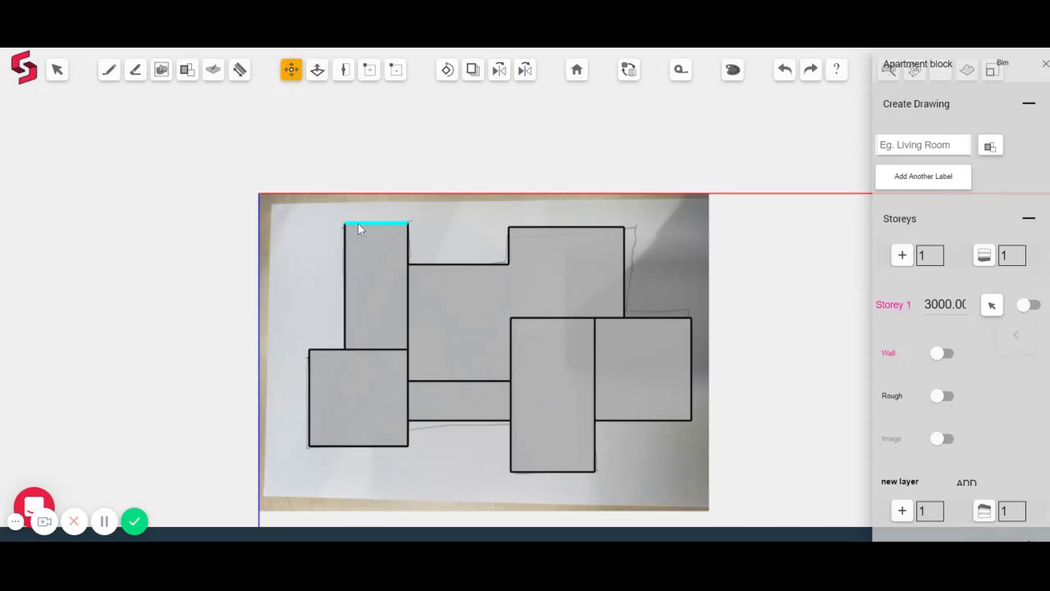
click(358, 224)
key(Escape)
drag(344, 223, 262, 178)
drag(346, 297, 314, 374)
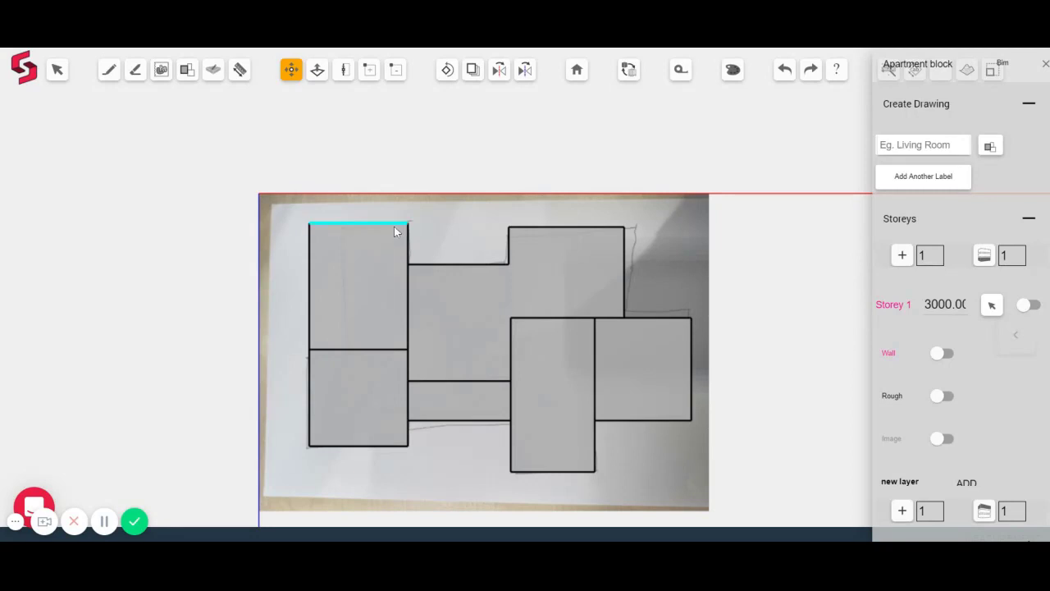
drag(394, 227, 422, 268)
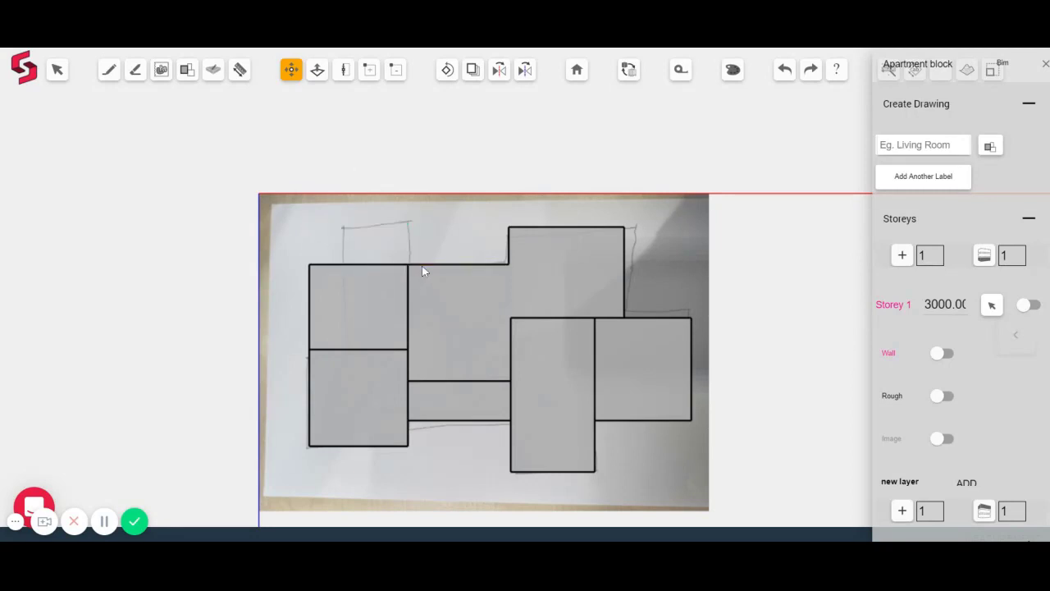
Step: Set the north-south length of the southwest bedroom to 4500
click(345, 71)
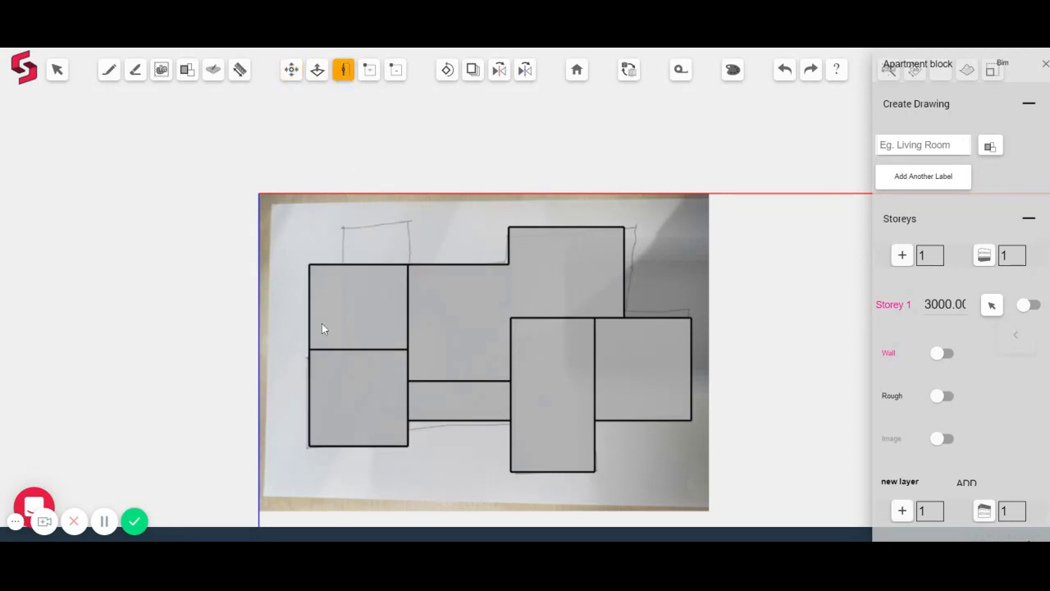
text(4500)
key(Return)
scroll(690, 268, down, 3)
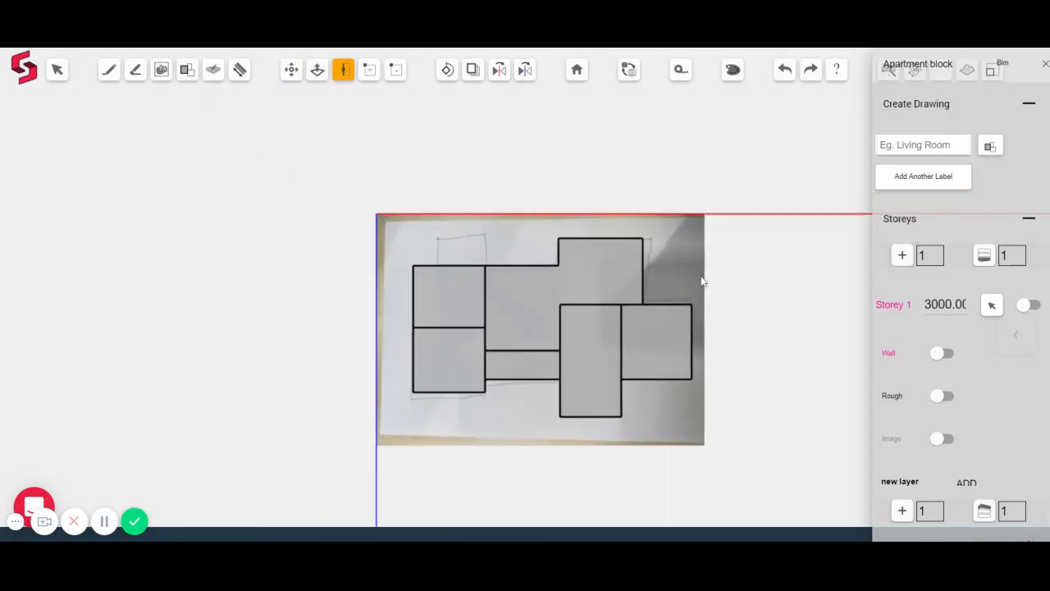
Step: Draw a small room about 1800 deep against the upper bedroom's west wall, from the line between the bedrooms northward and out to the blue axis
scroll(581, 366, up, 7)
scroll(628, 423, down, 4)
scroll(460, 313, up, 4)
click(213, 70)
click(293, 326)
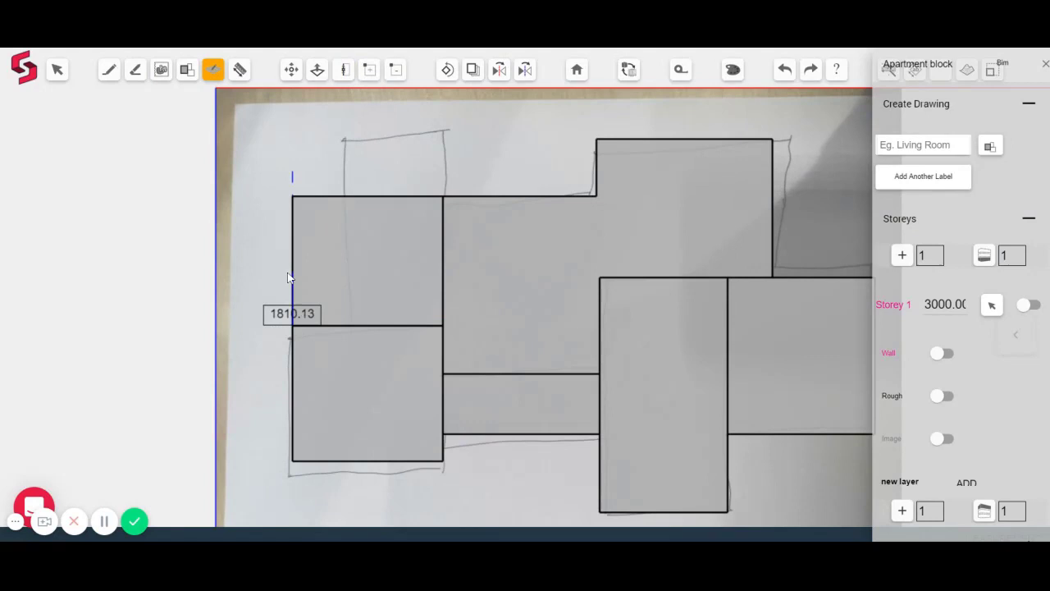
click(289, 272)
text(2600)
key(Return)
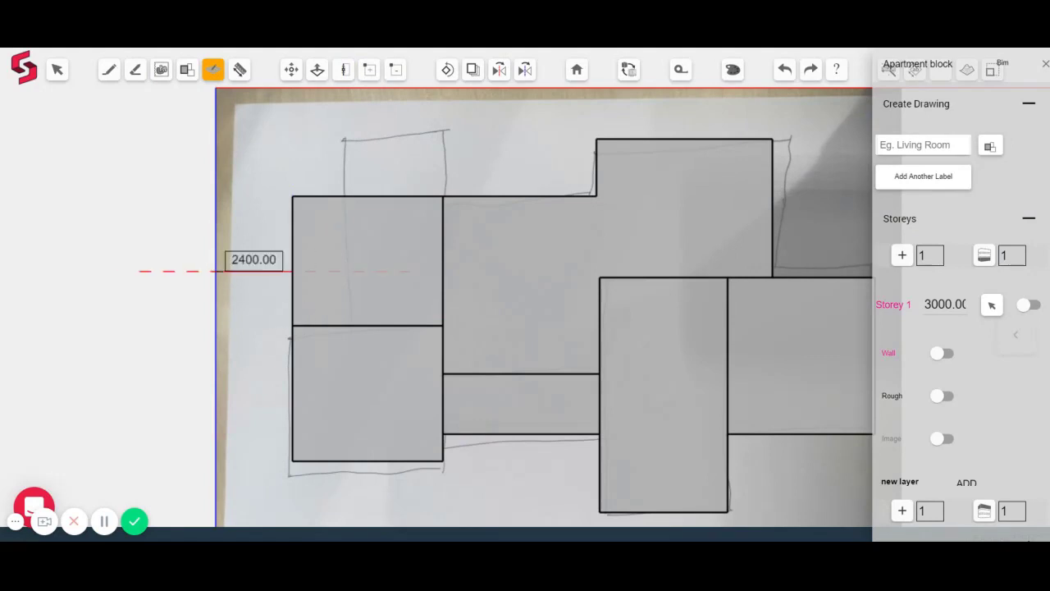
click(228, 326)
Step: Draw a second small room 1800 deep directly below the first, against the lower bedroom's west wall
click(293, 326)
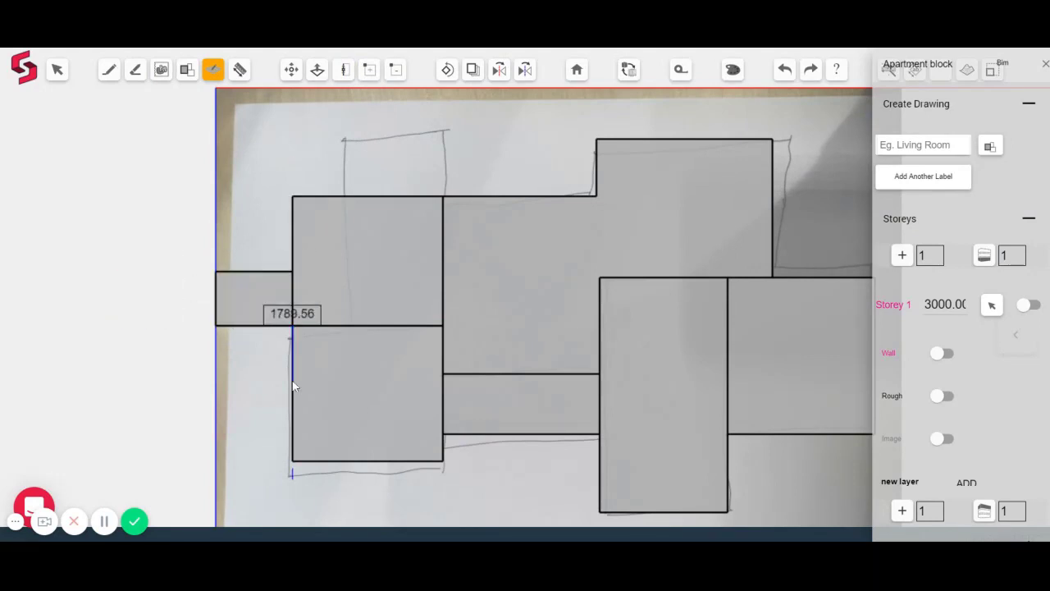
text(1800)
key(Return)
click(216, 323)
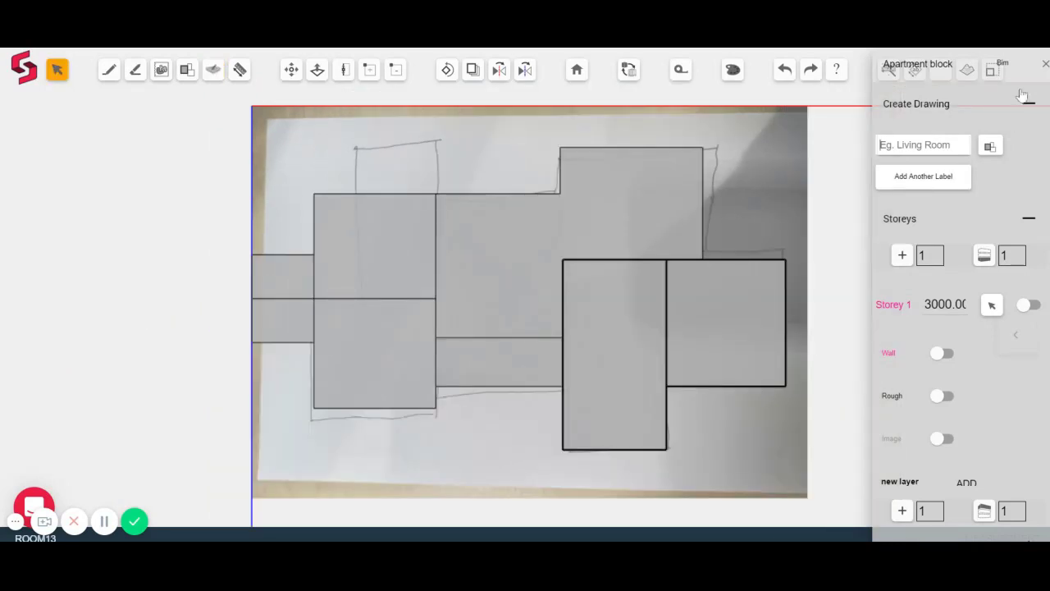
Step: Generate the furniture layout with Auto Interiors, check how it fits the rooms, and turn it off again
click(1046, 65)
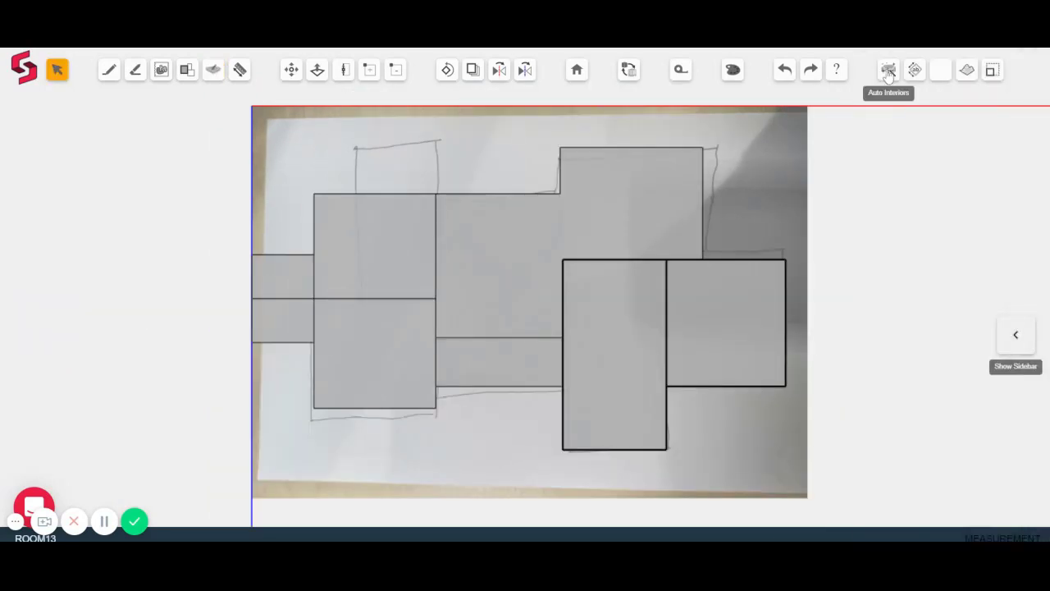
click(888, 71)
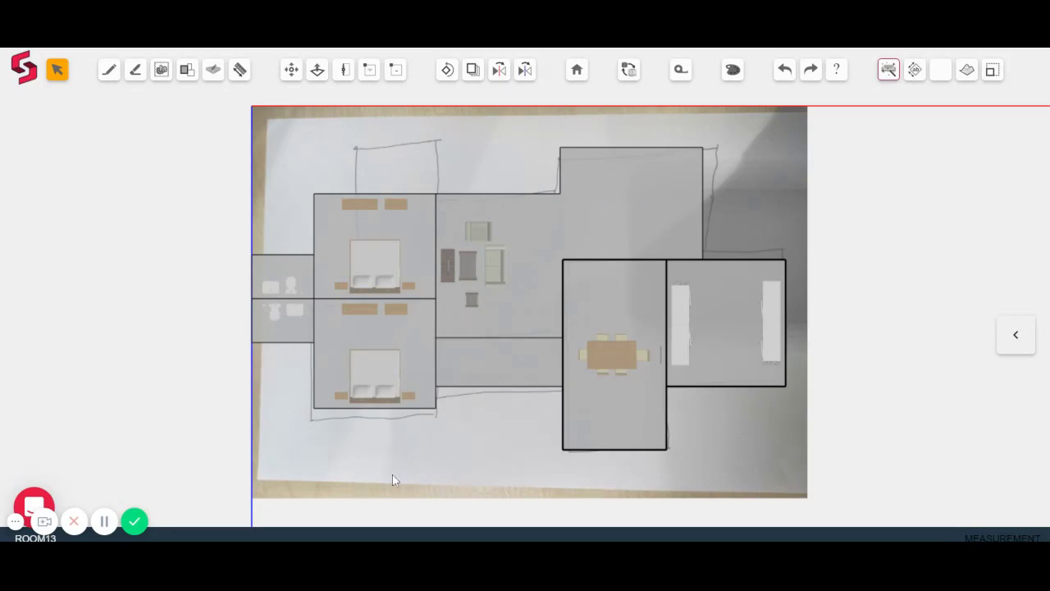
scroll(392, 480, up, 2)
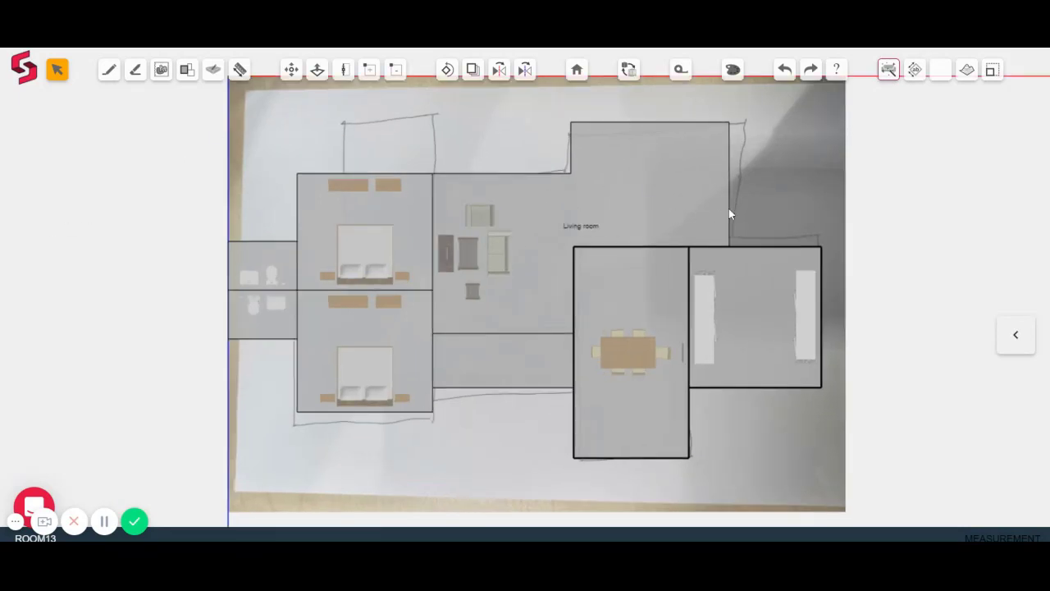
click(888, 70)
Step: Move the dining room's south wall 2600 north, level with the neighbouring rooms, and check the furniture with Auto Interiors
click(291, 70)
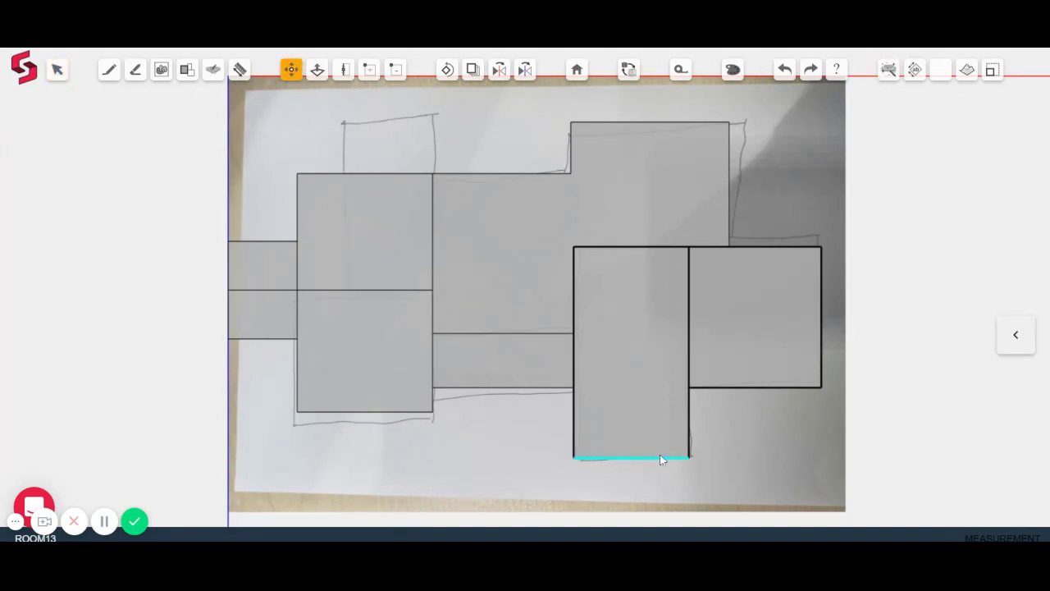
drag(660, 457, 545, 384)
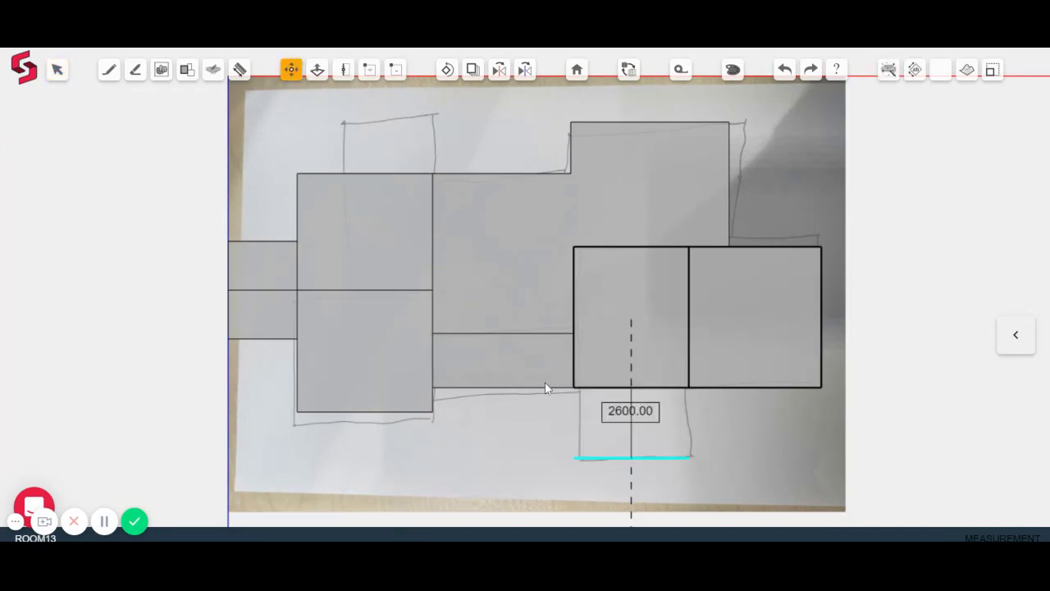
click(890, 71)
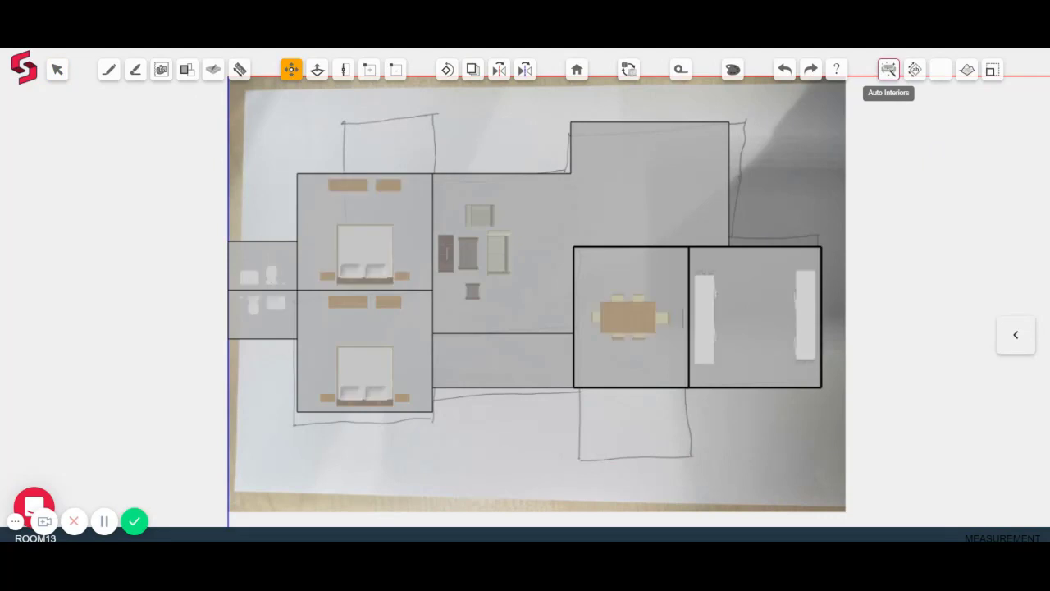
click(890, 72)
scroll(353, 295, down, 2)
Step: Select all rooms of the flat and make one copy about 21372 to the east
click(57, 71)
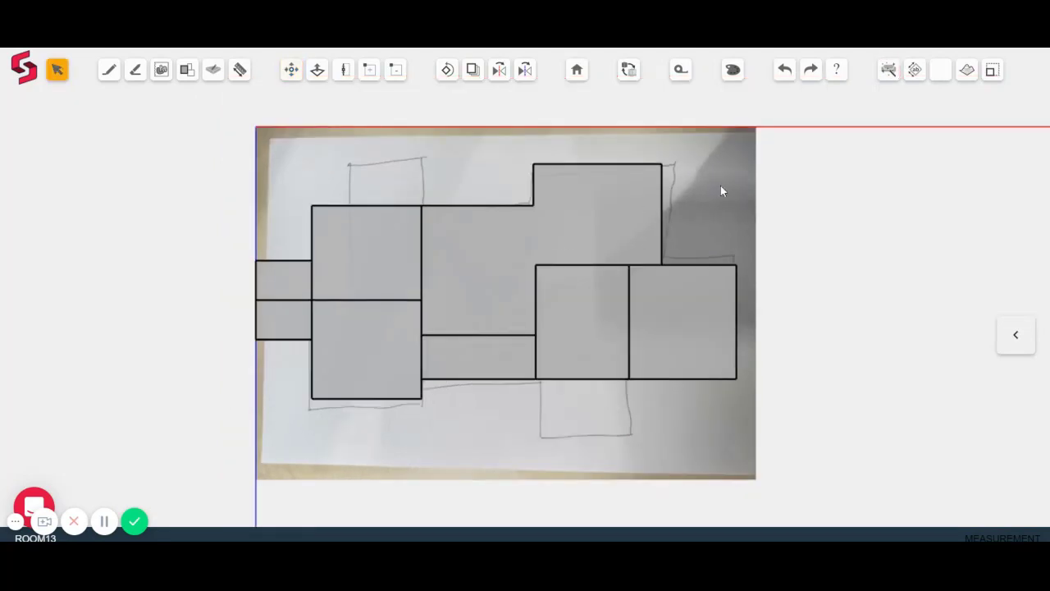
drag(740, 198, 697, 232)
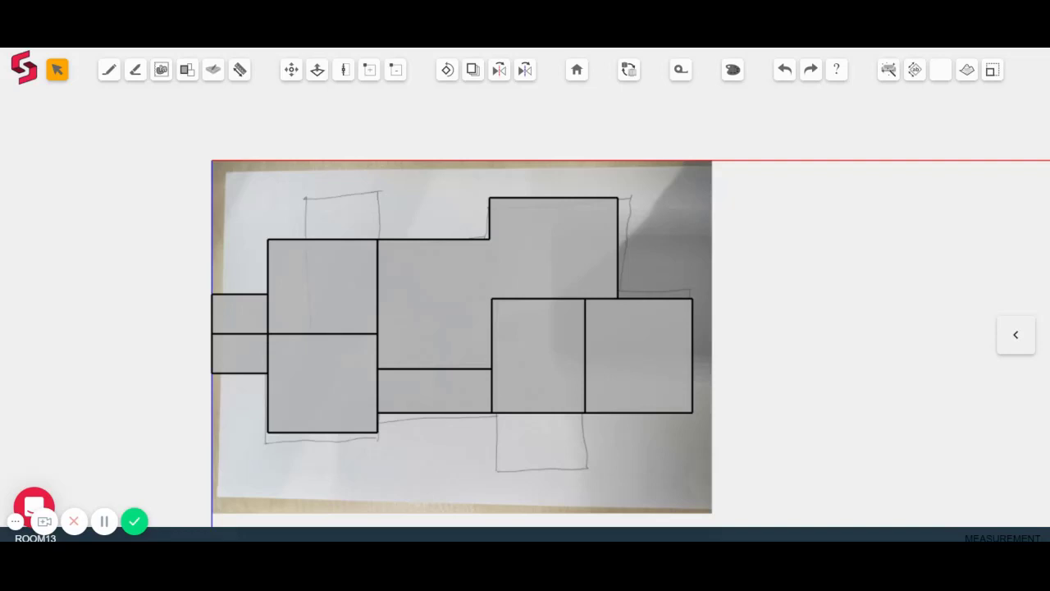
drag(115, 100, 788, 501)
click(473, 69)
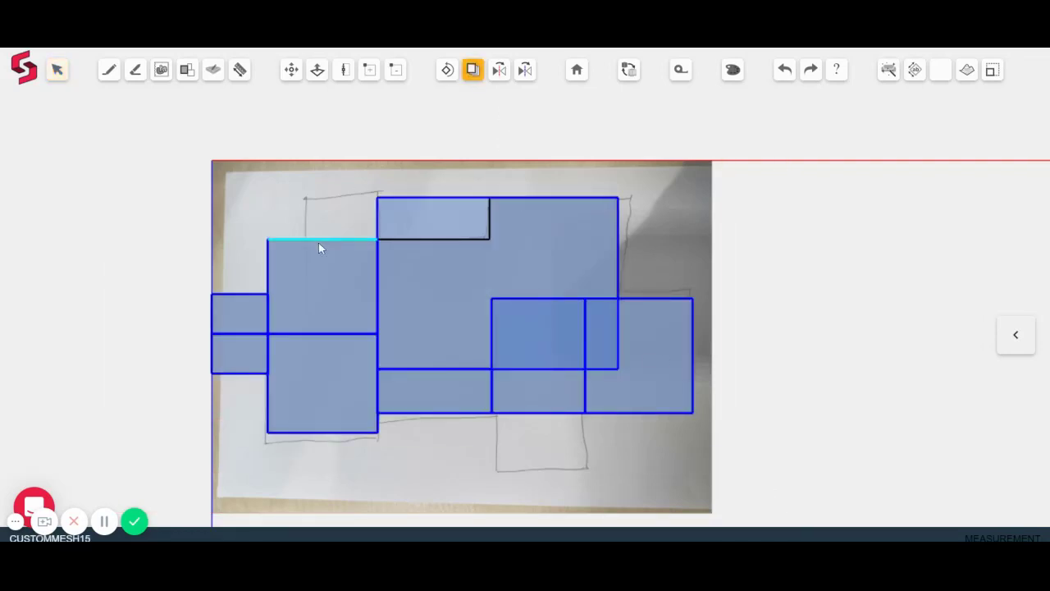
click(214, 295)
click(713, 294)
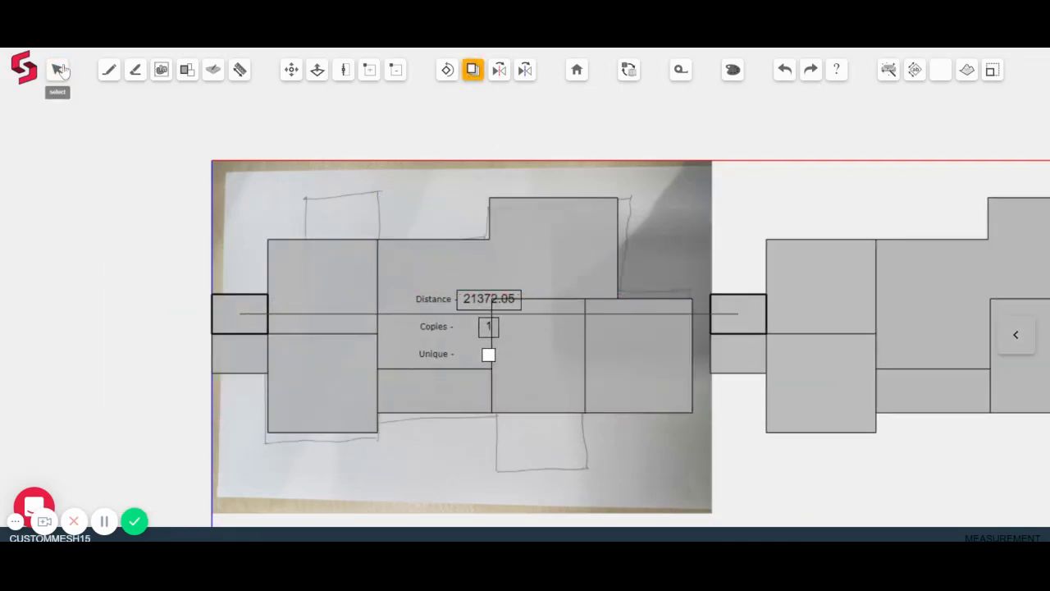
Step: Select the copied flat and mirror it east to west
click(59, 71)
scroll(158, 339, down, 3)
drag(903, 207, 552, 450)
click(525, 69)
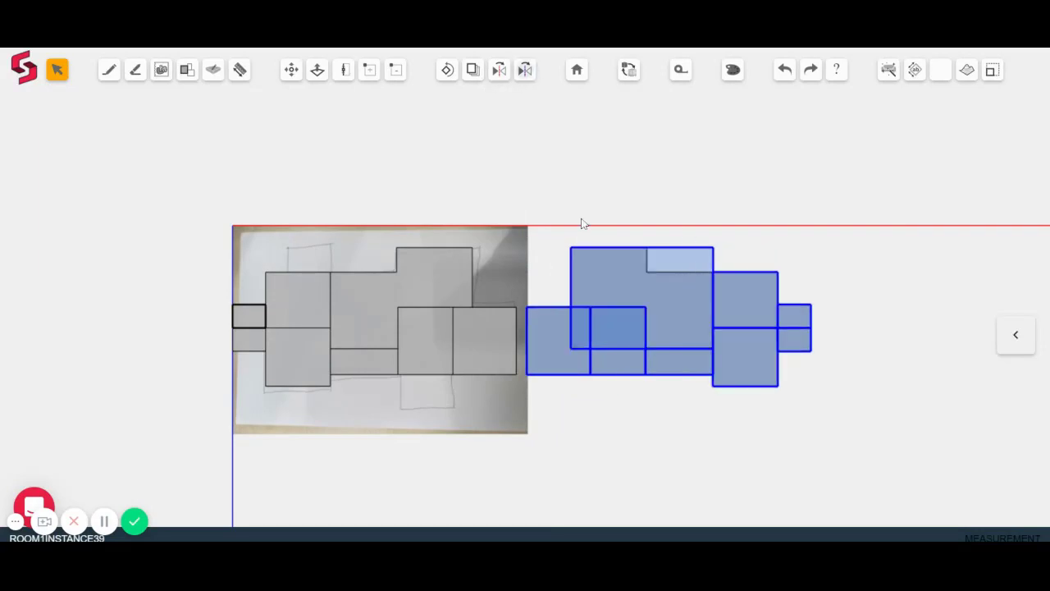
Step: Move the mirrored flat west until its nearest room shares a wall with the original flat's easternmost room
click(291, 70)
scroll(516, 299, up, 3)
click(537, 314)
click(520, 314)
scroll(361, 285, down, 4)
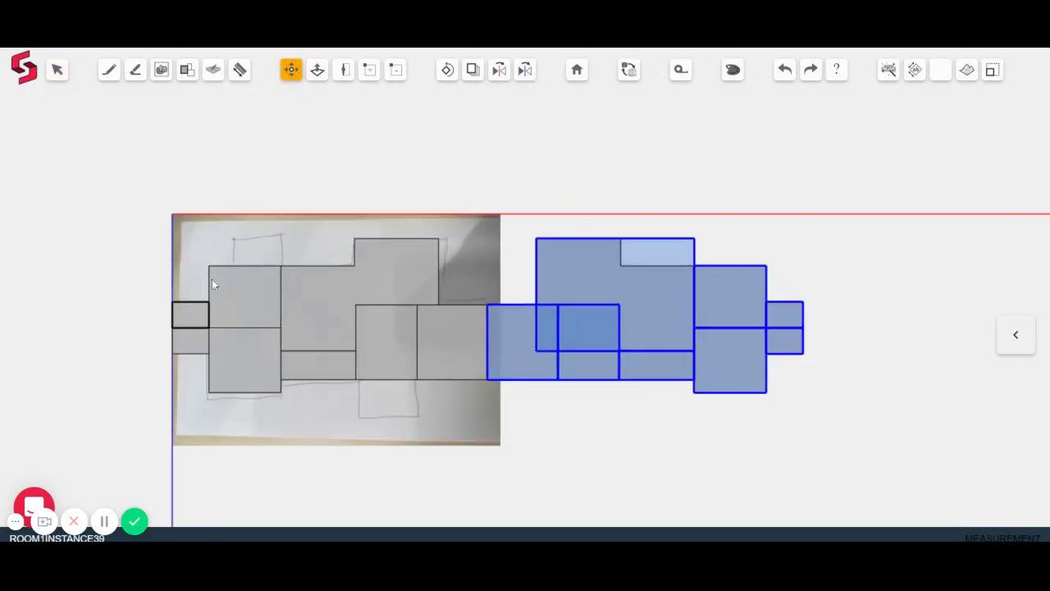
Step: Select both flats and copy them to the north of the originals
click(58, 69)
drag(190, 188, 790, 415)
click(473, 69)
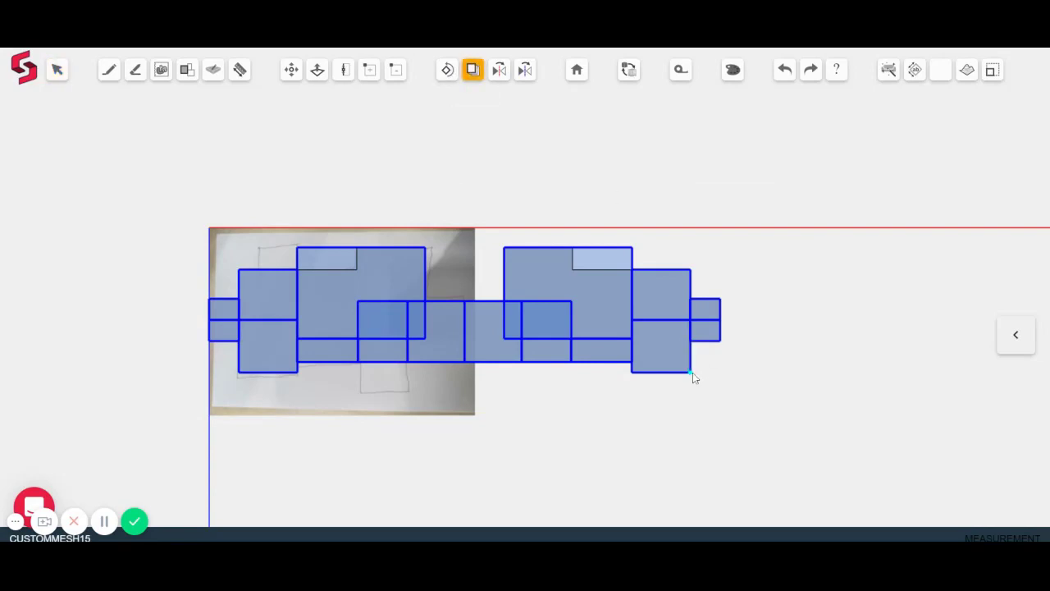
click(692, 374)
scroll(605, 362, down, 2)
Step: Select the northern pair of flats and mirror it north to south
click(57, 69)
drag(244, 128, 788, 312)
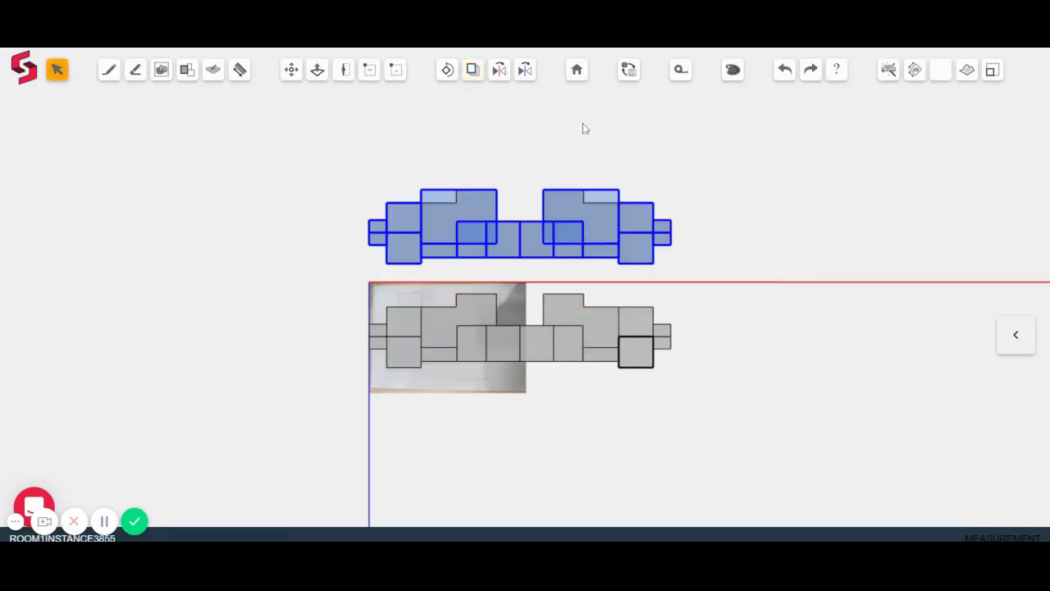
click(499, 72)
Step: Move the mirrored northern pair south until its living rooms meet the living rooms of the southern pair
click(292, 71)
scroll(542, 282, up, 2)
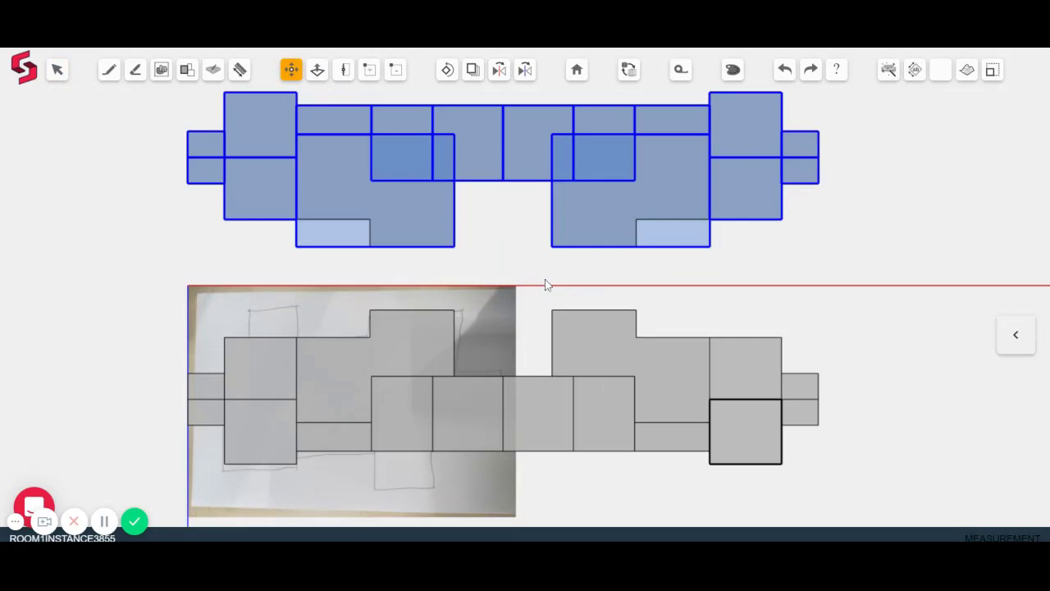
click(552, 247)
click(626, 298)
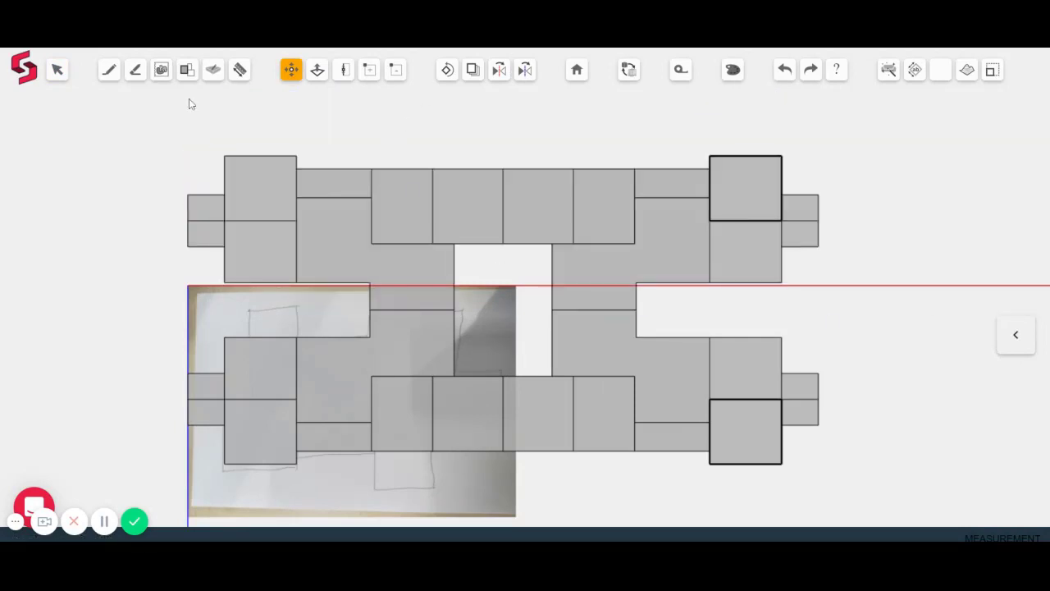
Step: Draw a rectangular room filling the central gap between the four flats
click(213, 71)
click(454, 244)
click(552, 244)
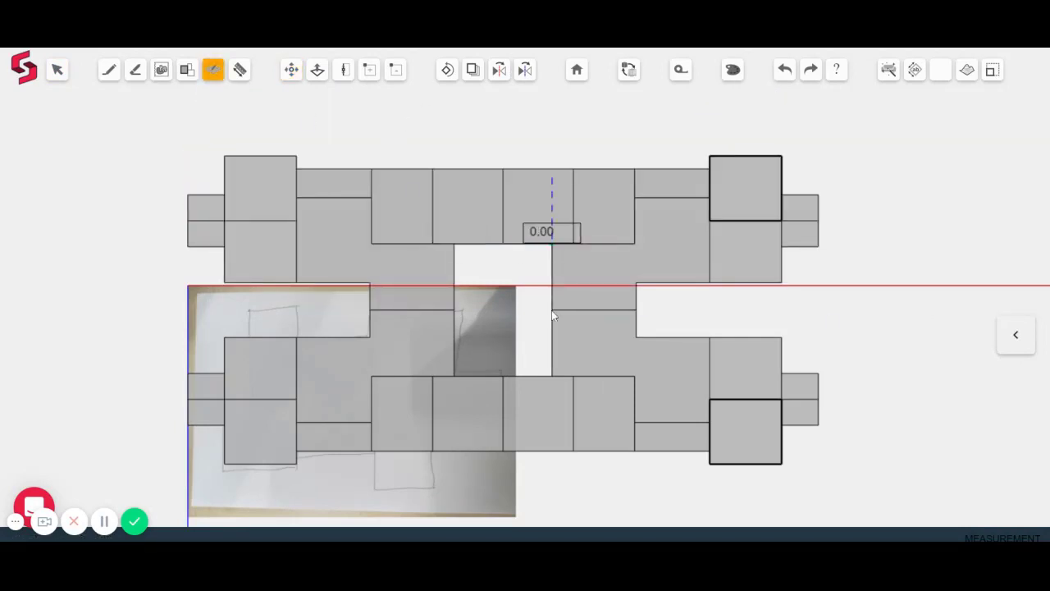
click(554, 376)
click(454, 376)
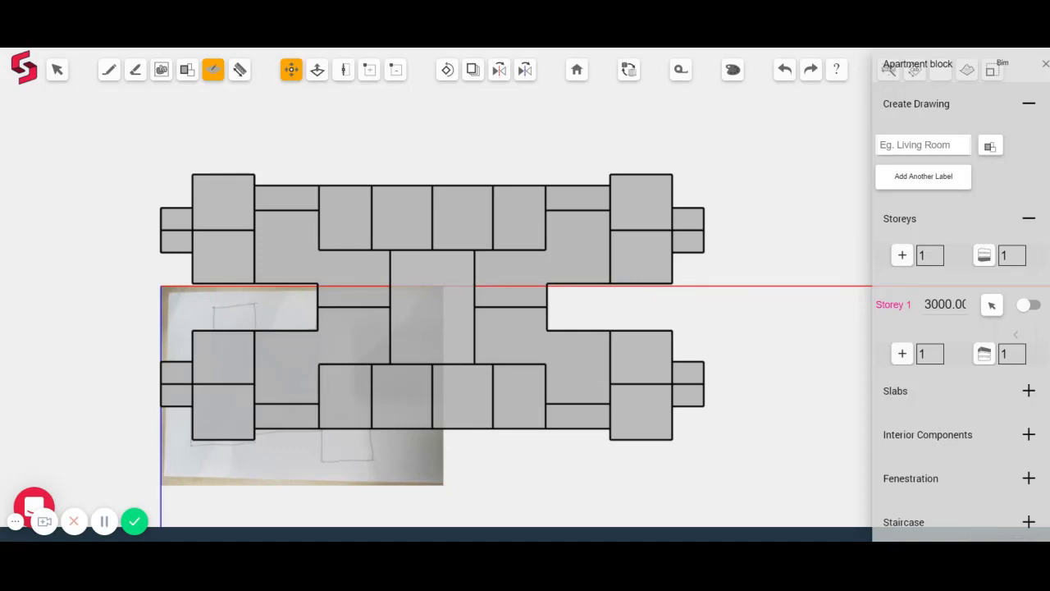
Step: Draw a 50000 by 35000 rectangle enclosing the four flats, starting from the northwest
click(214, 74)
click(115, 132)
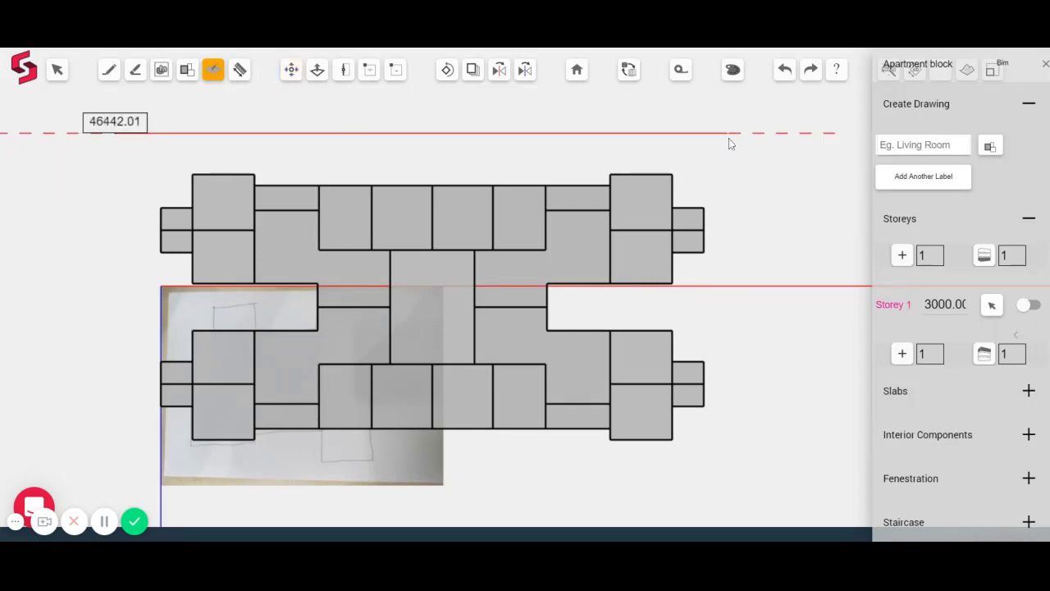
text(50000)
key(Return)
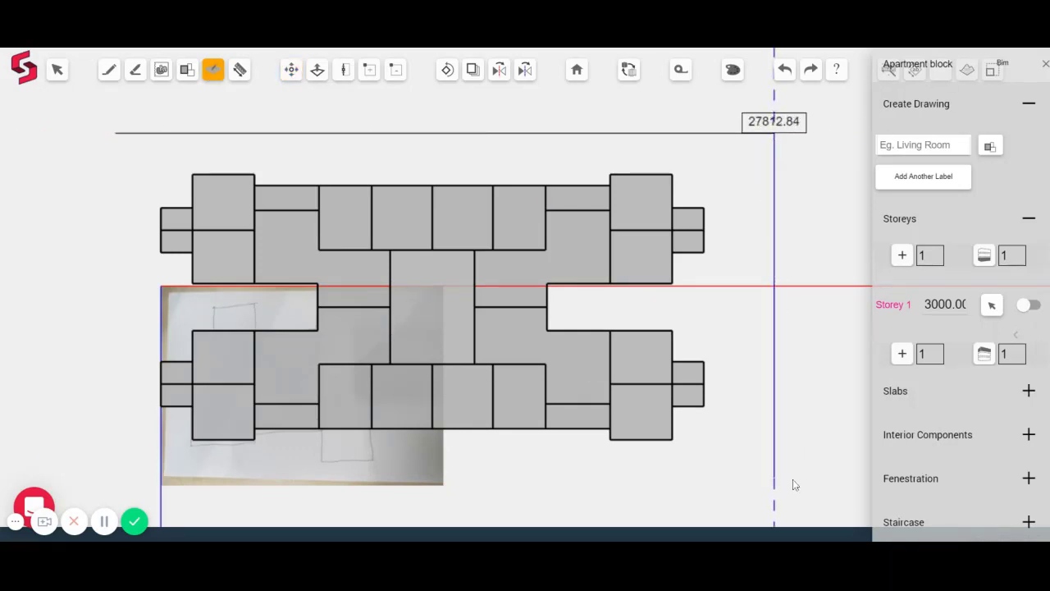
text(35000)
key(Return)
scroll(534, 490, down, 2)
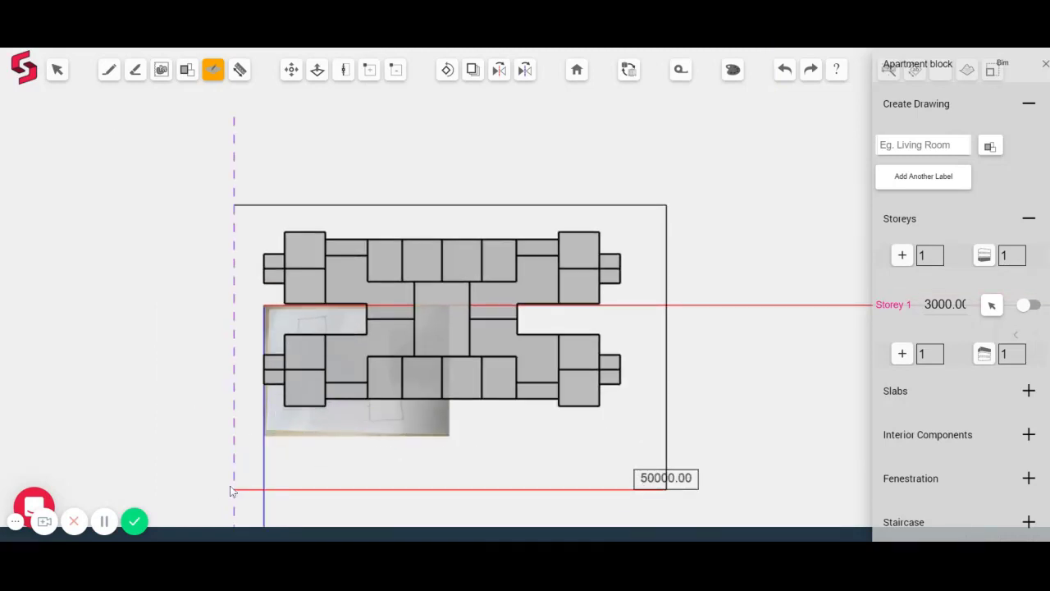
click(234, 489)
click(233, 205)
Step: Move the large rectangle by its northwest corner to align with the northern and western extremes of the flats
click(292, 70)
scroll(233, 198, up, 3)
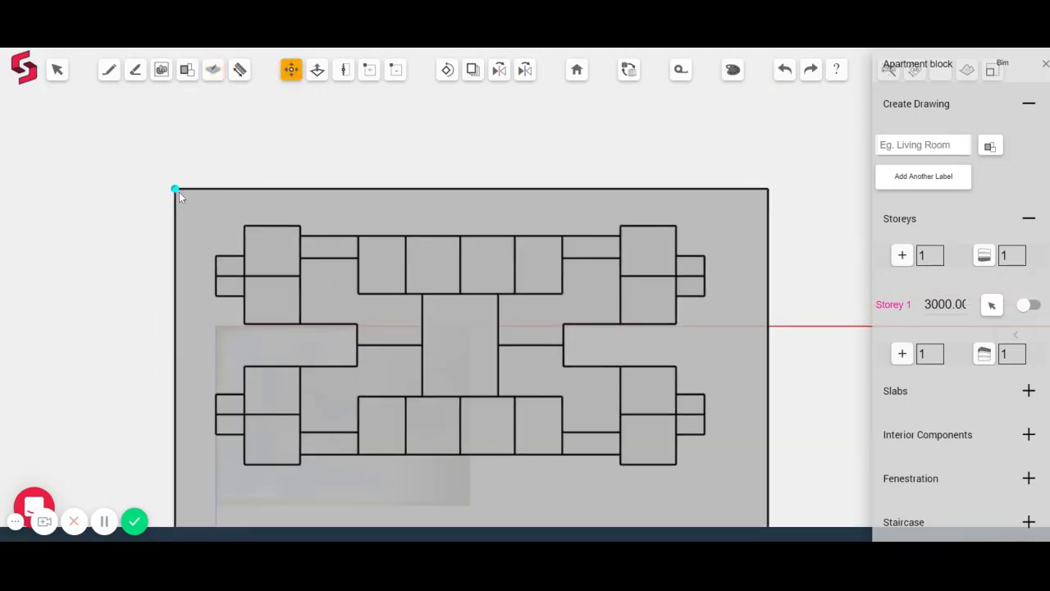
click(176, 189)
drag(246, 227, 217, 238)
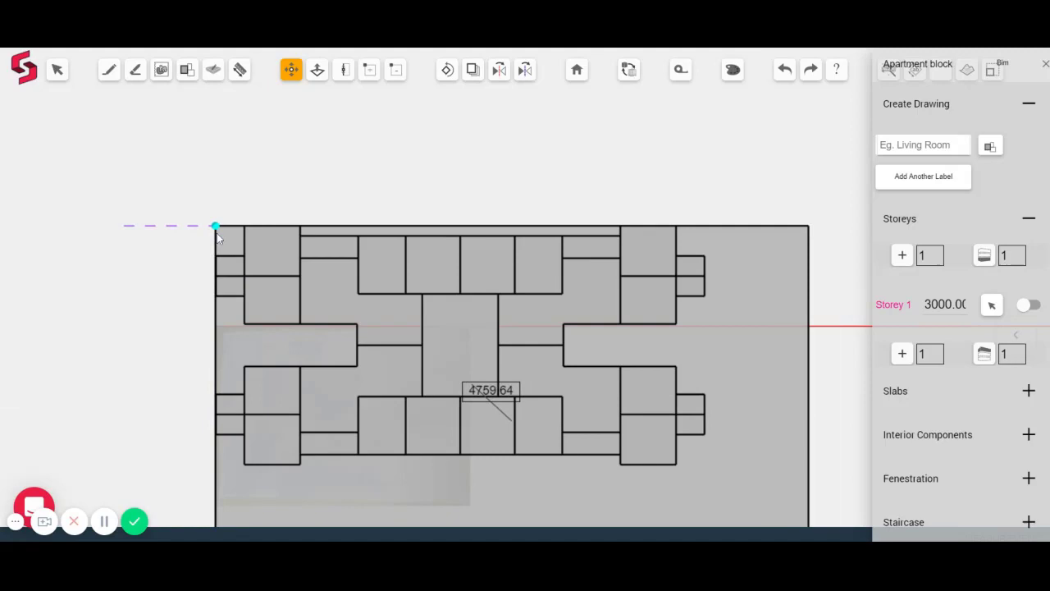
click(217, 233)
Step: Shift the large rectangle 3000 north and 3000 west to leave a margin around the flats
click(217, 233)
text(3000)
key(Return)
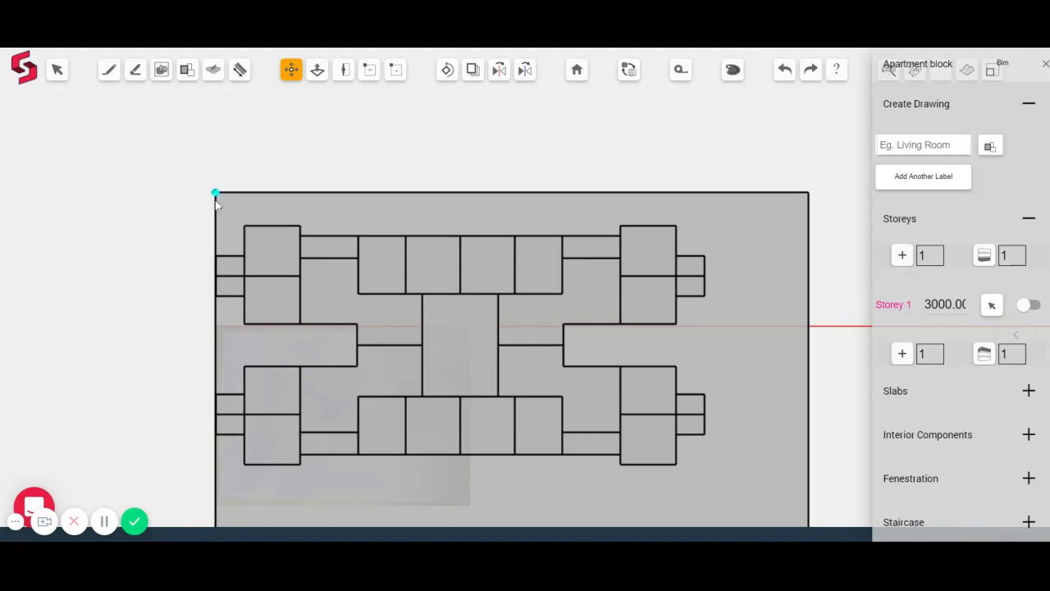
click(215, 199)
text(3000)
key(Return)
Step: View the model in 3D and define the block enclosing the flats as Site
click(582, 73)
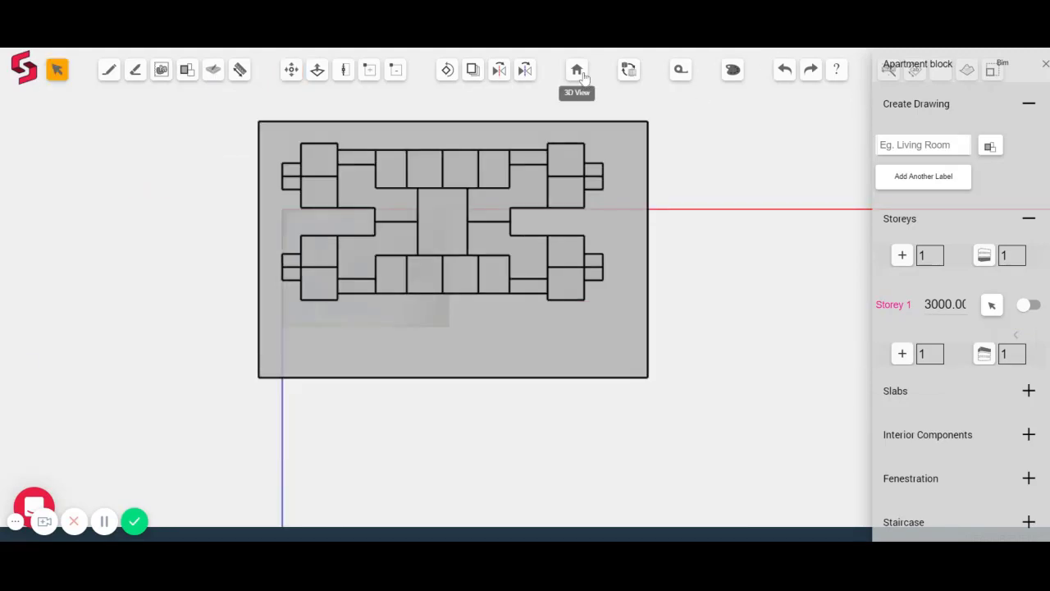
middle_drag(455, 429, 483, 412)
scroll(607, 460, up, 5)
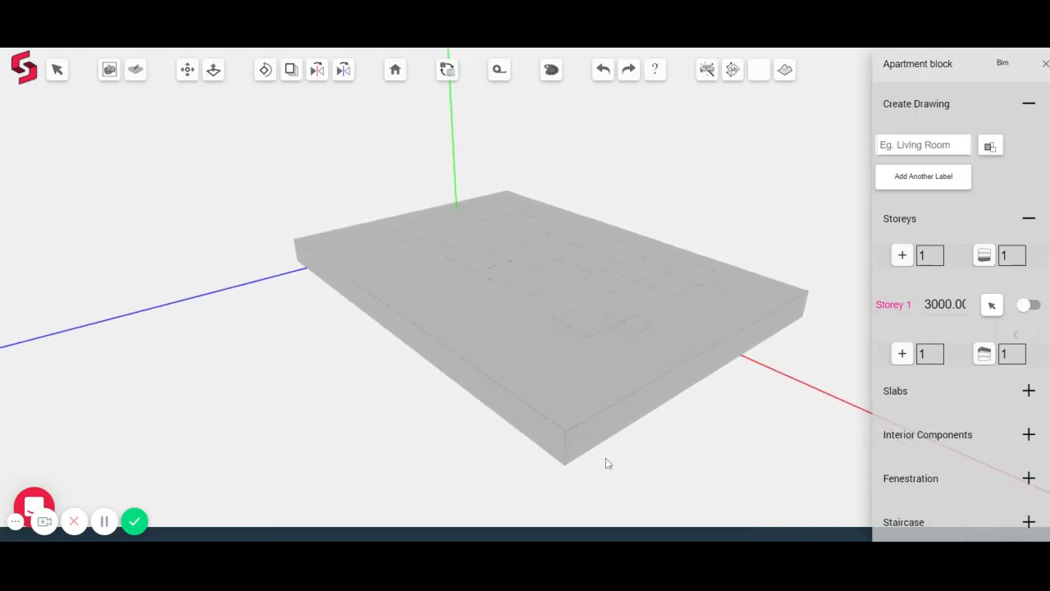
click(57, 69)
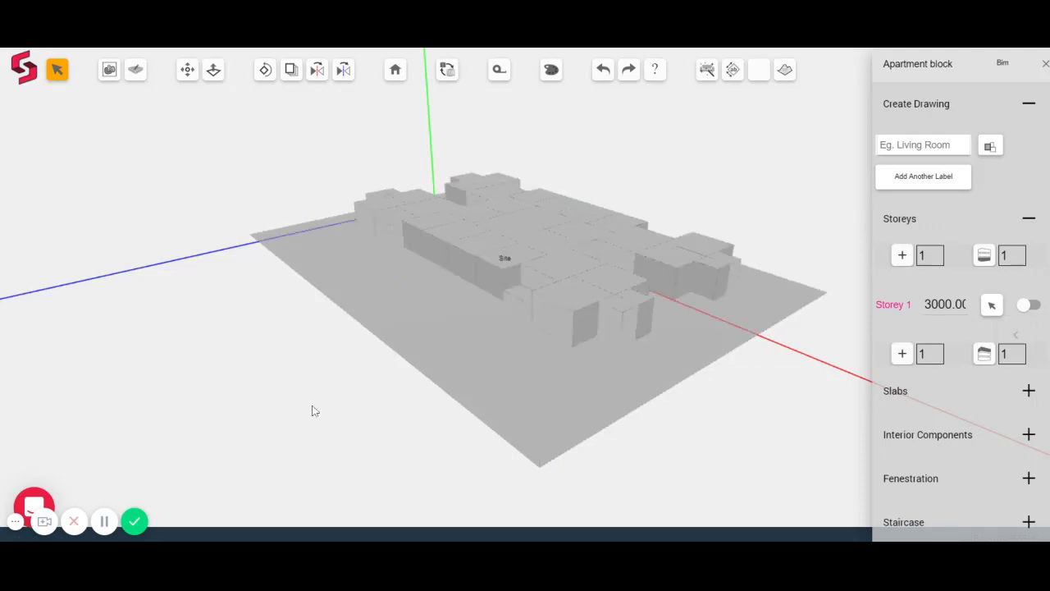
Step: Examine the massing of the four flats on the site from several angles in 3D
right_drag(307, 408, 599, 386)
scroll(653, 263, up, 5)
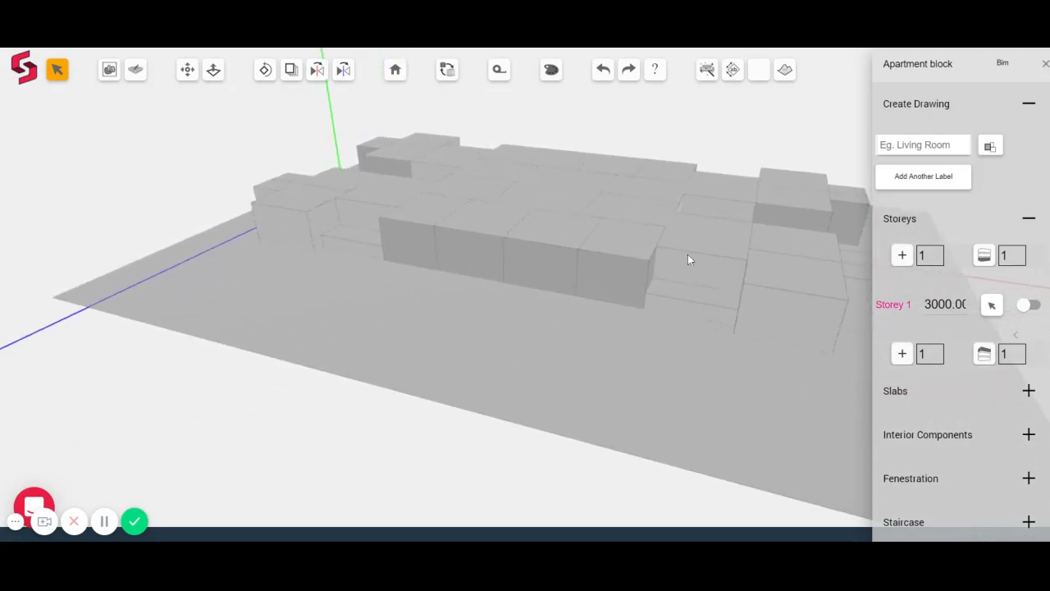
middle_drag(688, 258, 291, 250)
right_drag(290, 250, 534, 345)
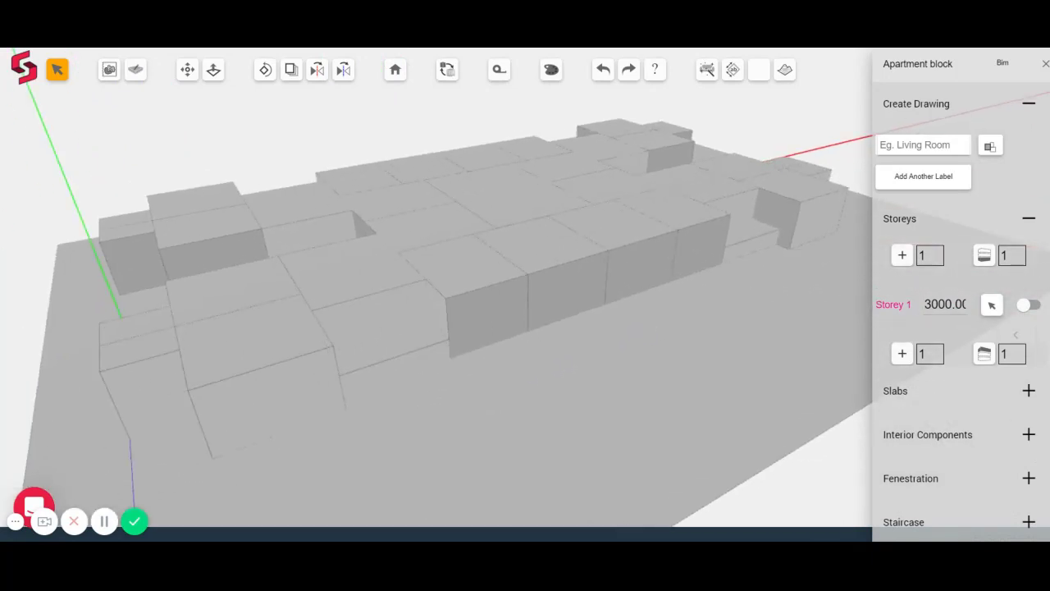
right_drag(534, 345, 496, 346)
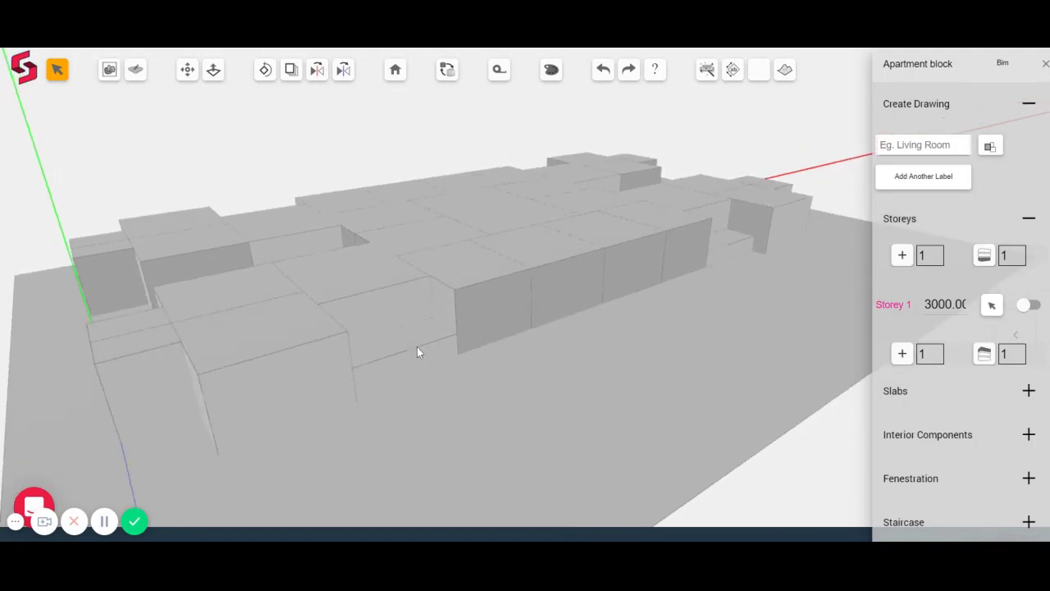
click(632, 398)
click(759, 142)
right_drag(414, 349, 441, 331)
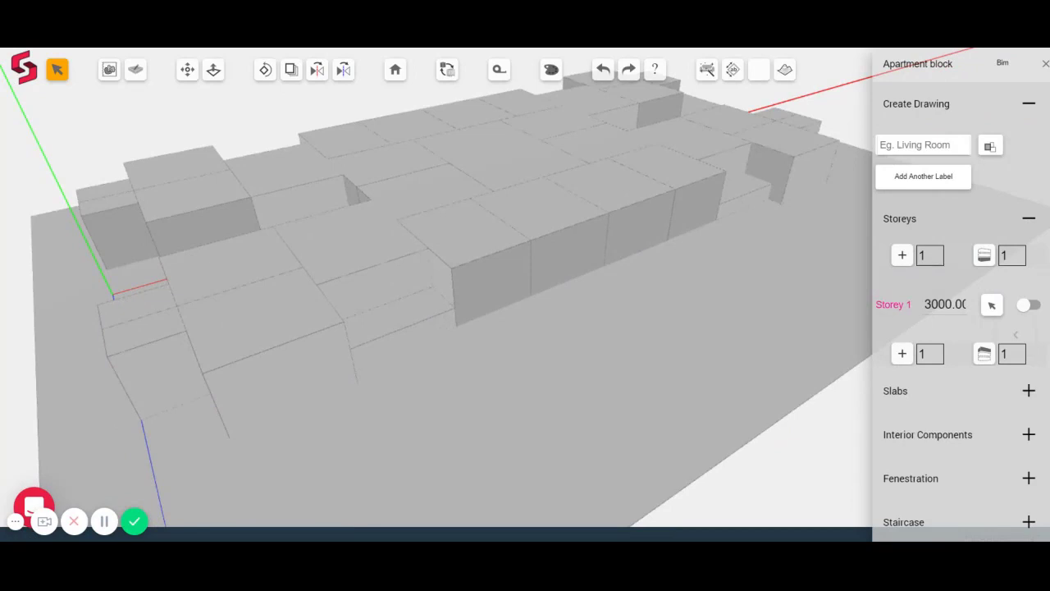
right_drag(507, 372, 505, 354)
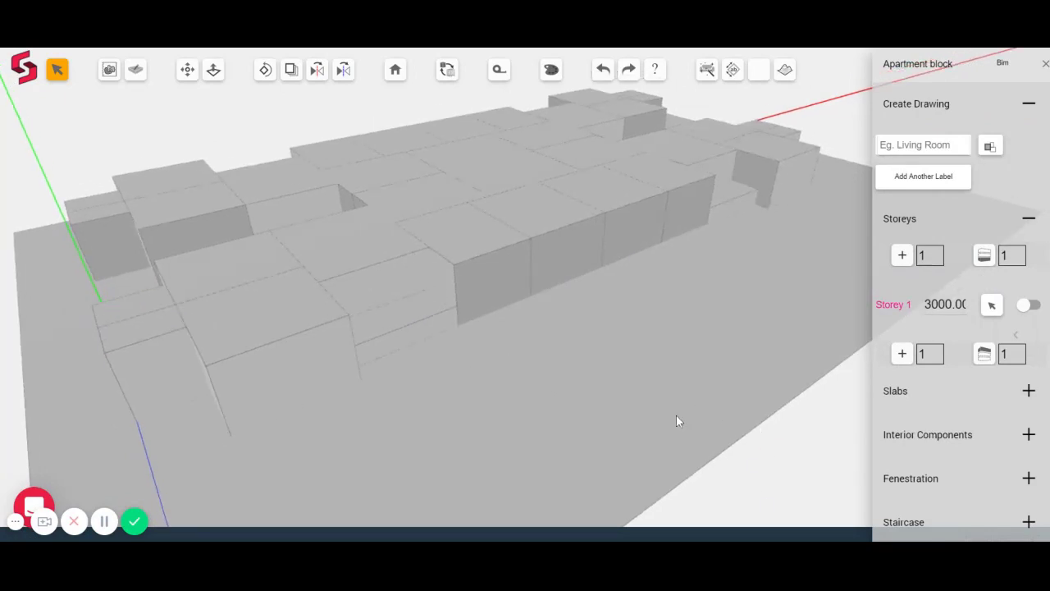
scroll(627, 374, down, 3)
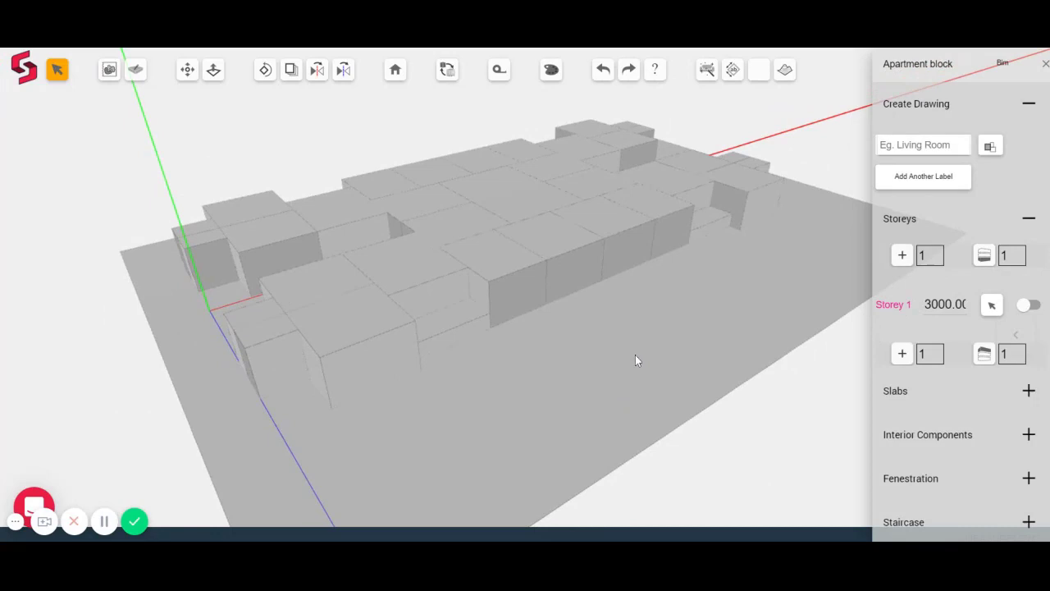
right_drag(637, 360, 655, 307)
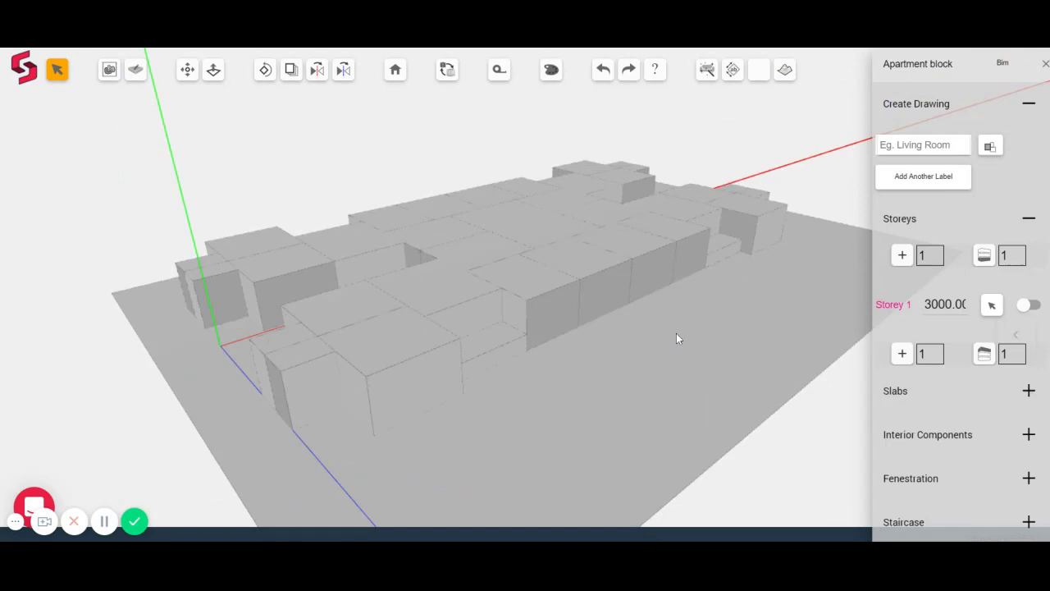
Step: Create the building from the room blocks and hide its roofs to expose the interior walls
drag(606, 326, 518, 293)
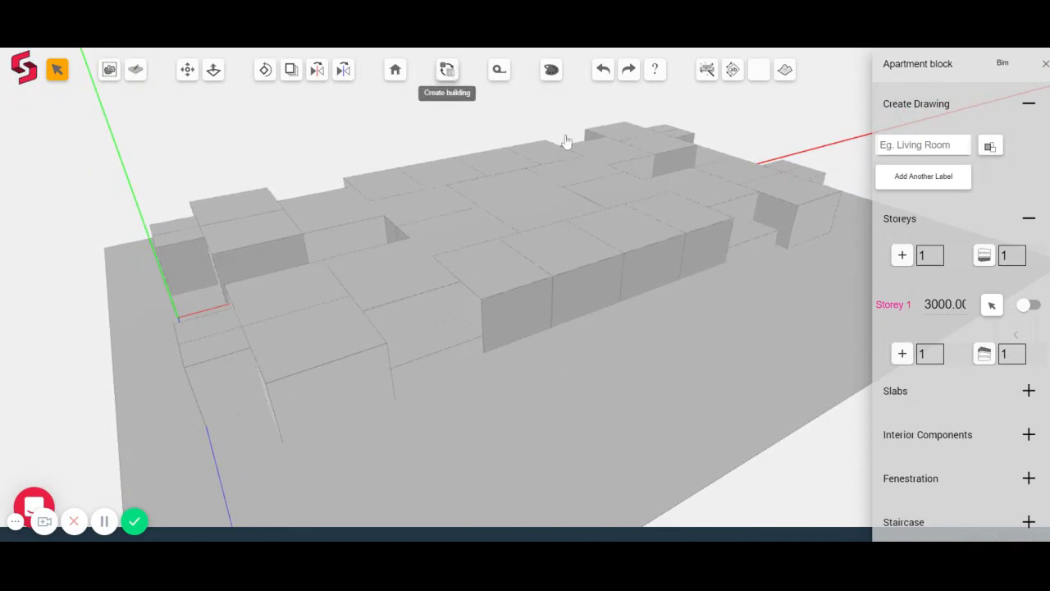
drag(411, 320, 385, 375)
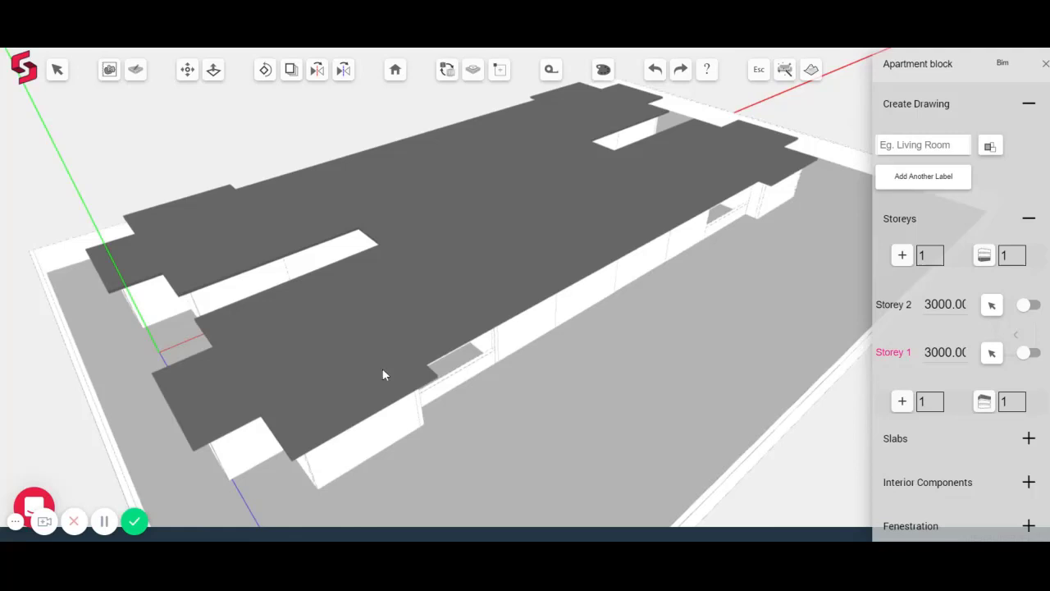
click(976, 217)
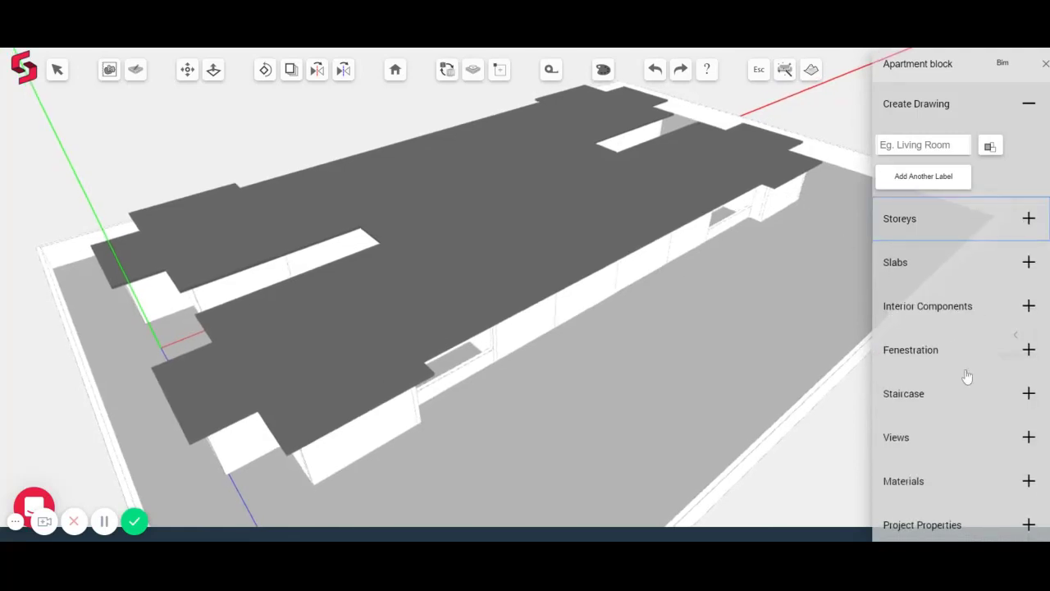
scroll(987, 376, down, 3)
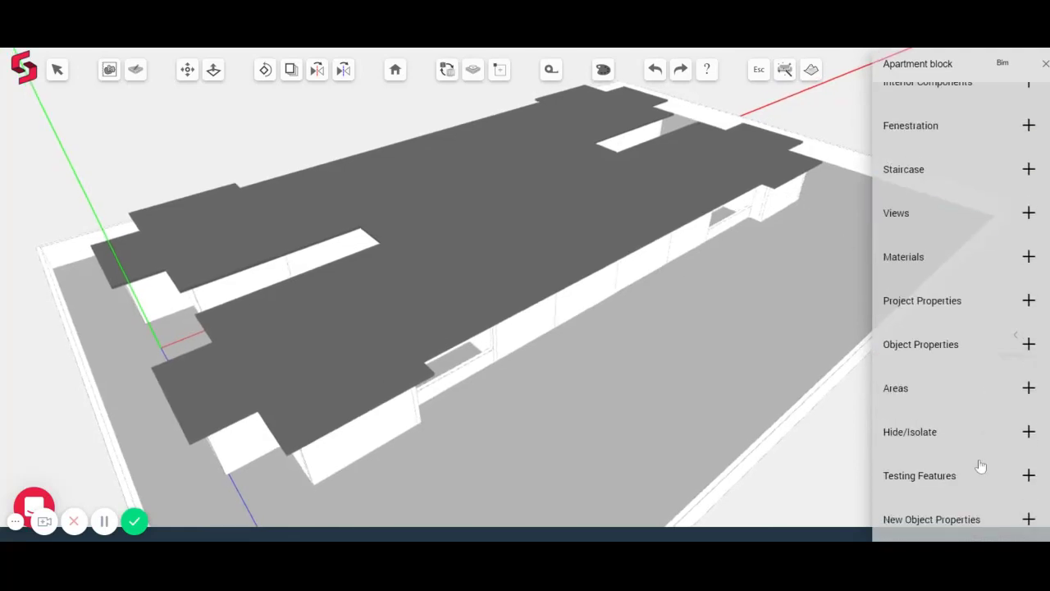
click(996, 440)
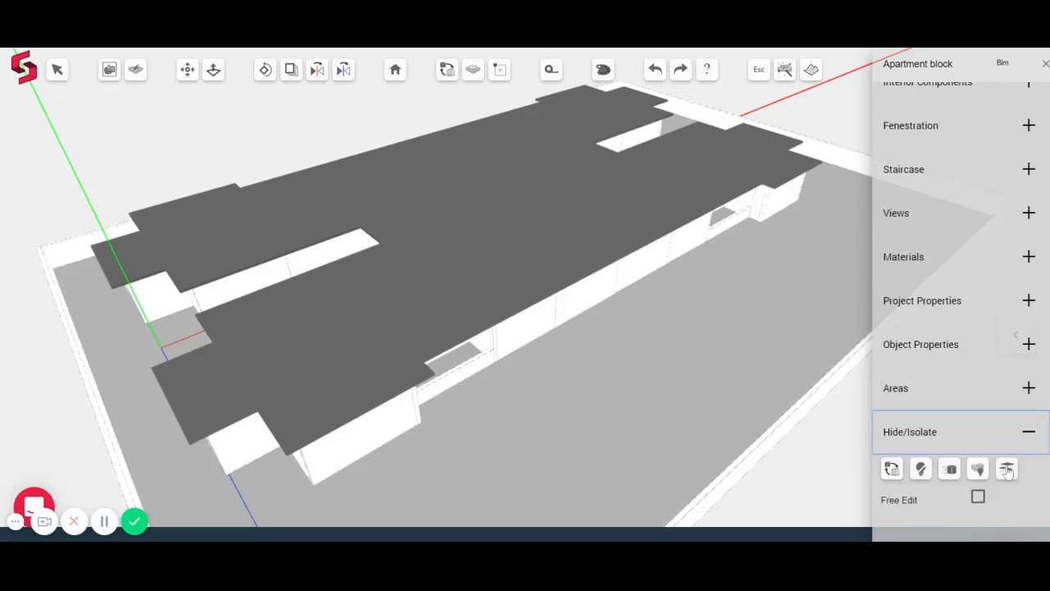
click(1007, 468)
middle_drag(495, 456, 488, 244)
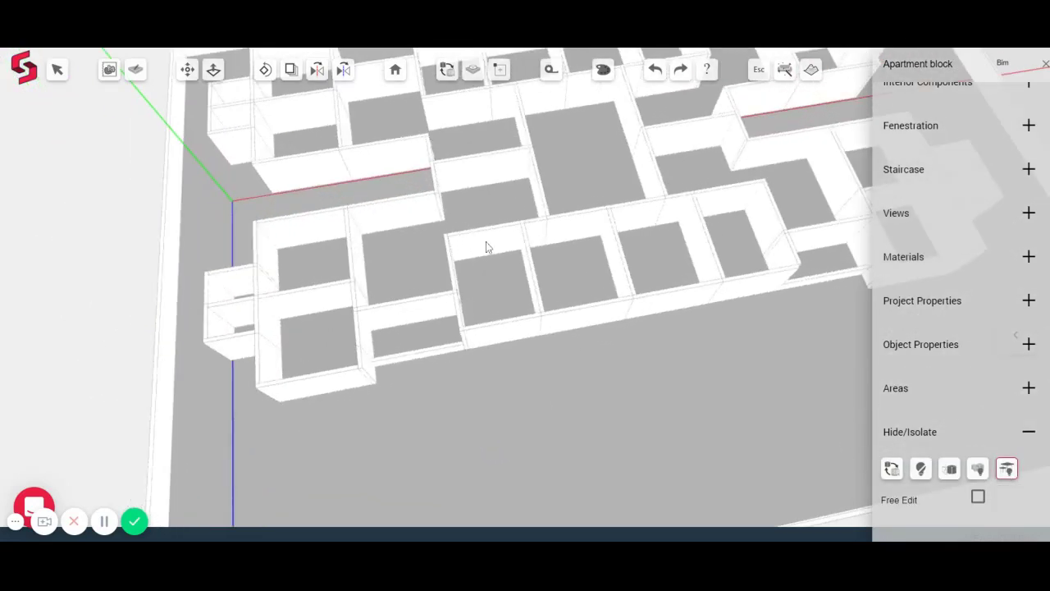
right_drag(487, 243, 494, 289)
scroll(526, 300, up, 5)
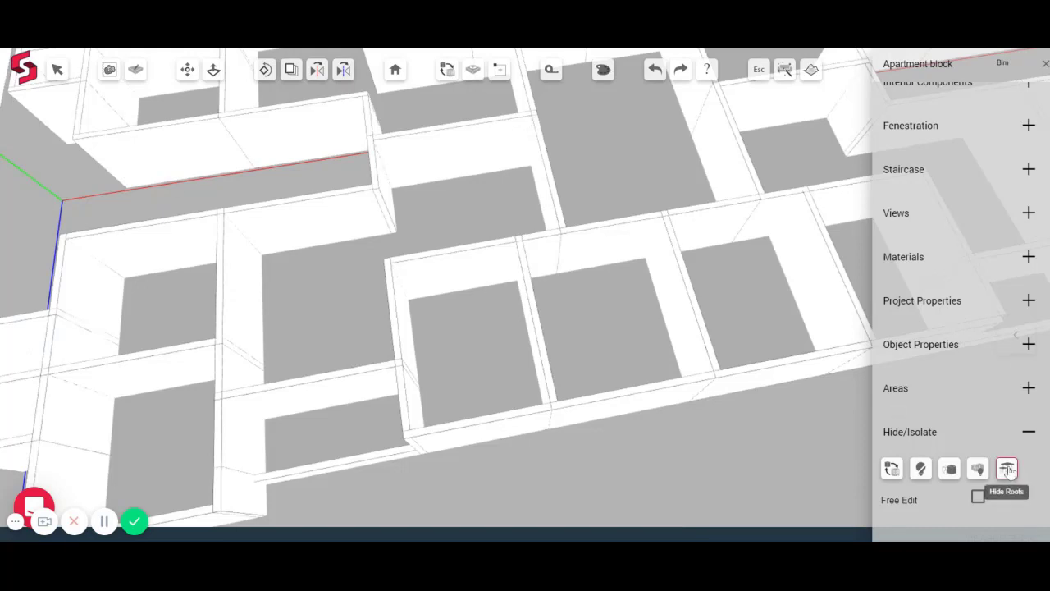
Step: Show the roofs again to inspect the building's exterior and hide them once more
click(1007, 469)
middle_drag(474, 264, 491, 231)
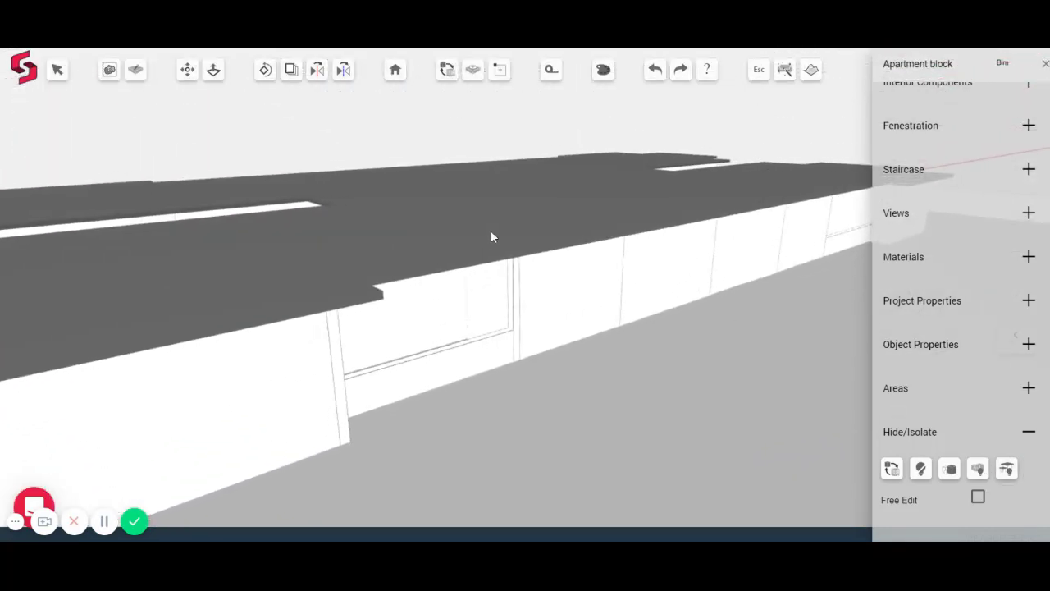
scroll(361, 320, up, 2)
scroll(635, 285, down, 3)
middle_drag(636, 290, 582, 387)
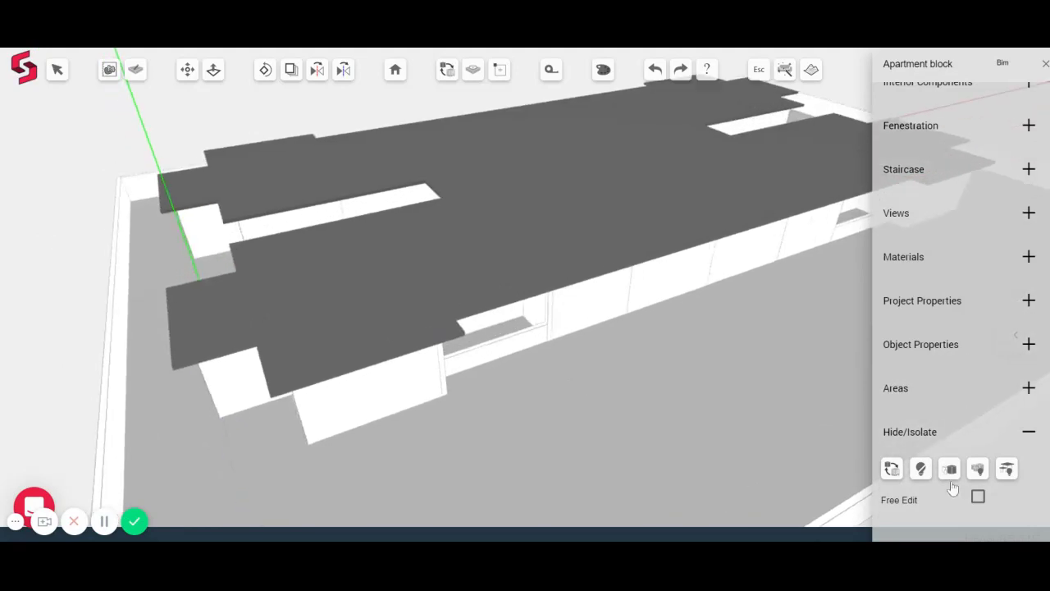
click(1007, 471)
middle_drag(687, 268, 704, 353)
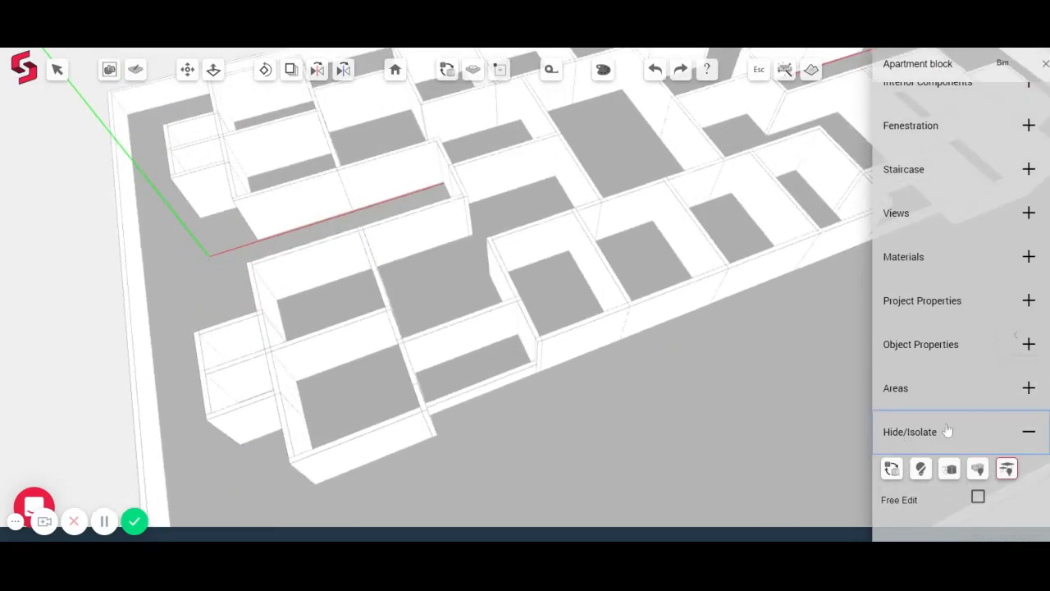
Step: Place the first door style in the wall dividing the two western living areas and in the northern bedroom wall facing it
click(907, 431)
scroll(977, 174, up, 3)
click(934, 345)
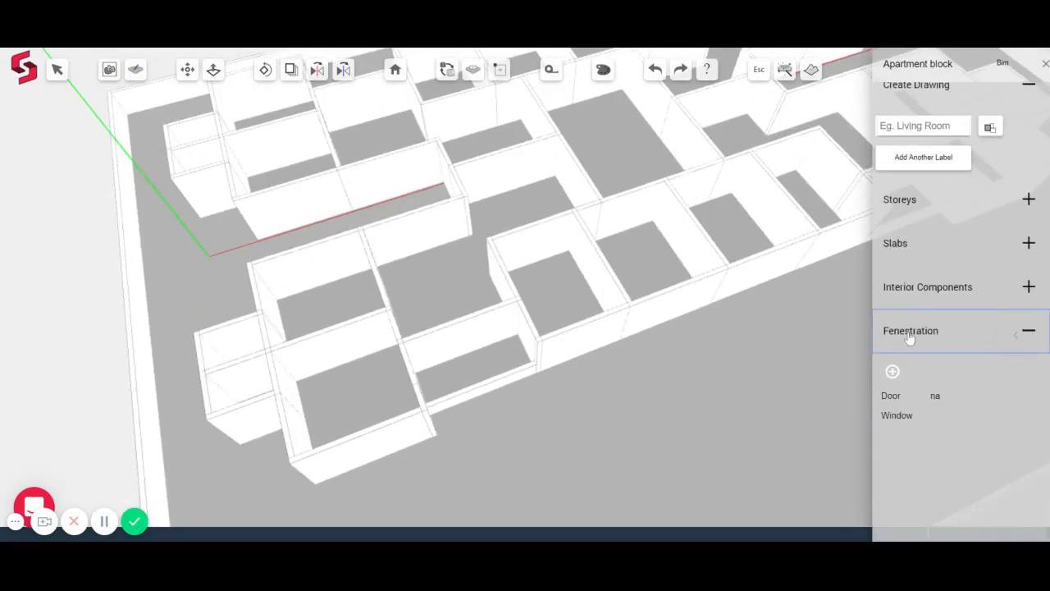
click(891, 397)
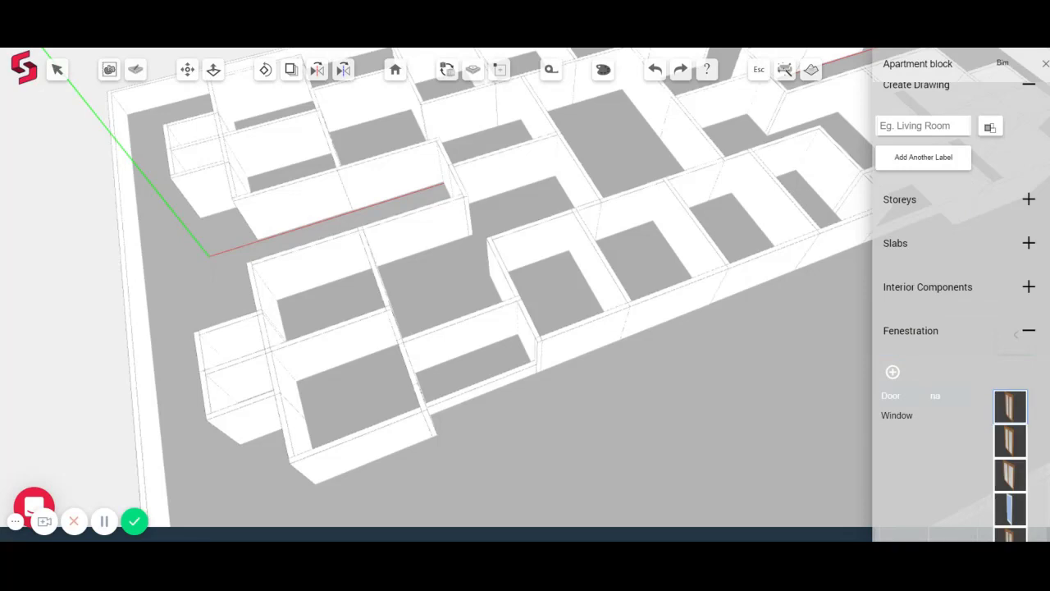
click(525, 174)
middle_drag(588, 165, 481, 153)
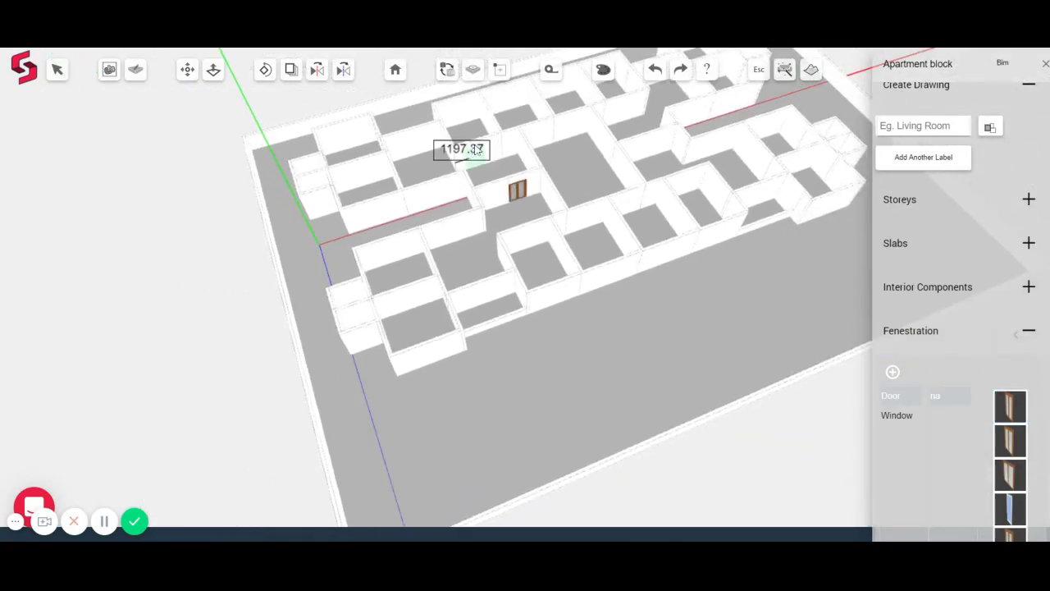
click(474, 157)
Step: Place the same door style in the balcony walls of the two western flats and the southeastern flat
click(484, 295)
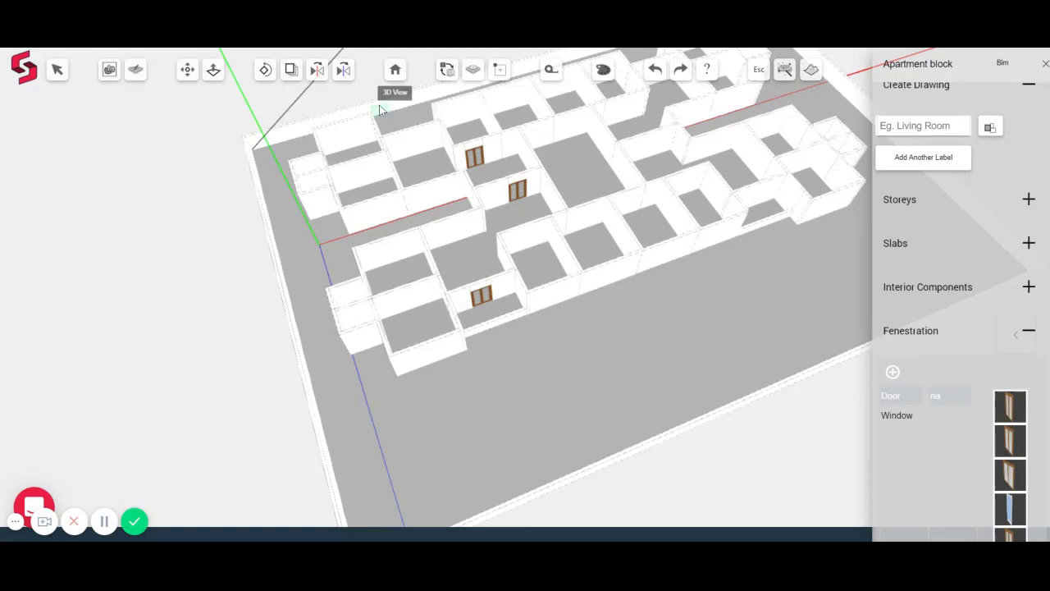
click(417, 147)
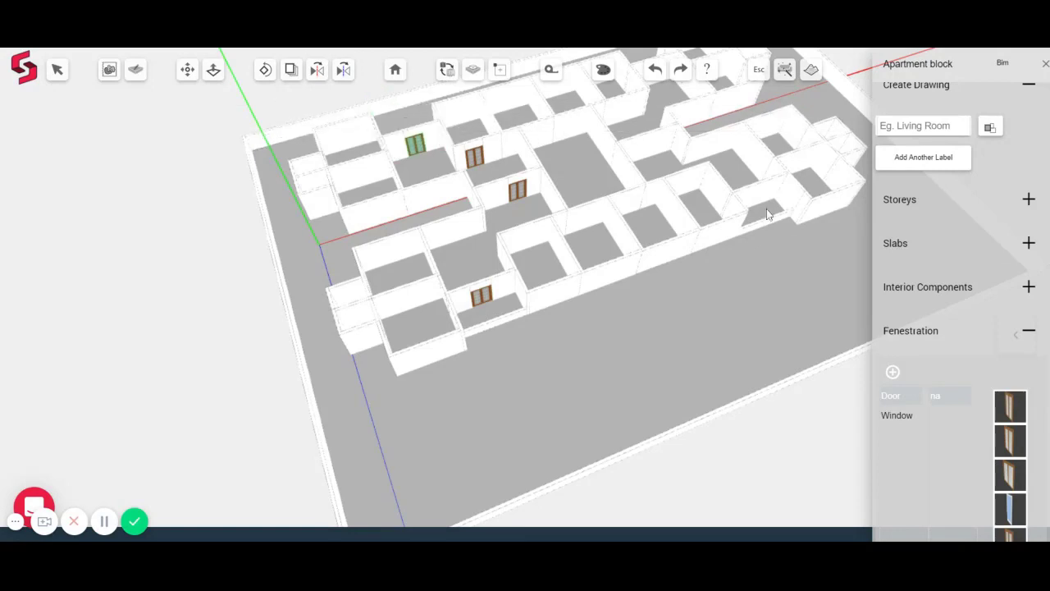
click(756, 200)
key(Escape)
Step: Choose the dark four-pane window style and place it in the south walls of the southwestern corner room and the room beyond the balcony
right_drag(445, 296, 645, 132)
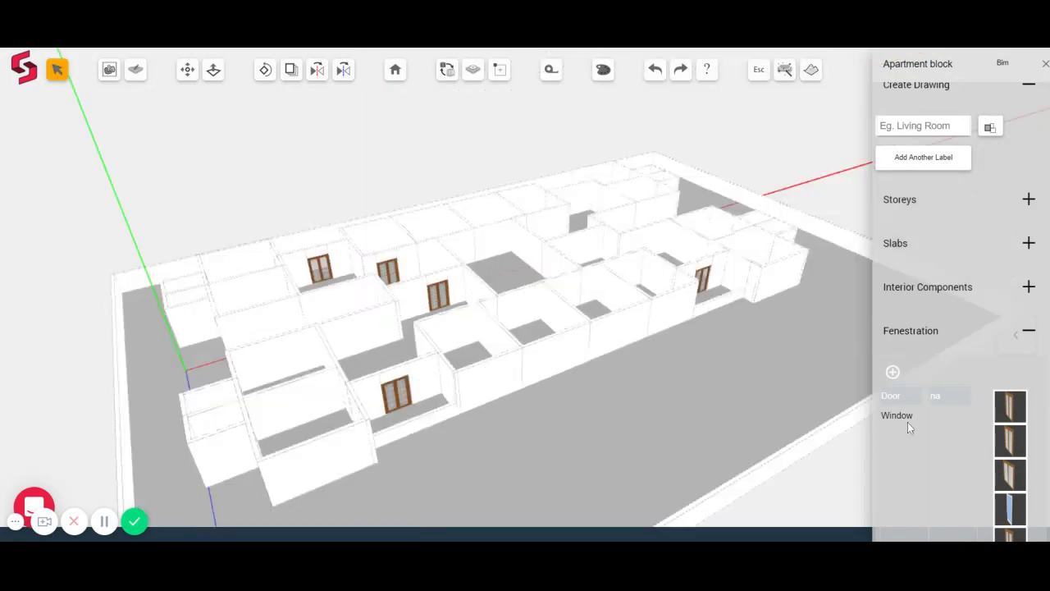
click(907, 419)
click(937, 399)
scroll(1016, 453, down, 3)
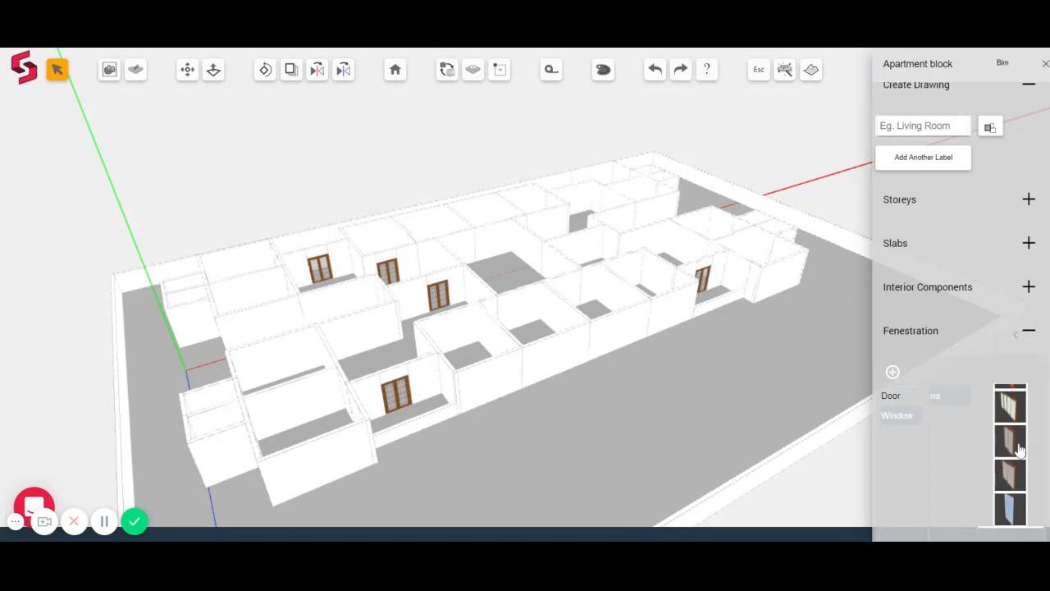
click(1016, 415)
click(1014, 417)
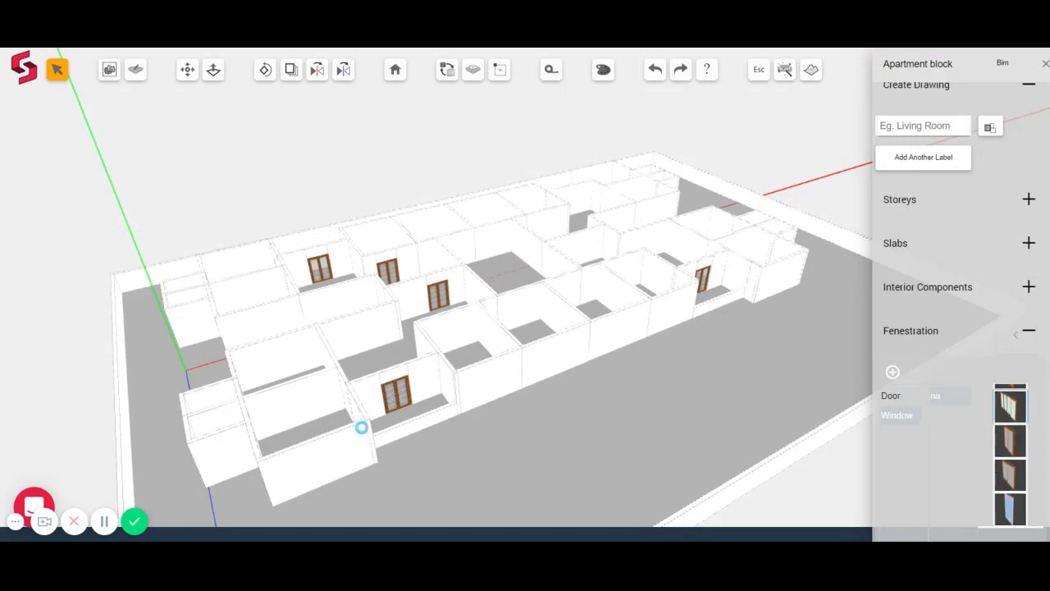
click(320, 465)
click(491, 385)
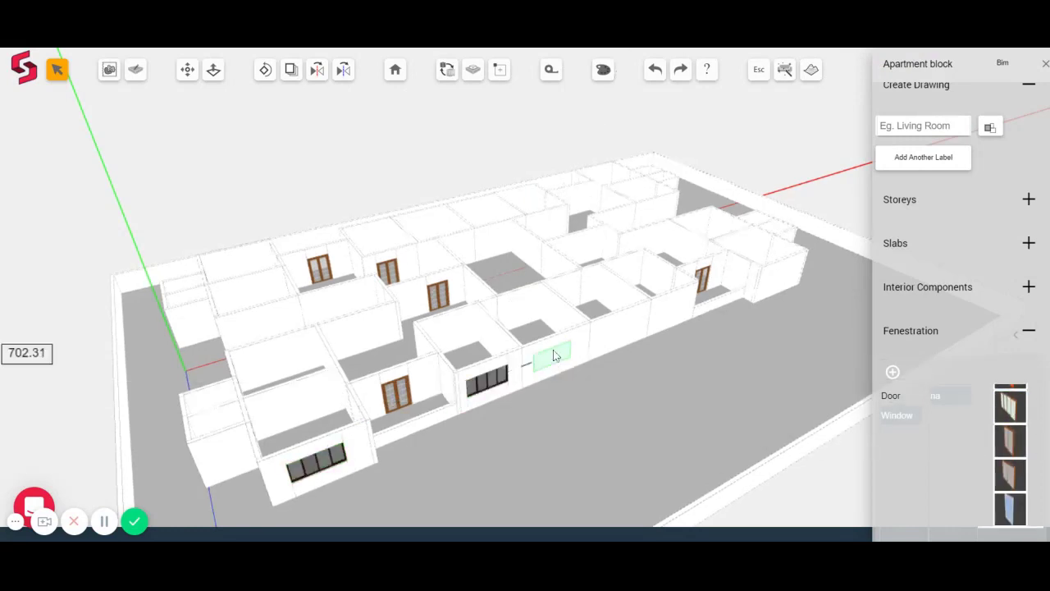
Step: Place the same window style in the four remaining closed rooms along the south facade, up to the southeastern corner room
click(555, 355)
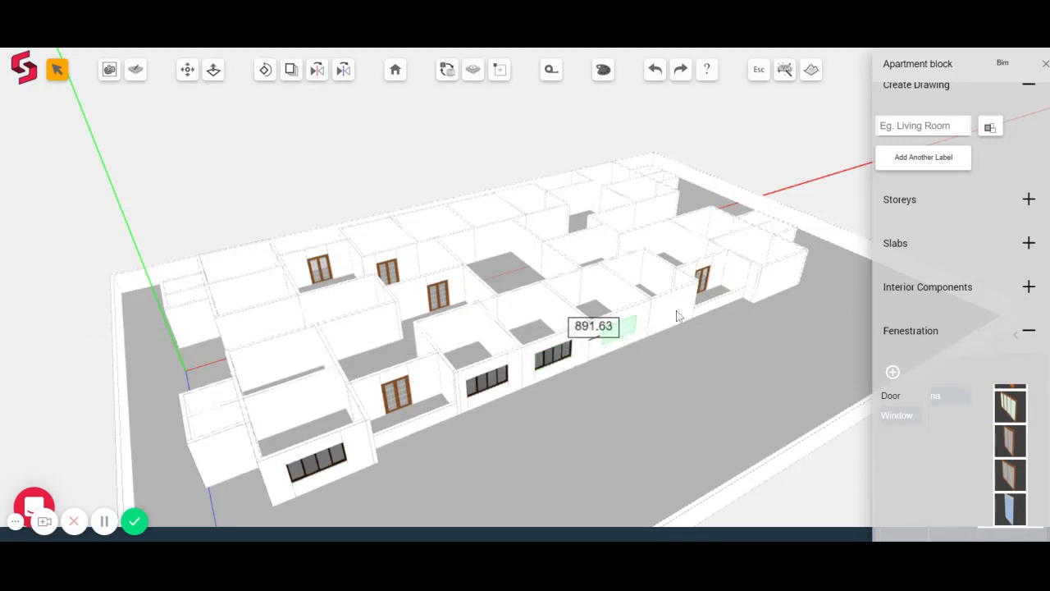
click(621, 334)
click(675, 314)
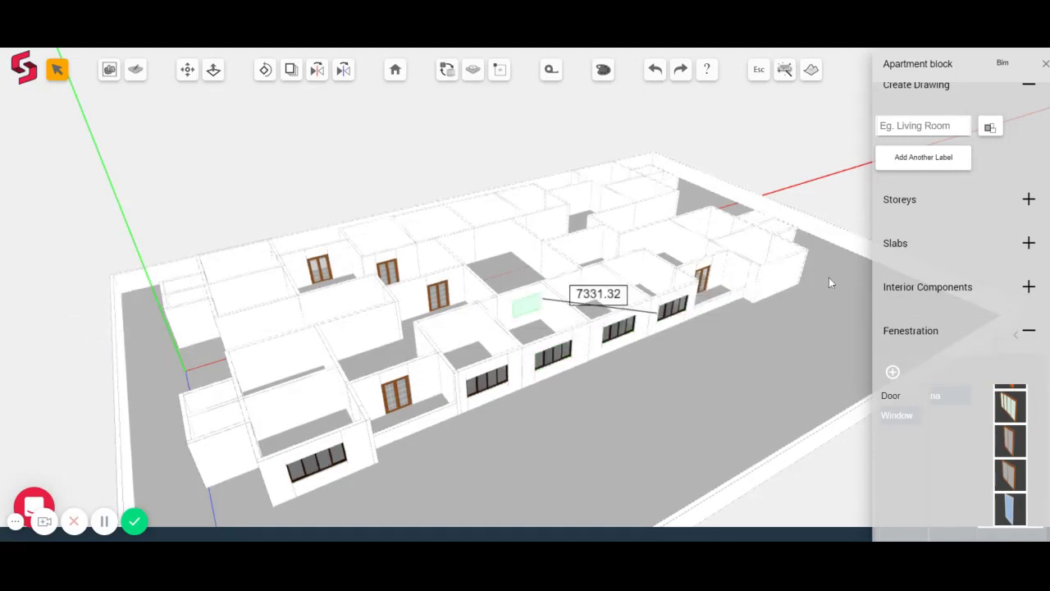
click(780, 280)
click(59, 73)
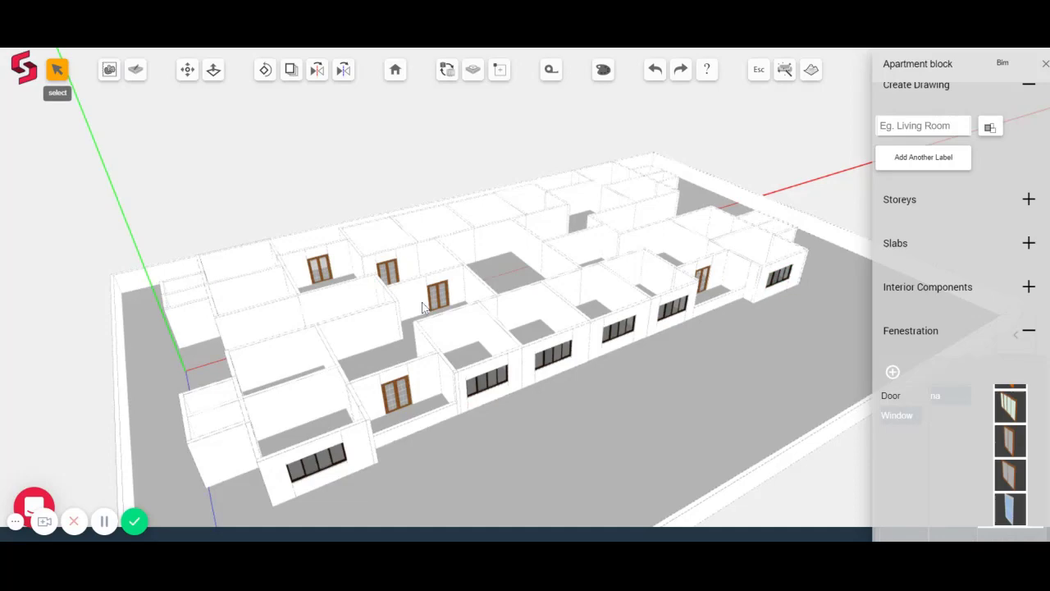
Step: Move the double door in the southwestern flat's balcony wall about 626 mm east along the wall
middle_drag(348, 238, 298, 158)
scroll(304, 369, up, 3)
scroll(316, 372, up, 5)
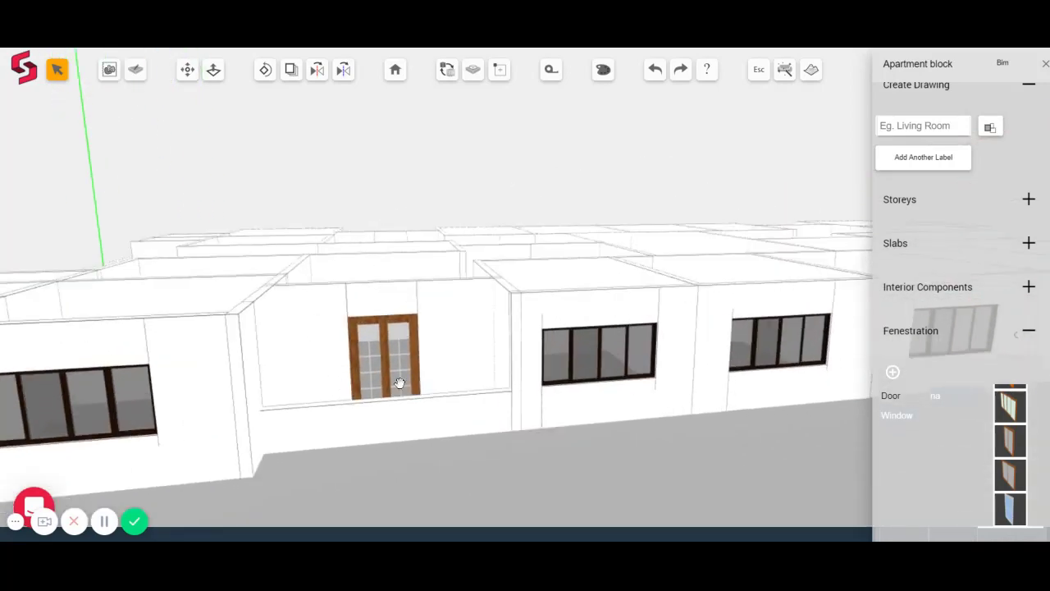
middle_drag(399, 383, 497, 396)
right_drag(497, 396, 636, 242)
middle_drag(636, 242, 490, 371)
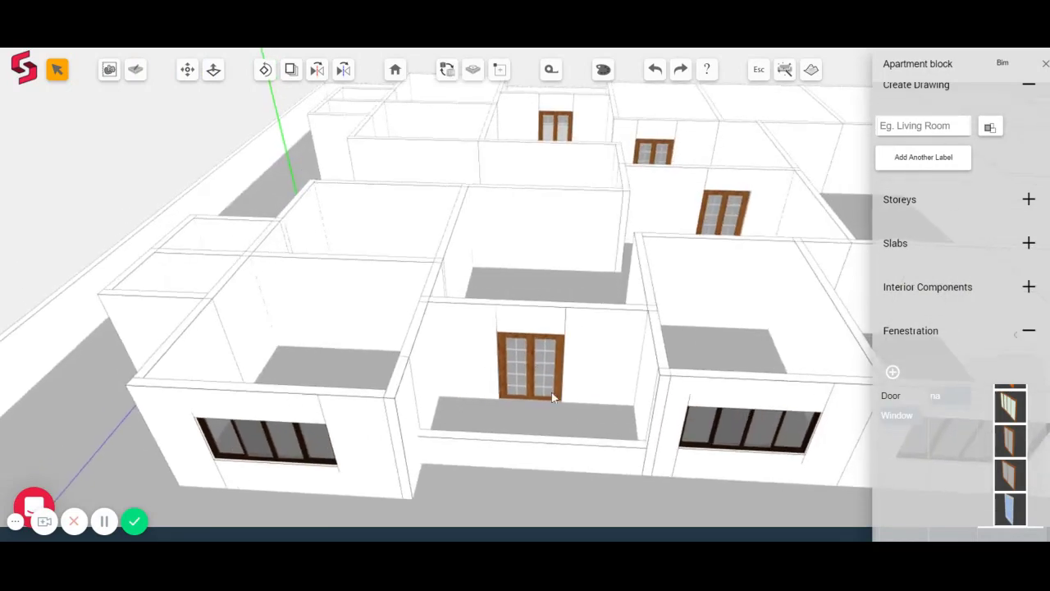
scroll(553, 387, up, 5)
right_drag(553, 388, 617, 305)
middle_drag(616, 304, 668, 329)
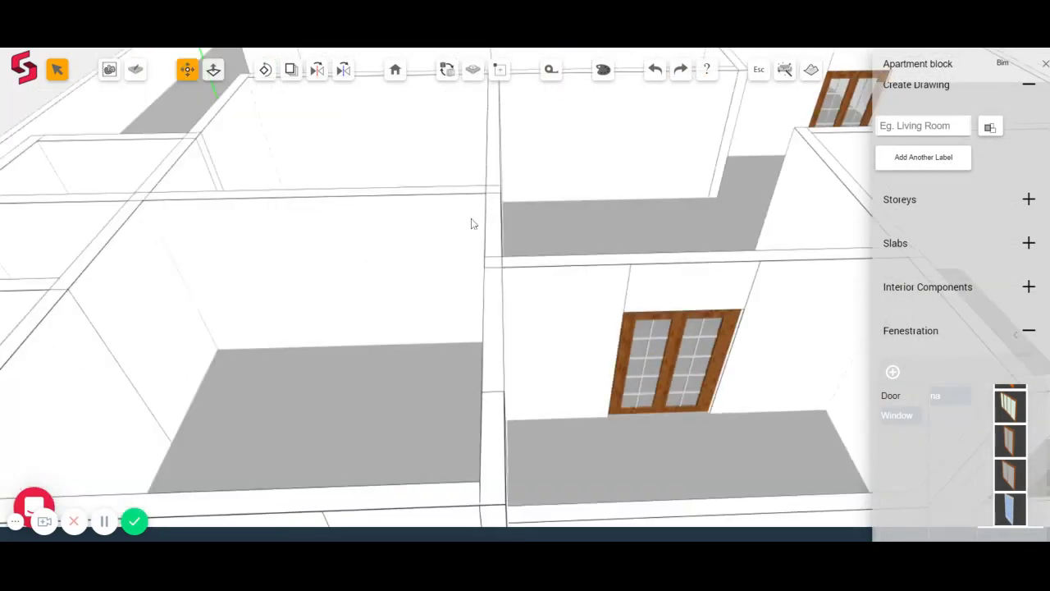
click(659, 393)
click(188, 70)
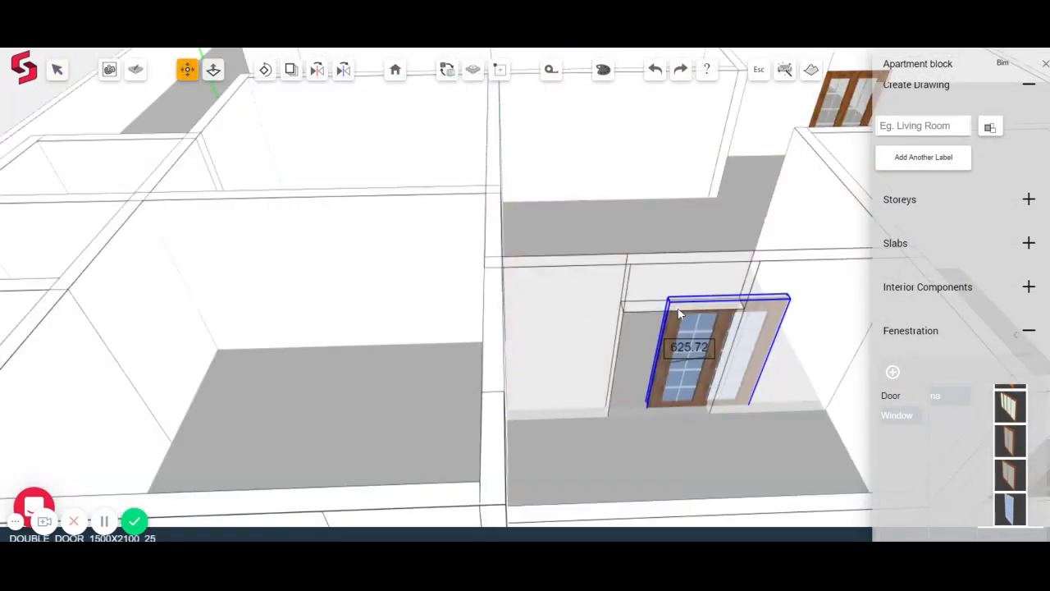
click(676, 312)
scroll(294, 217, down, 5)
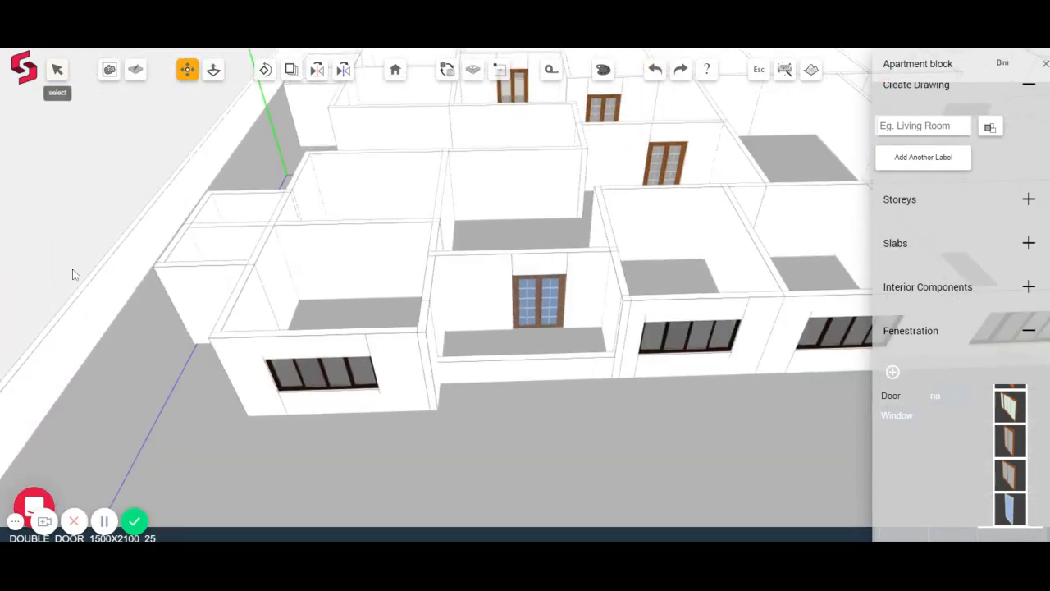
click(57, 69)
scroll(164, 294, down, 3)
Step: Finish the fenestration work and show the building's roofs again
click(1028, 330)
middle_drag(857, 331, 603, 317)
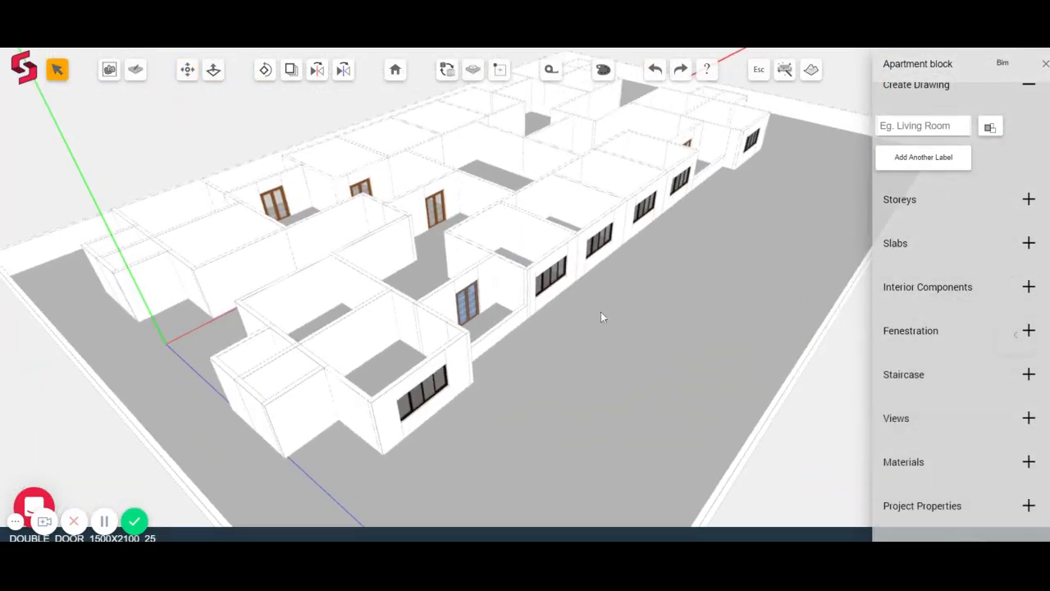
scroll(603, 318, down, 2)
middle_drag(723, 351, 657, 304)
scroll(985, 394, down, 3)
click(1008, 471)
Step: Examine the project's built-up and carpet areas, including the room-by-room breakdown of Storey 1
click(1028, 388)
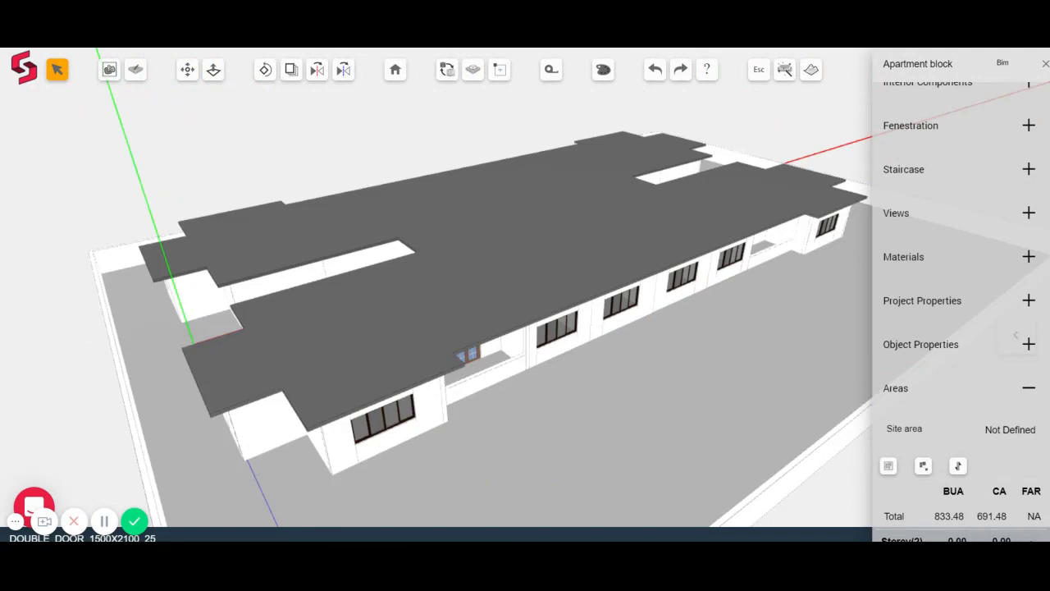
scroll(1024, 416, down, 3)
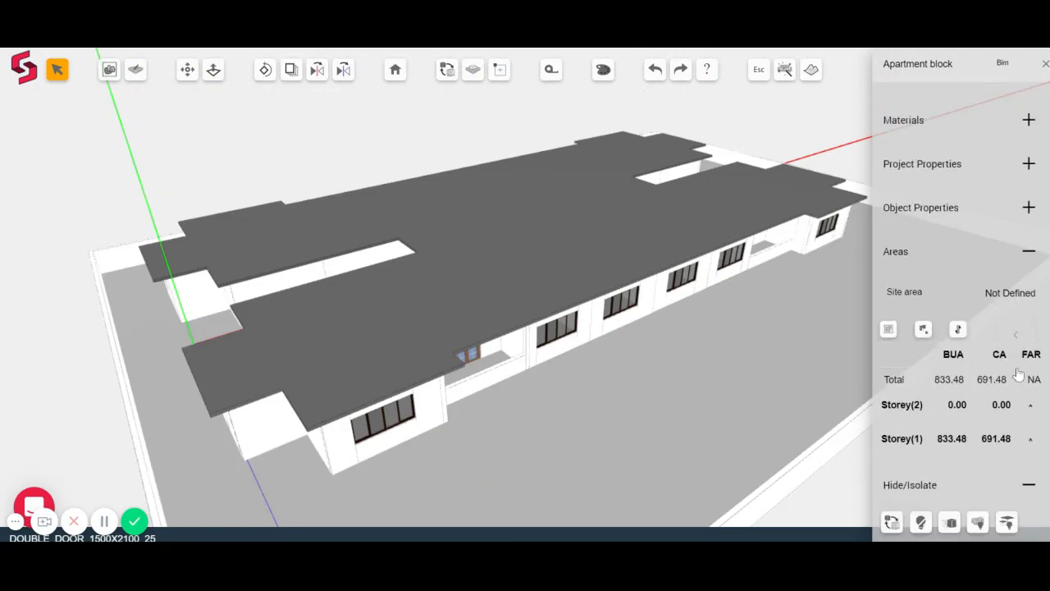
middle_drag(665, 439, 675, 370)
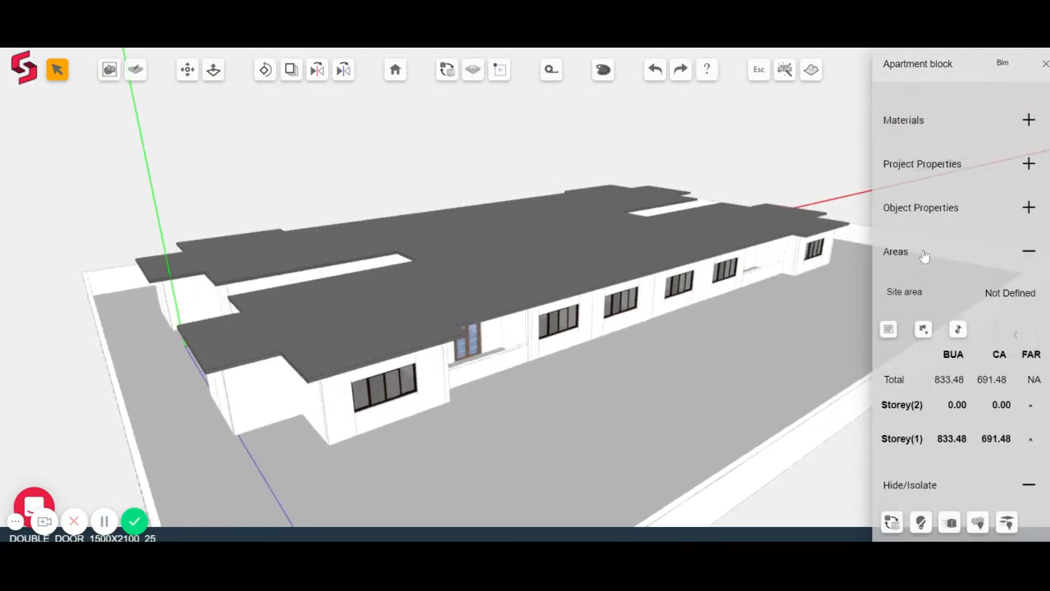
click(914, 440)
scroll(956, 435, down, 3)
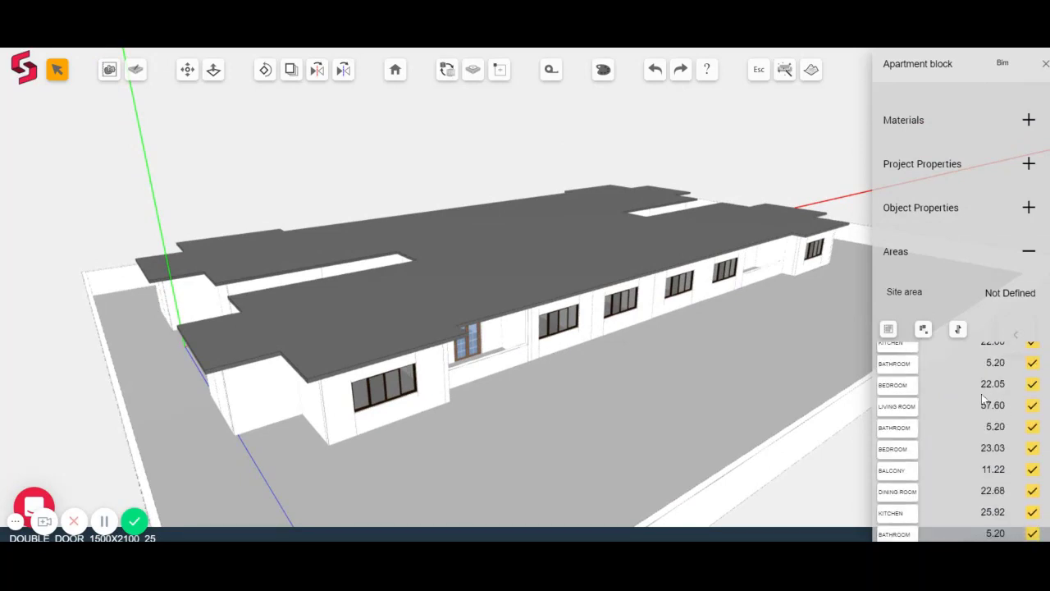
scroll(983, 398, up, 3)
scroll(956, 241, down, 3)
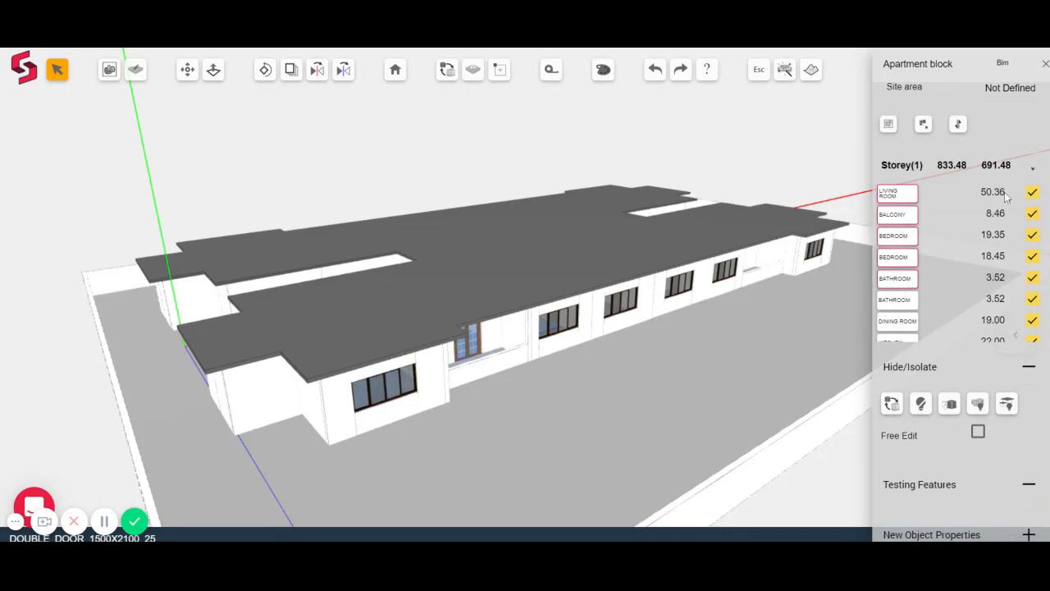
scroll(989, 205, up, 1)
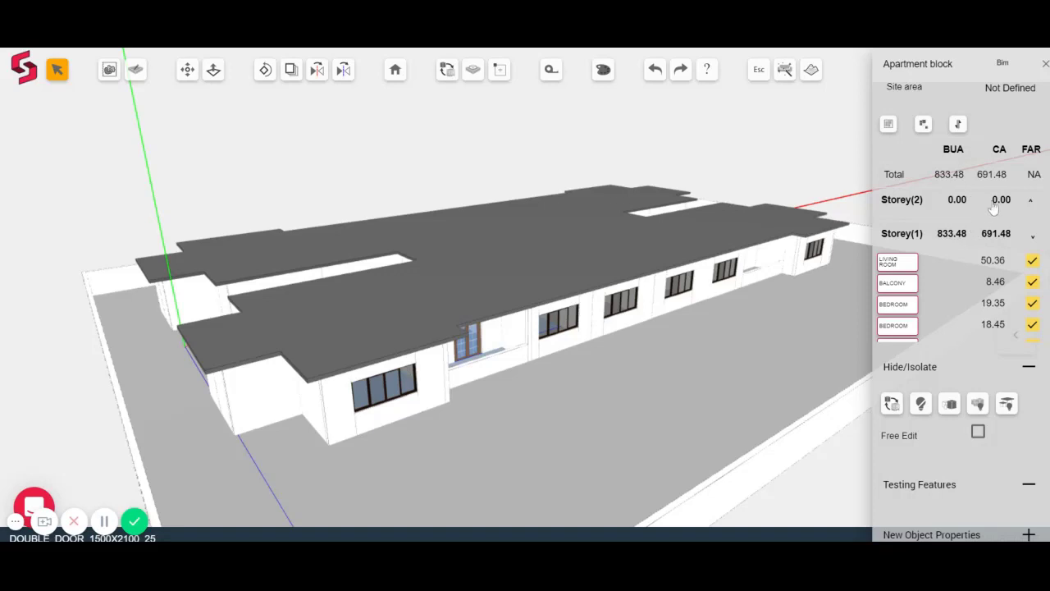
Step: Set the project's site area to 1750 sqm so the floor area ratio is calculated
scroll(1020, 148, up, 5)
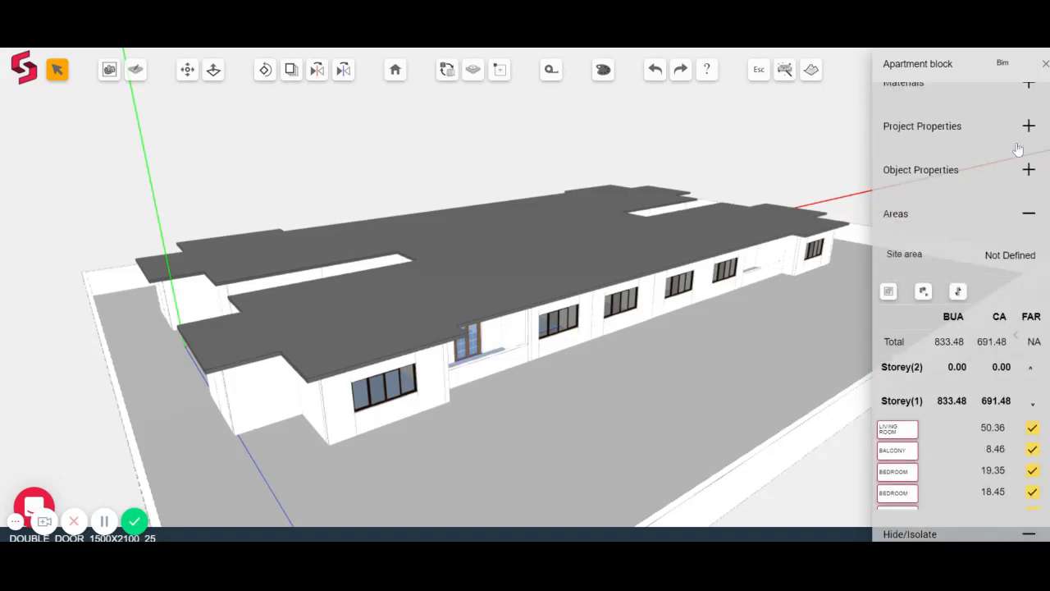
click(1013, 182)
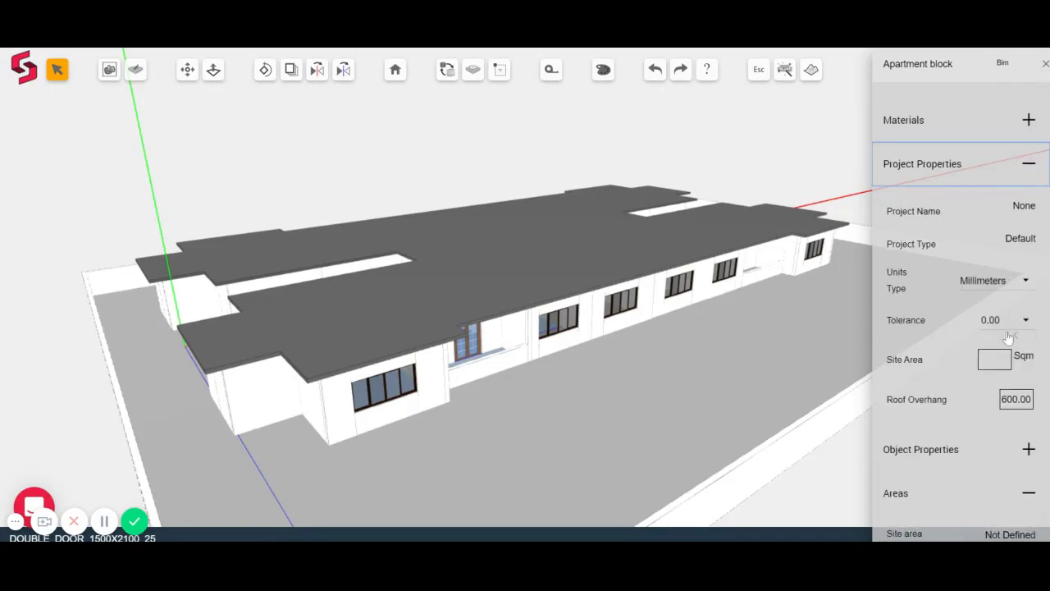
click(995, 360)
text(1750)
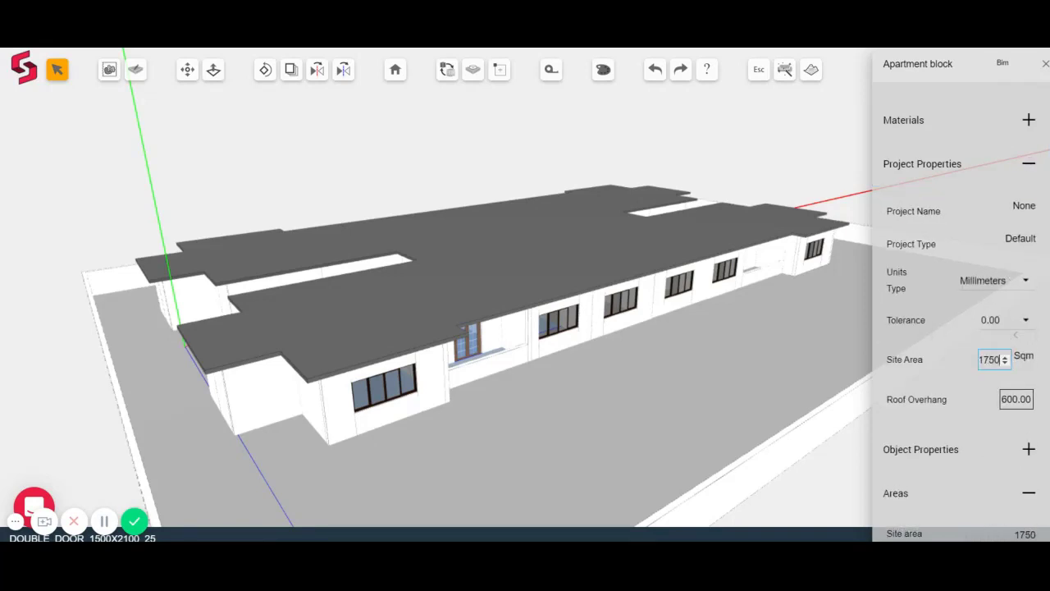
click(1024, 167)
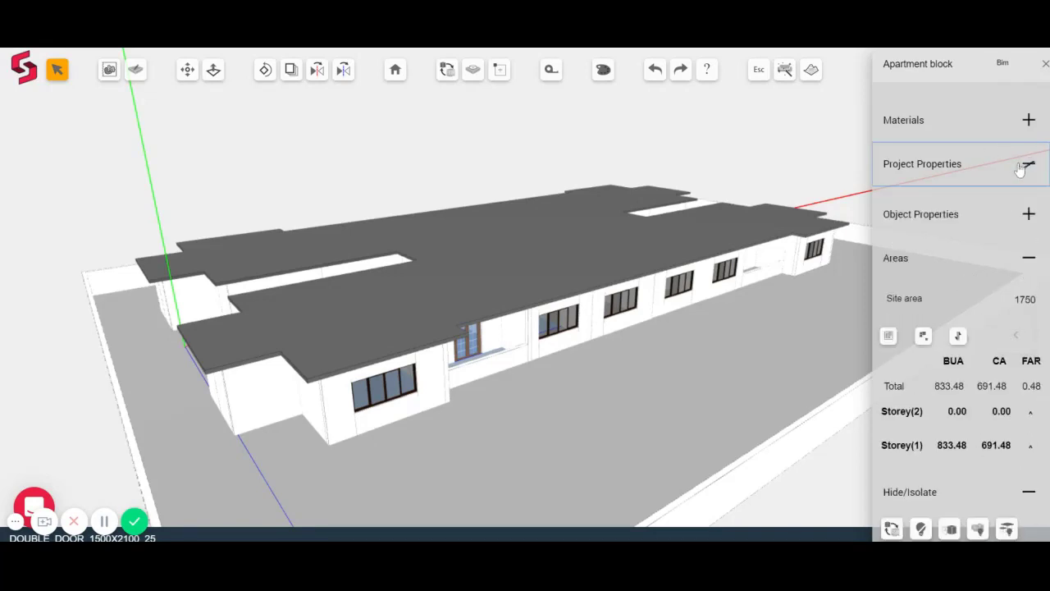
click(1003, 260)
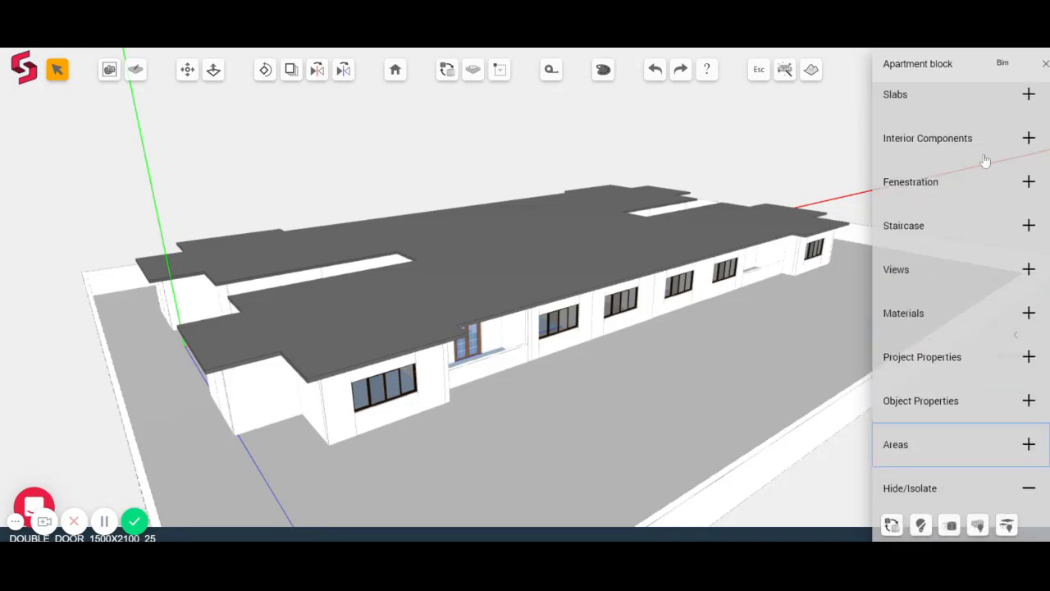
Step: Copy Storey 1's building with its roof, excluding the site boundary wall, upward five times to form a six-storey block
scroll(985, 247, up, 3)
click(1016, 188)
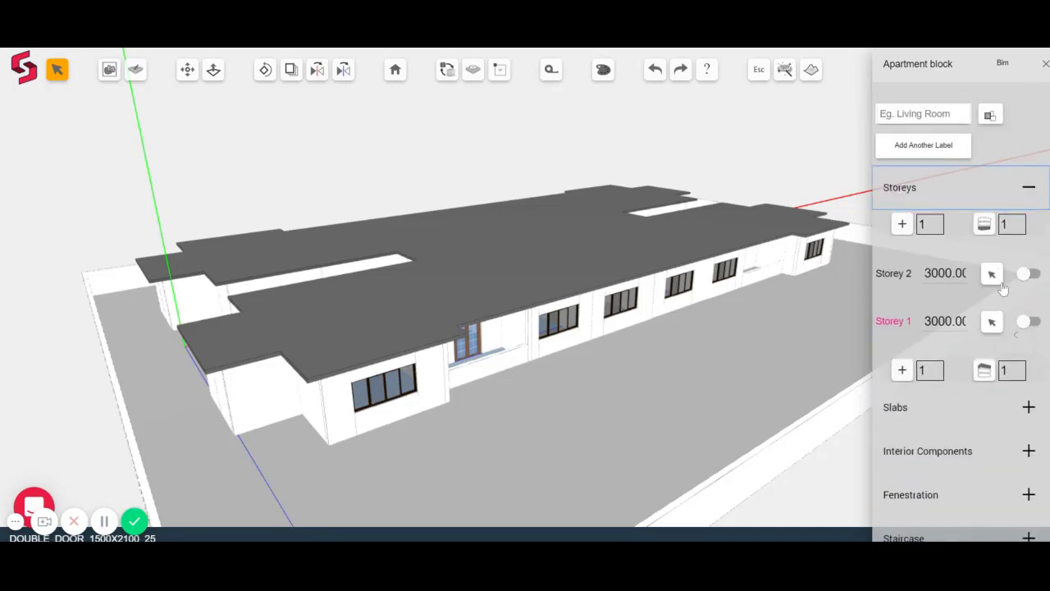
click(992, 320)
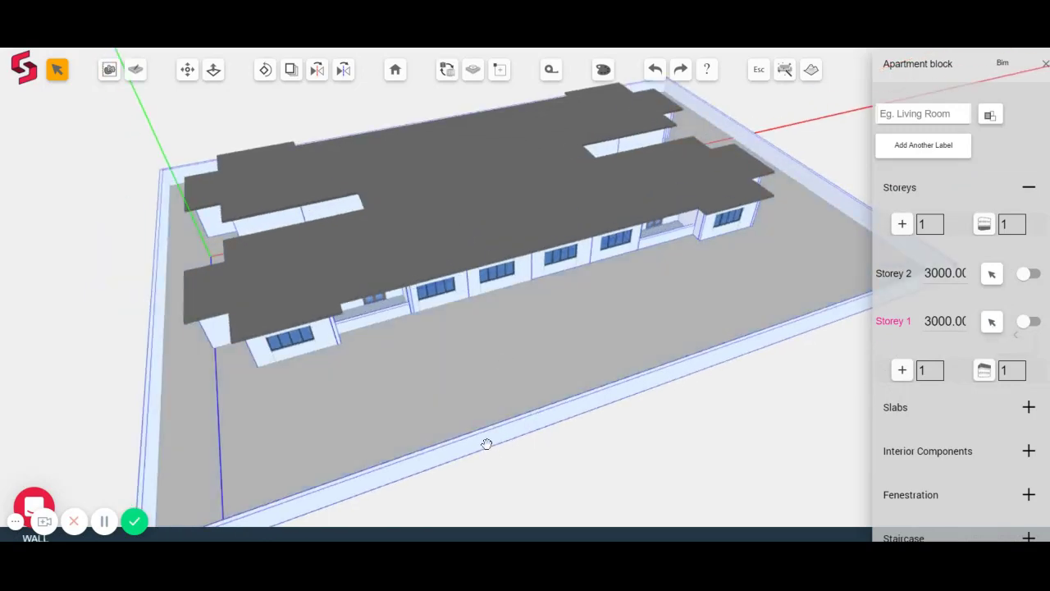
click(700, 189)
middle_drag(354, 396, 525, 301)
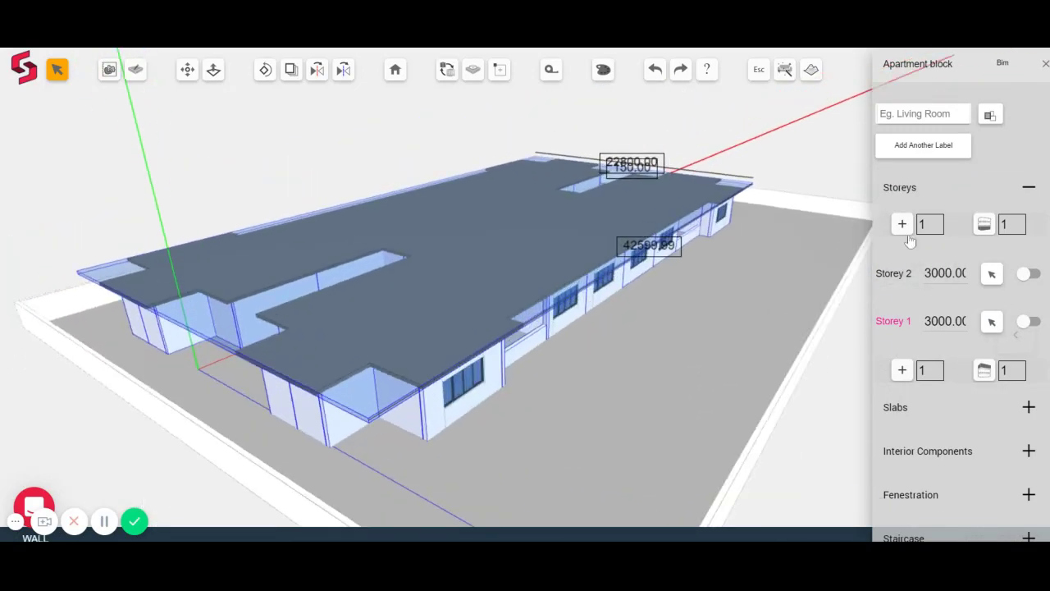
click(985, 228)
middle_drag(605, 307, 112, 249)
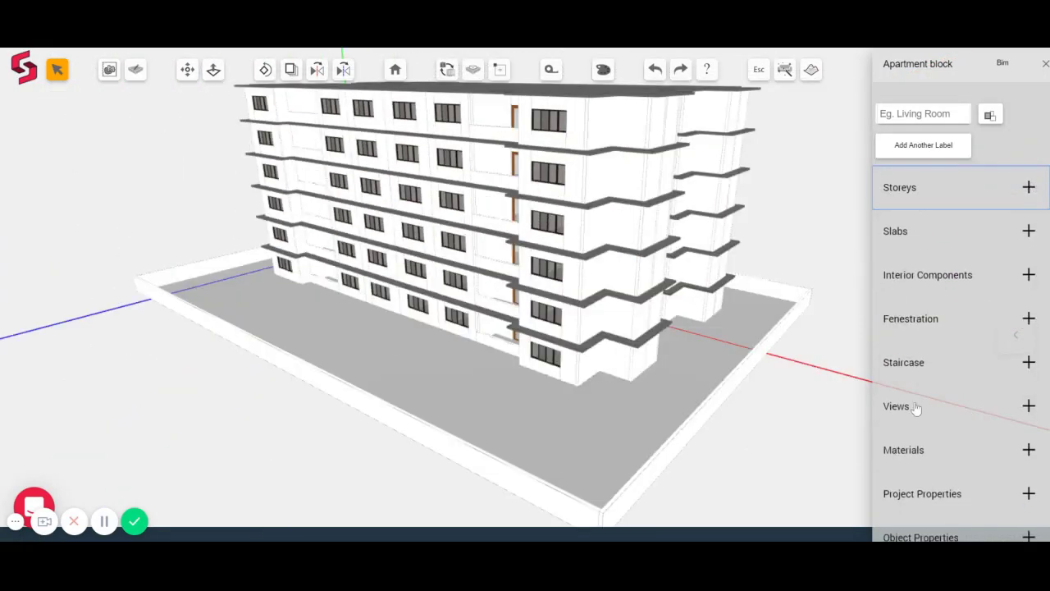
Step: Examine the updated per-storey and total areas and the floor area ratio, and view the stacked block's exterior
scroll(963, 388, down, 3)
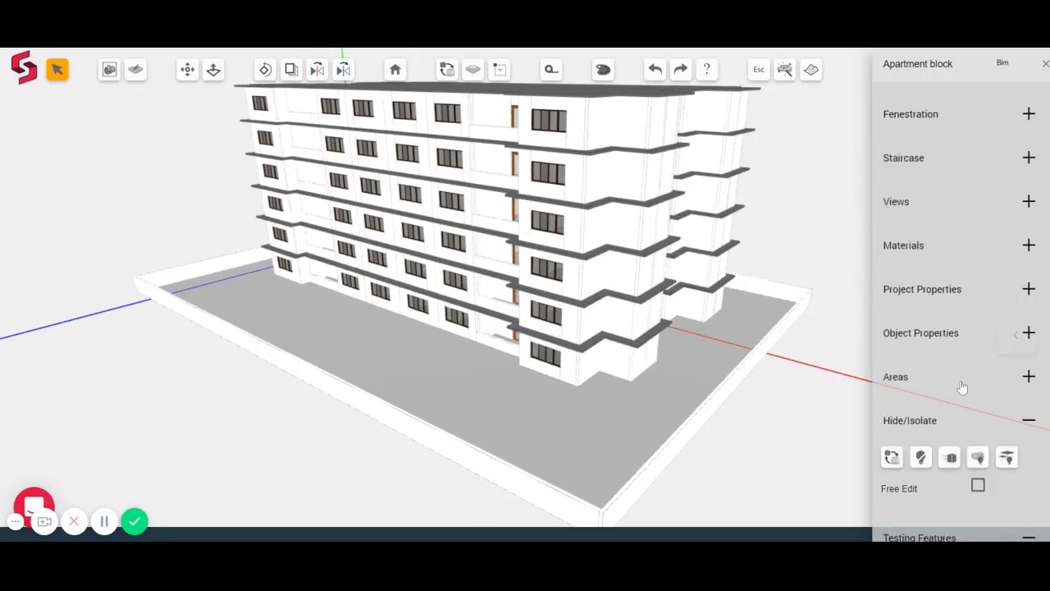
click(972, 383)
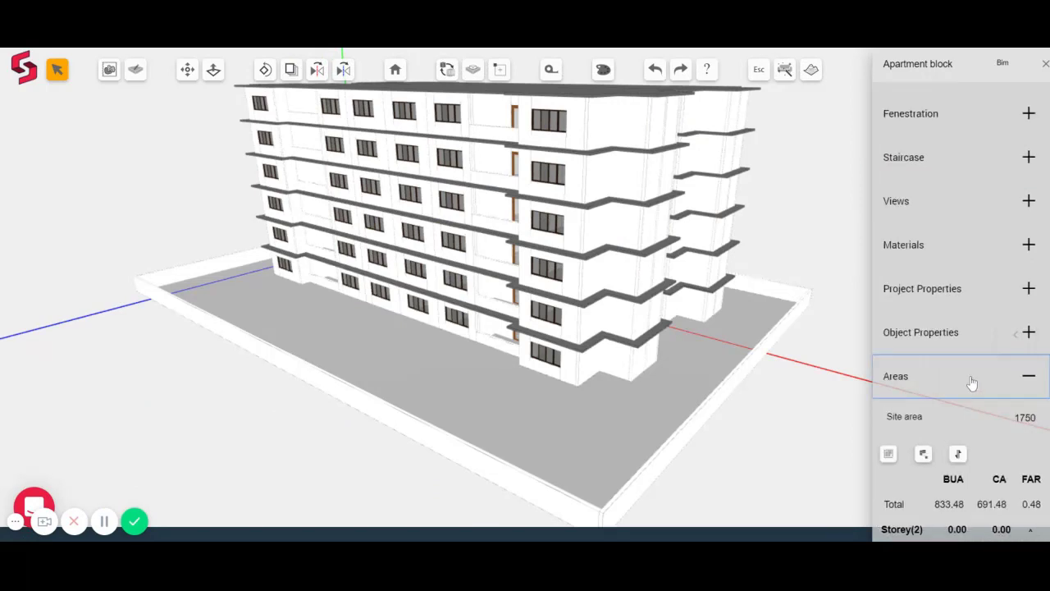
scroll(968, 383, down, 3)
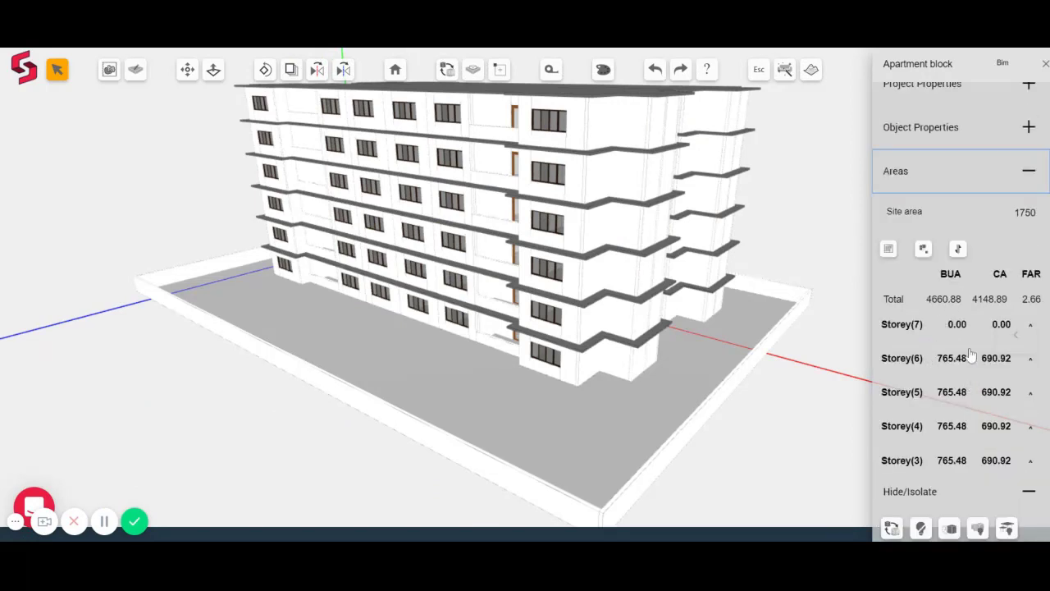
scroll(973, 378, down, 2)
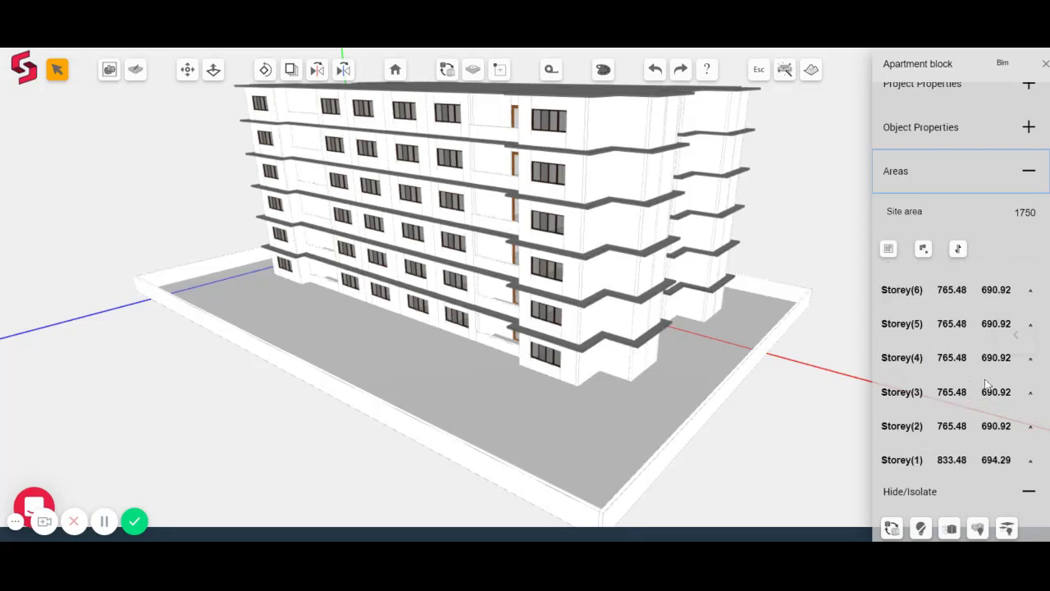
scroll(1010, 369, up, 2)
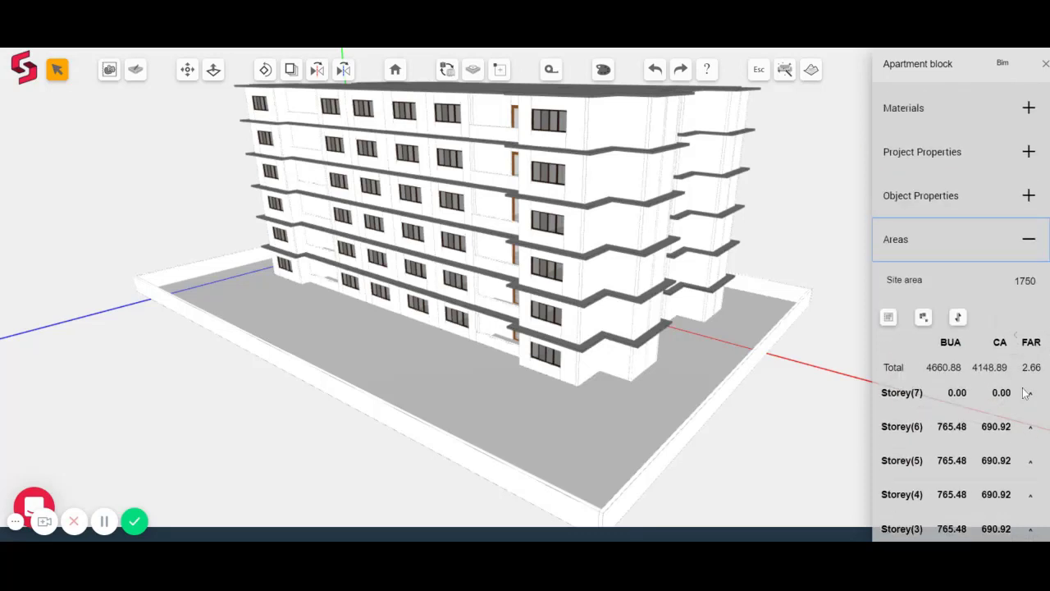
click(1011, 260)
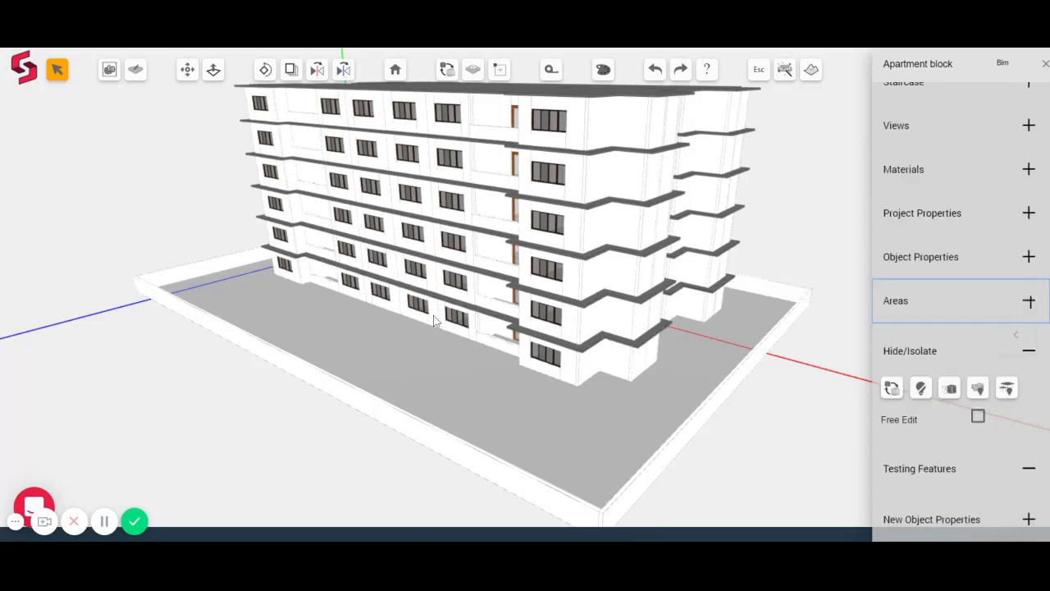
scroll(555, 371, up, 3)
middle_drag(555, 371, 727, 231)
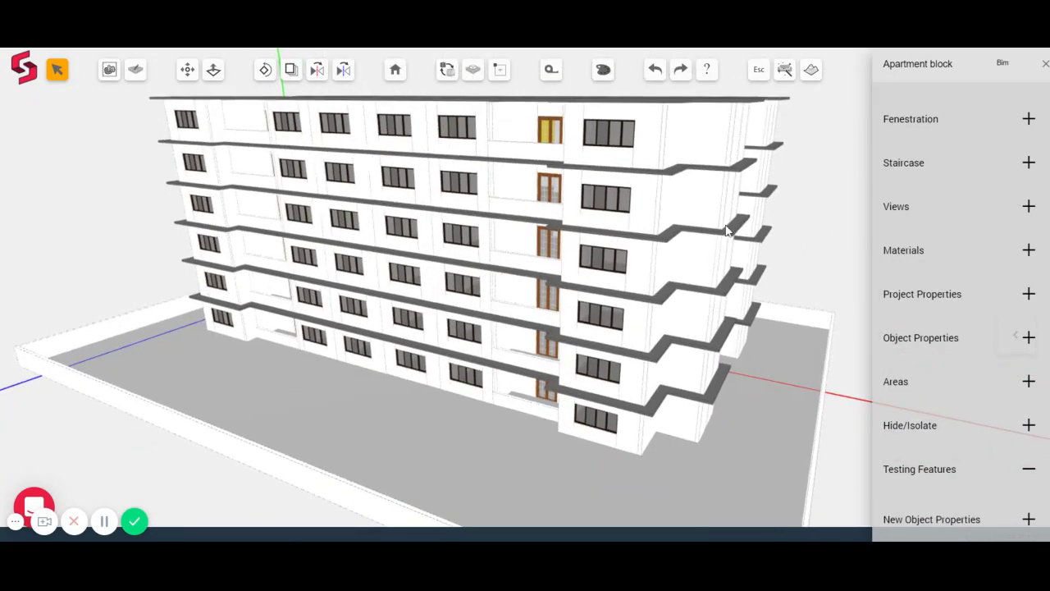
Step: Set the project's roof overhang to 0 so the slab edges finish flush with the walls on every storey
click(968, 296)
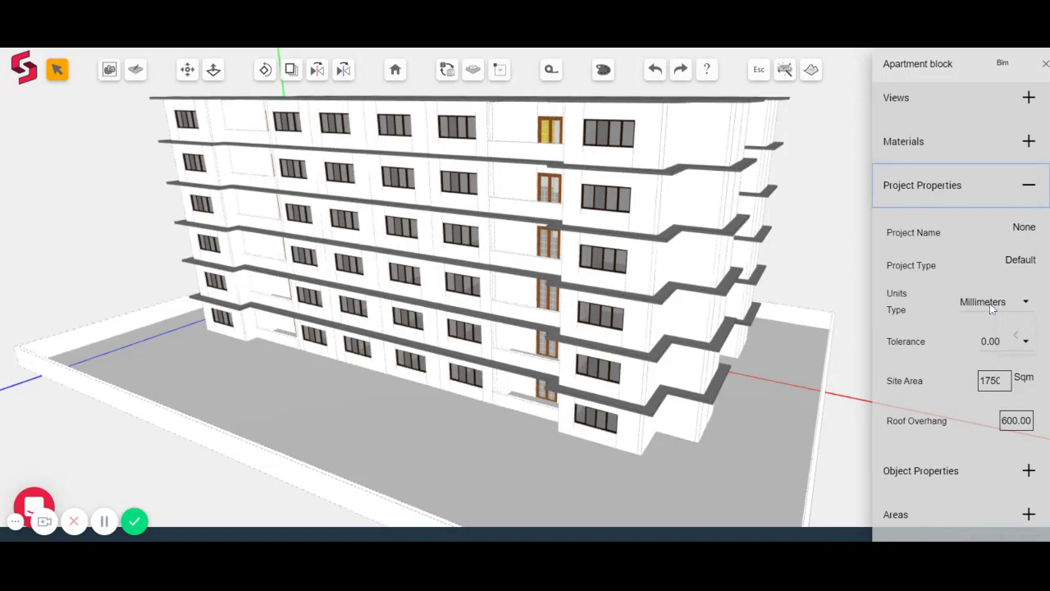
click(1016, 420)
text(0)
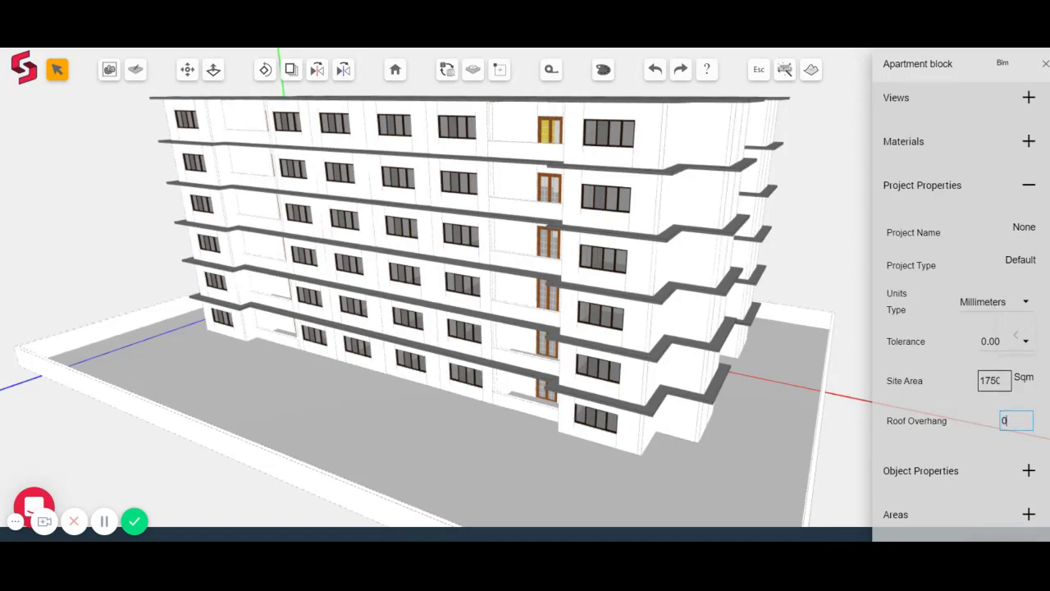
key(Return)
click(961, 408)
click(948, 194)
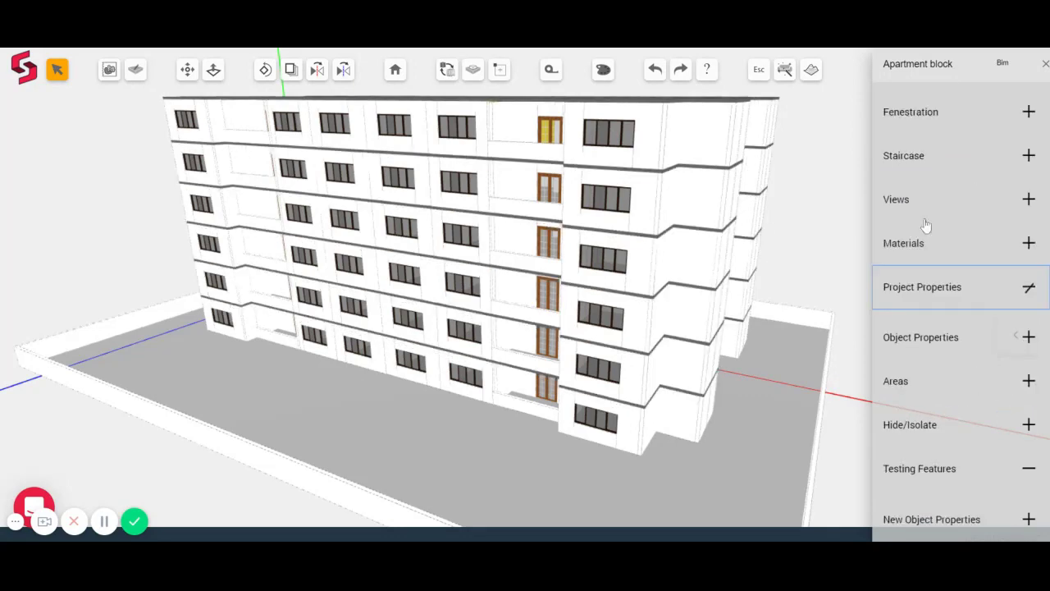
middle_drag(751, 263, 710, 333)
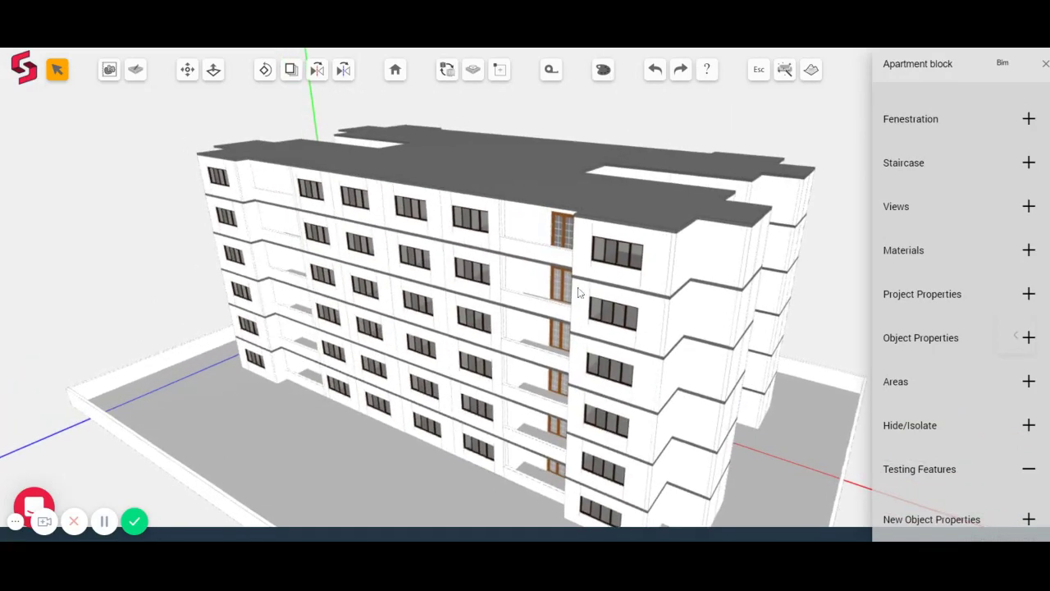
middle_drag(560, 259, 549, 250)
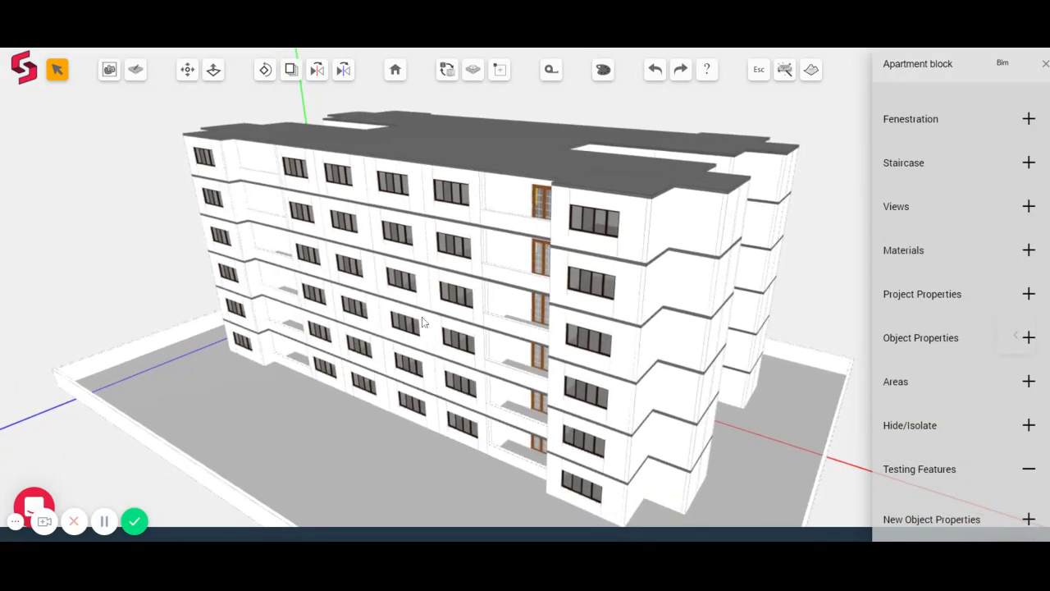
Step: Examine the block's material schedule, covering the floor, wall, roof, mass, door and window quantities
click(135, 70)
scroll(676, 445, up, 1)
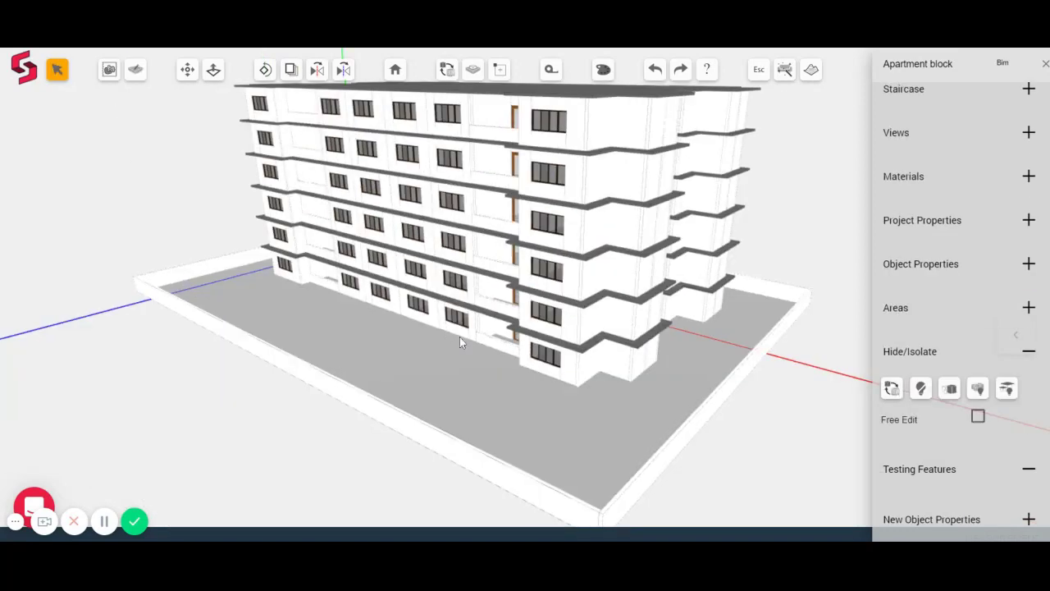
right_drag(460, 338, 513, 367)
middle_drag(513, 372, 607, 371)
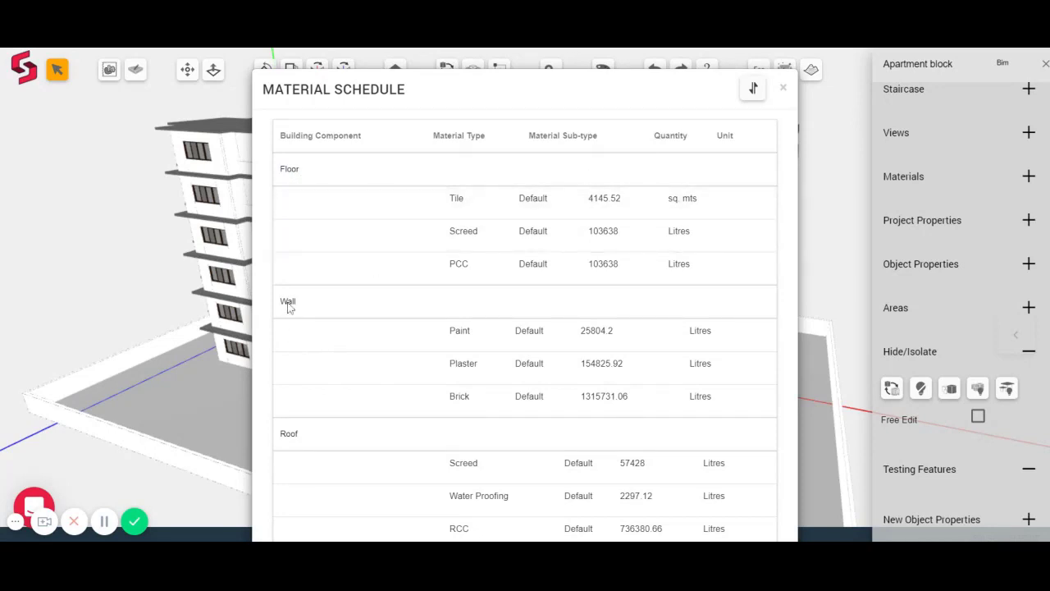
scroll(398, 469, down, 4)
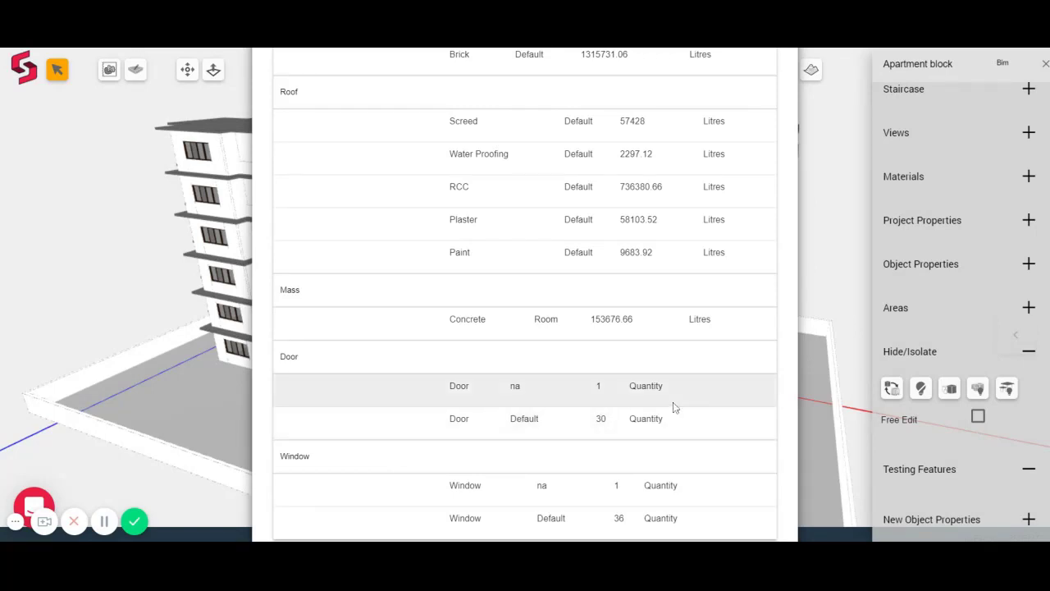
scroll(676, 408, down, 1)
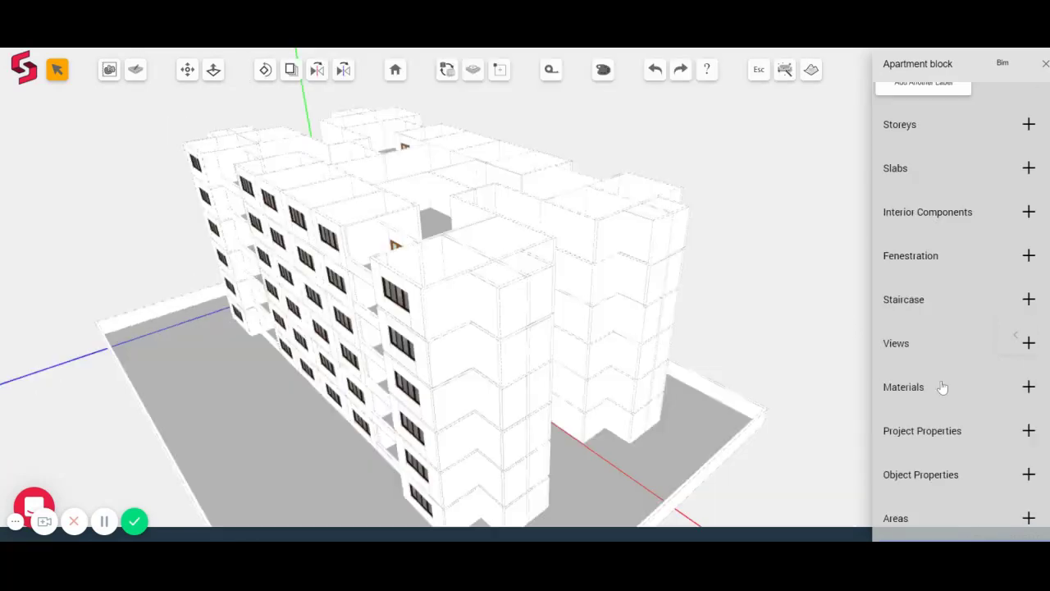
Step: Paint two interior walls of the top storey's flat with the yellow colour material
click(943, 389)
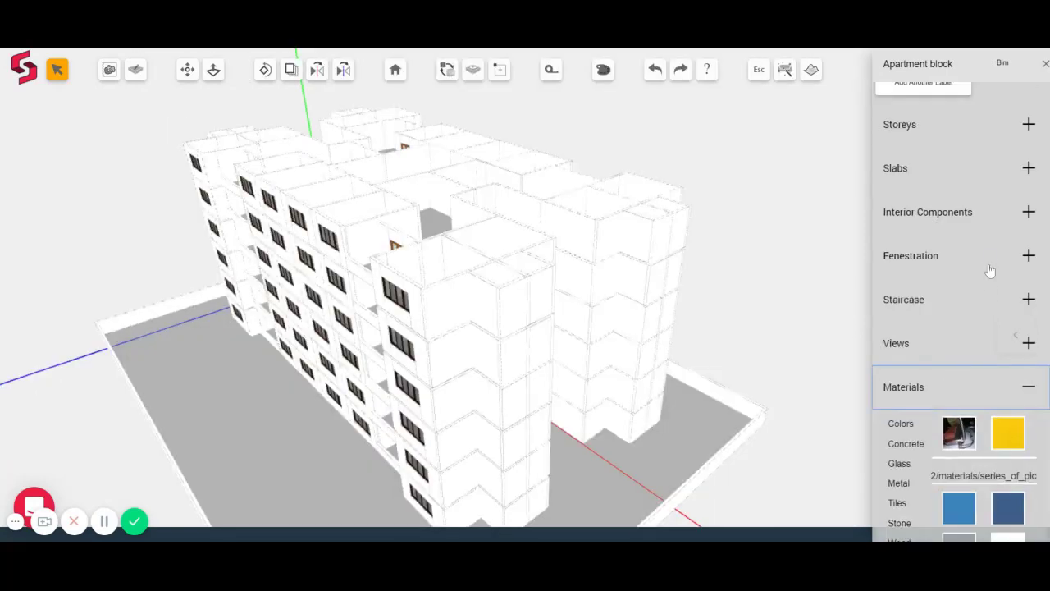
scroll(991, 271, down, 3)
drag(764, 175, 730, 272)
click(1000, 236)
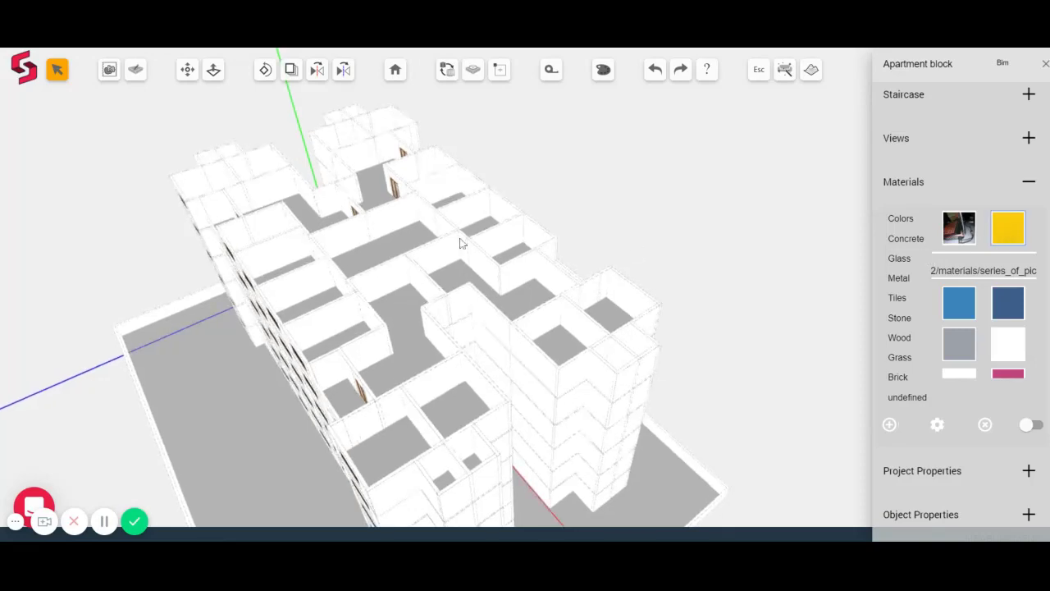
click(363, 318)
drag(369, 336, 525, 270)
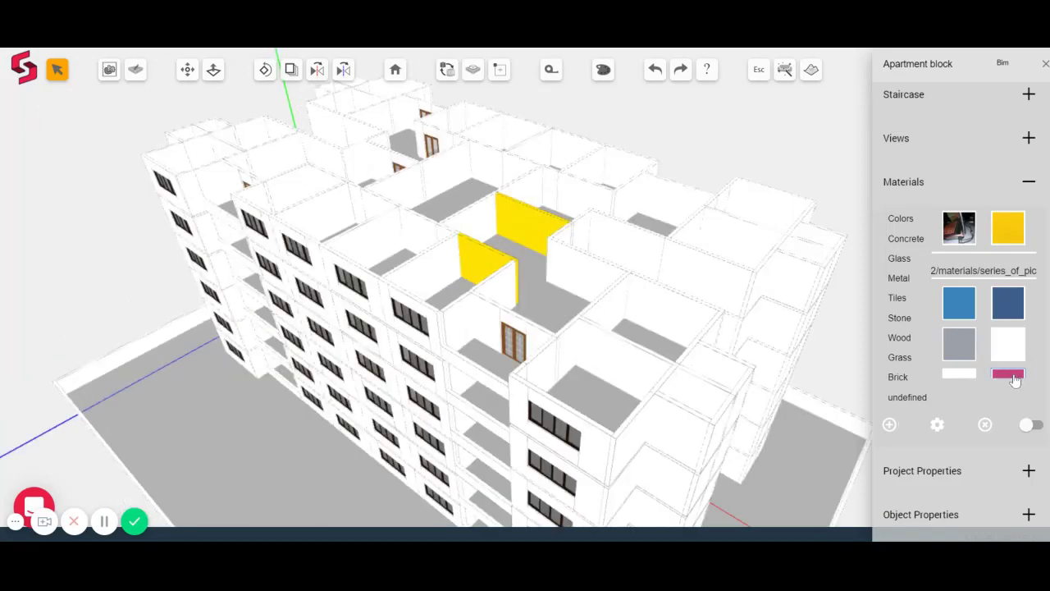
Step: Paint one wall of the nearby top-storey room with the pink colour material
click(1033, 425)
scroll(1019, 244, down, 2)
click(1019, 244)
click(686, 316)
drag(686, 316, 607, 312)
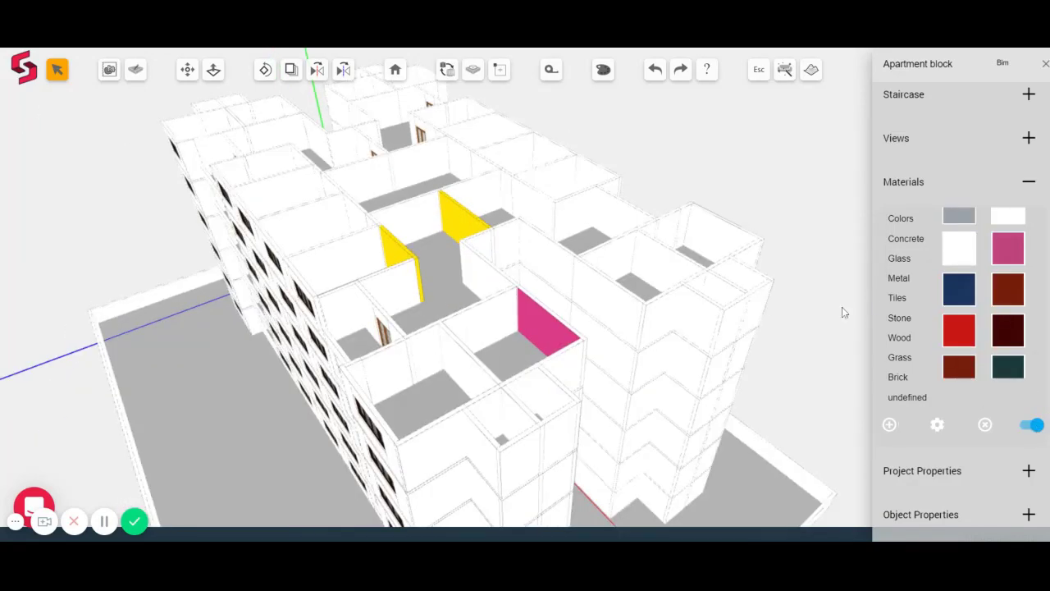
Step: Apply a light stone material to three room floors of the top-storey flat with the painted walls
click(900, 322)
click(1030, 425)
click(1012, 275)
click(519, 354)
click(435, 308)
click(427, 402)
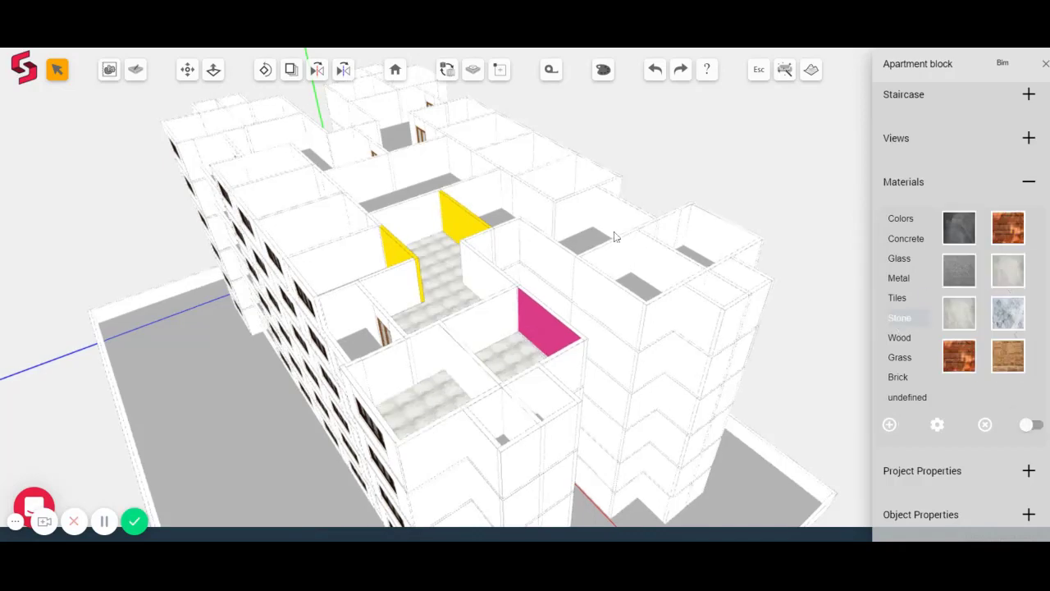
drag(614, 235, 723, 177)
Step: Enlarge the stone floor material's texture by setting its uScale to 2000
click(937, 424)
scroll(952, 369, down, 3)
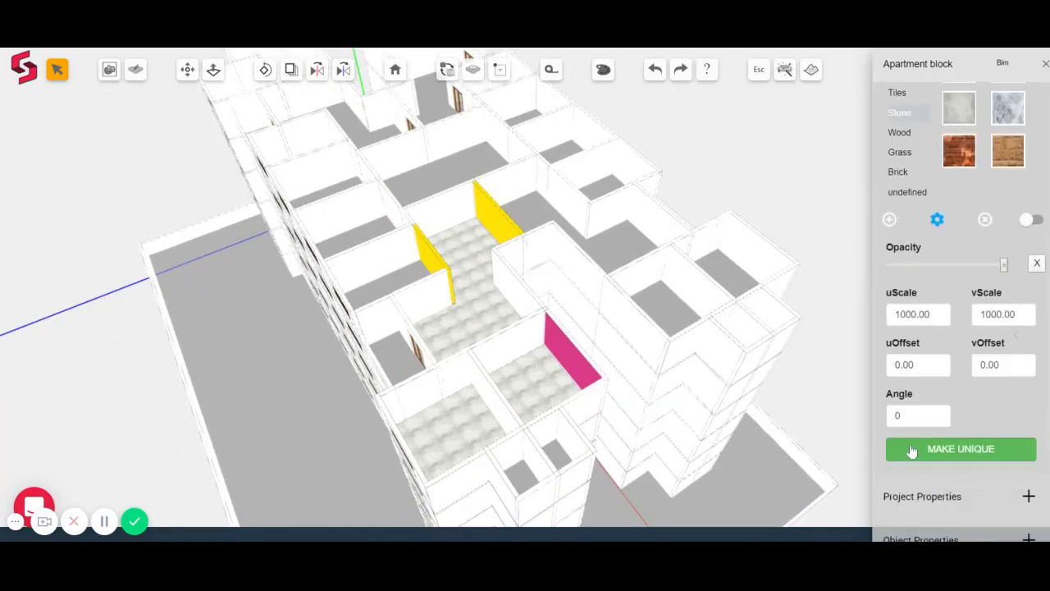
double_click(918, 314)
text(2000)
click(988, 314)
Step: Examine the updated material schedule for the stone flooring and the separate wall paint entries
click(604, 74)
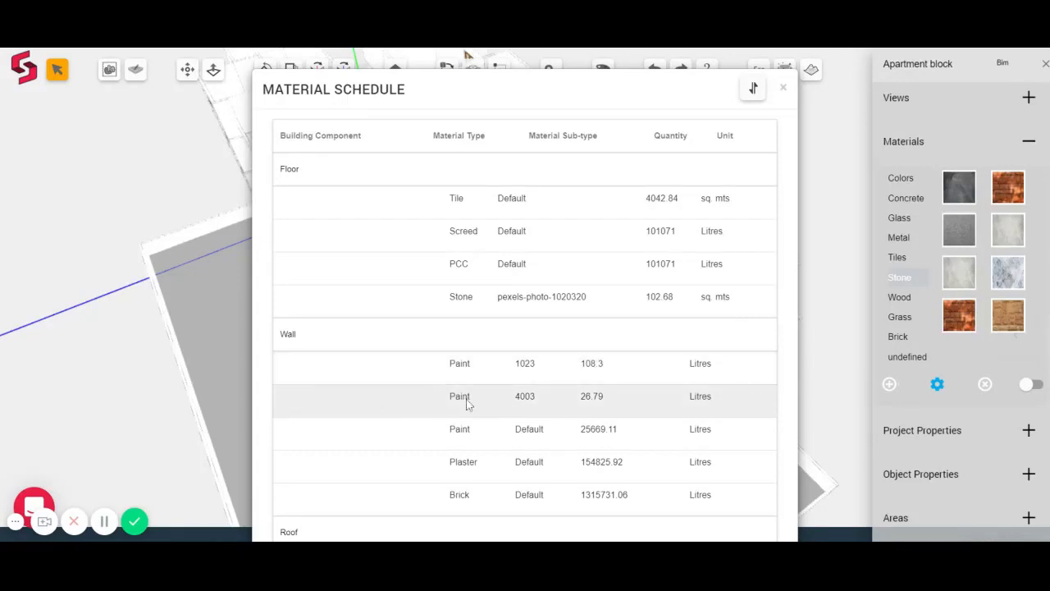
scroll(448, 307, down, 1)
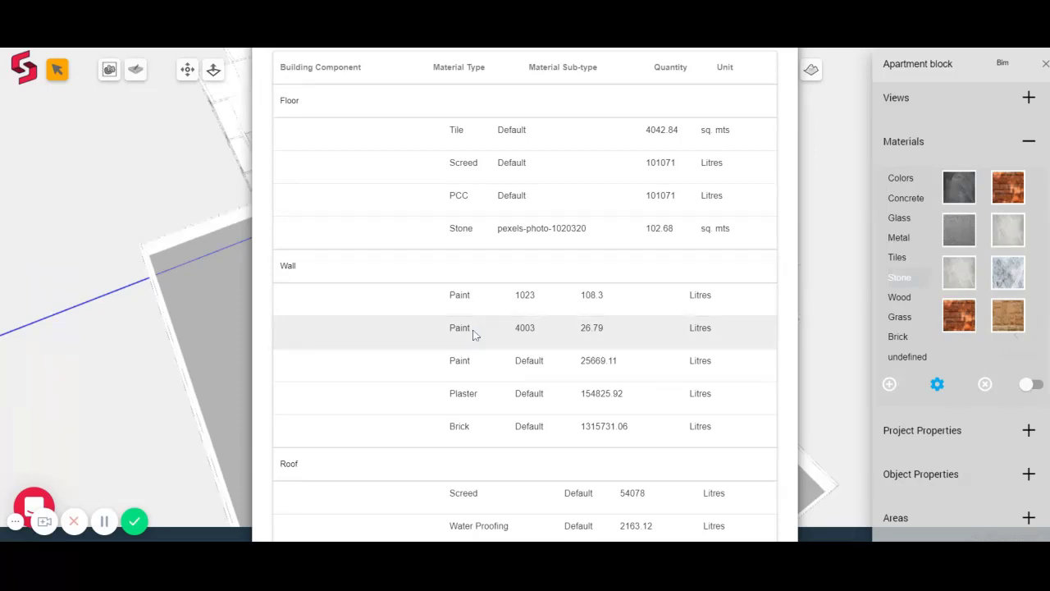
scroll(474, 335, up, 1)
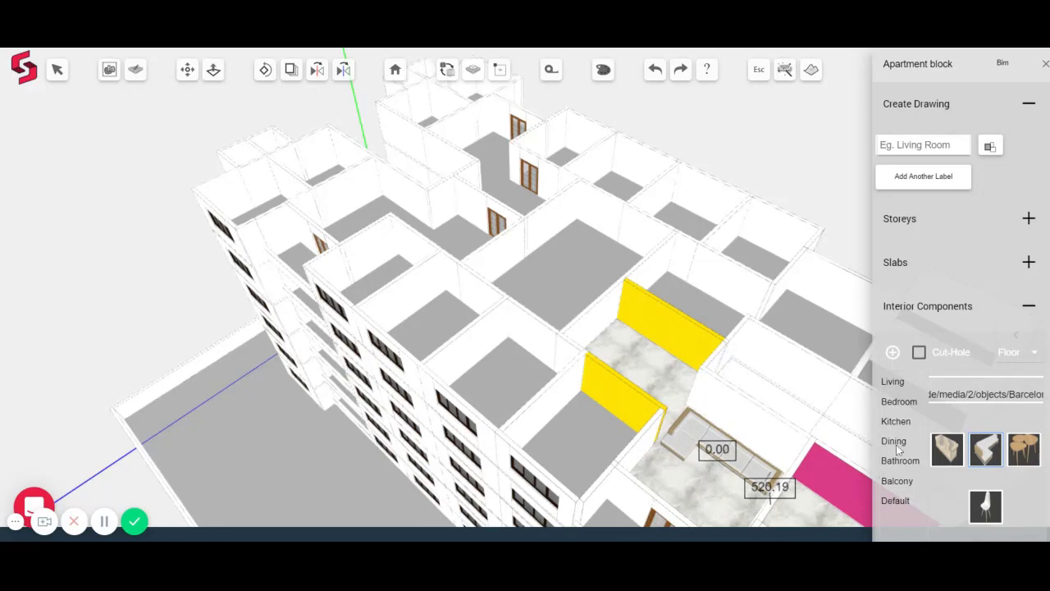
click(1026, 353)
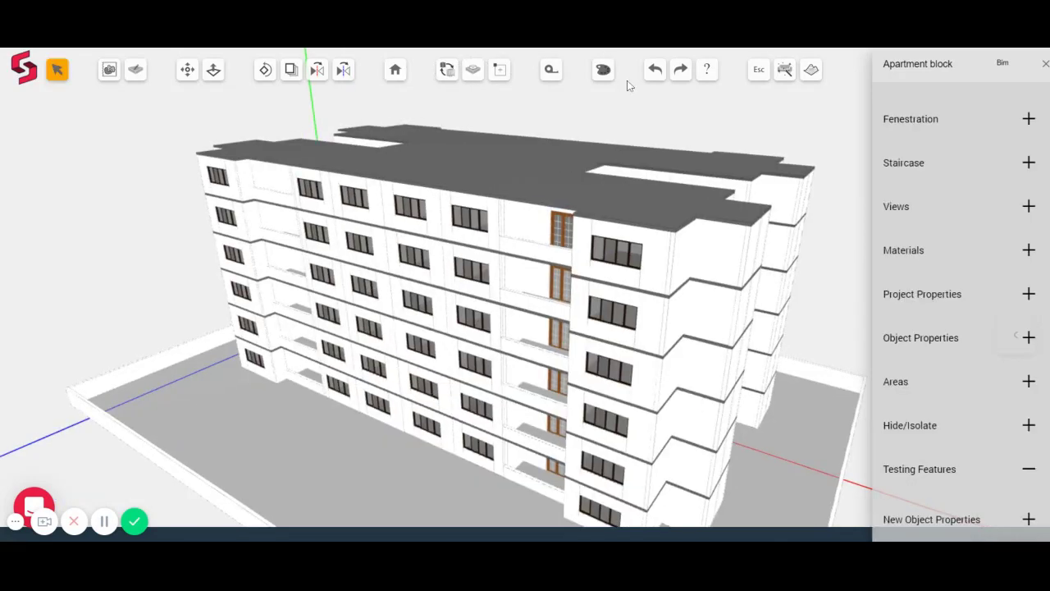
middle_drag(577, 289, 549, 249)
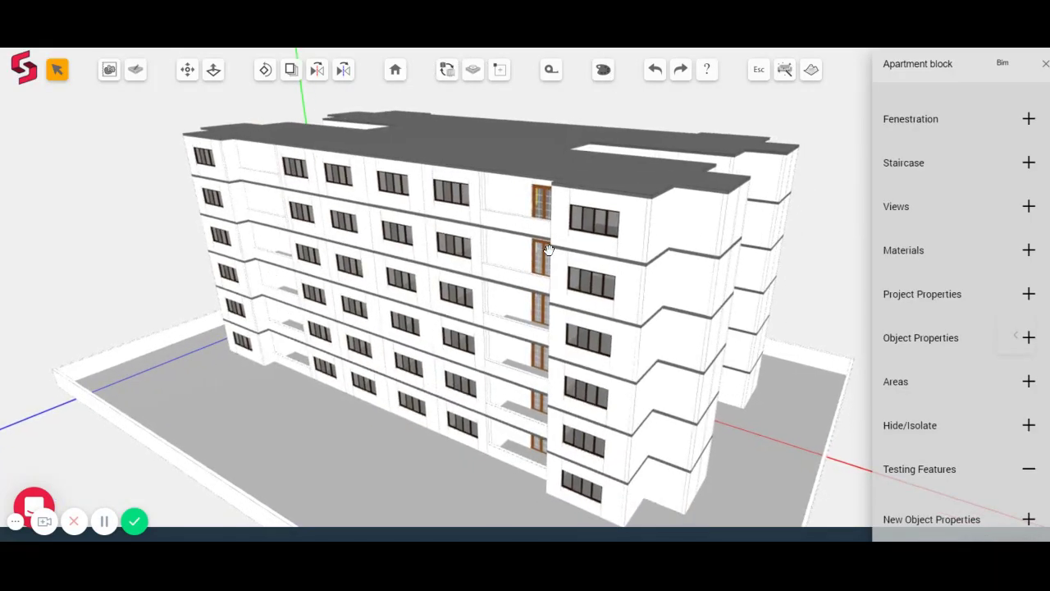